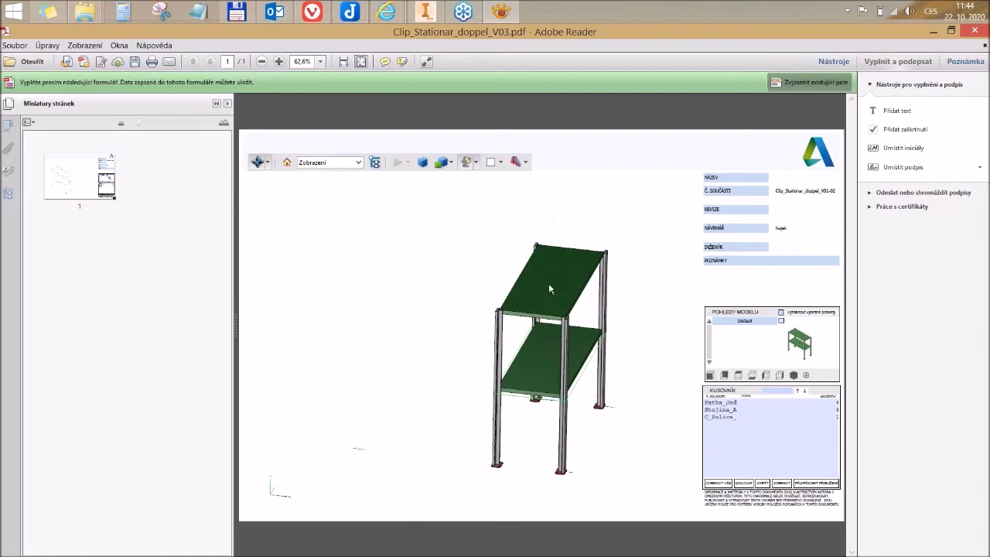
# Rotate the 3D shelving model to inspect it from several angles, and restore its default view
pyautogui.moveTo(609, 340); pyautogui.dragTo(460, 325)
pyautogui.scroll(-2, 461, 336)
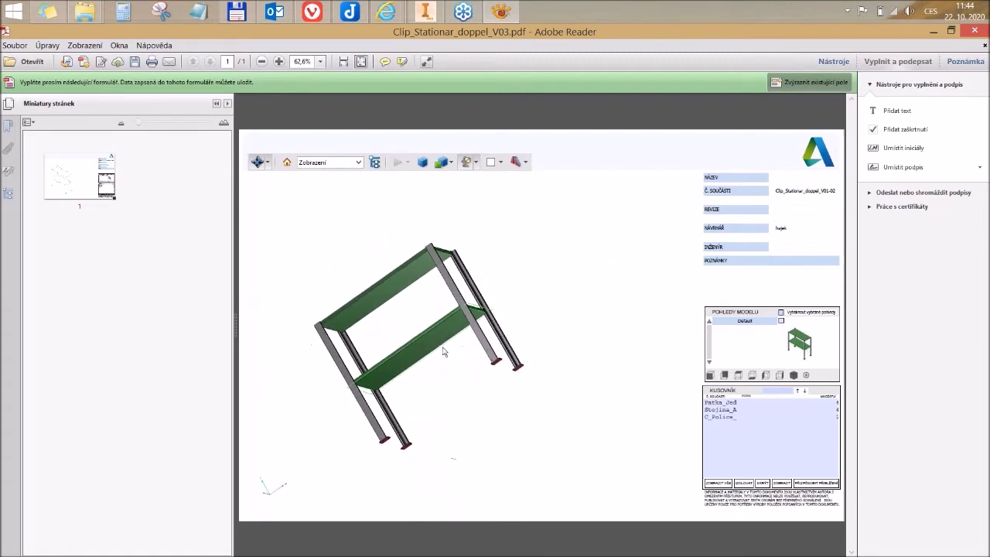
pyautogui.moveTo(458, 362); pyautogui.dragTo(419, 283)
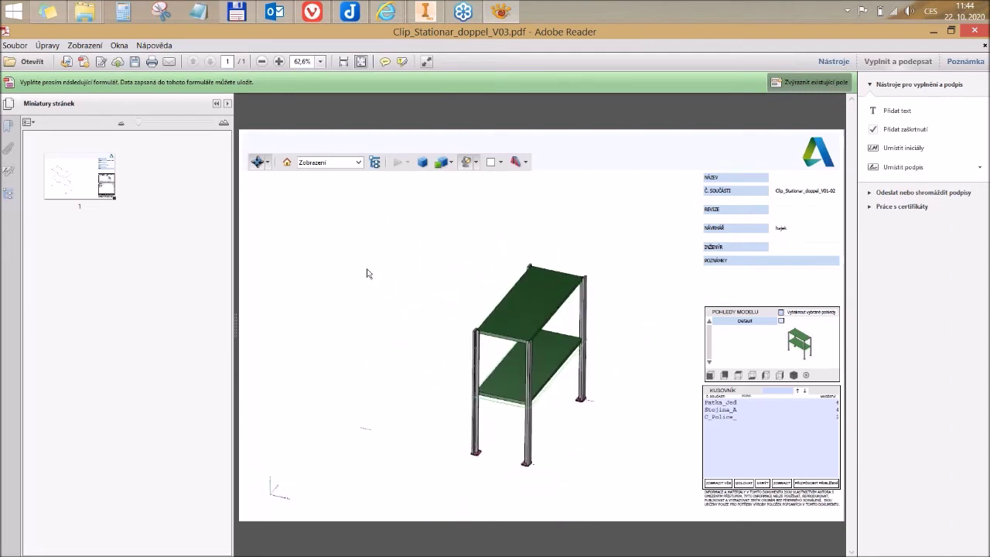
pyautogui.click(286, 164)
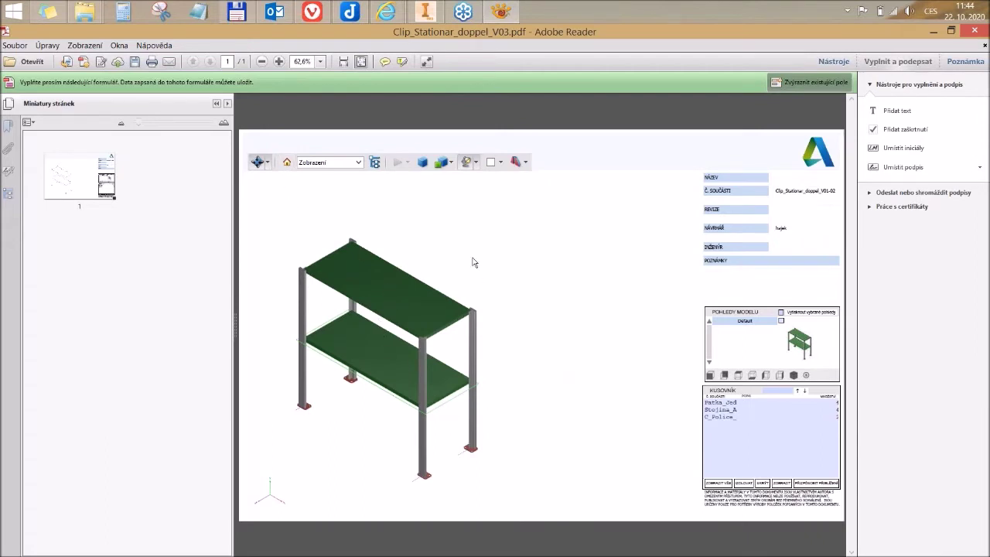
# Align both camera and target to the surface of the top shelf through the camera properties
pyautogui.click(268, 165)
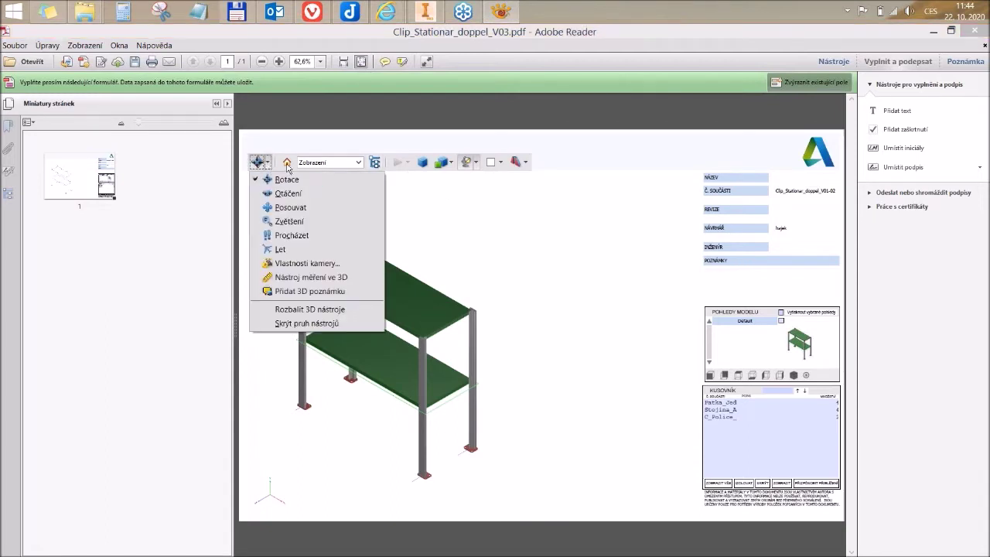
pyautogui.click(331, 266)
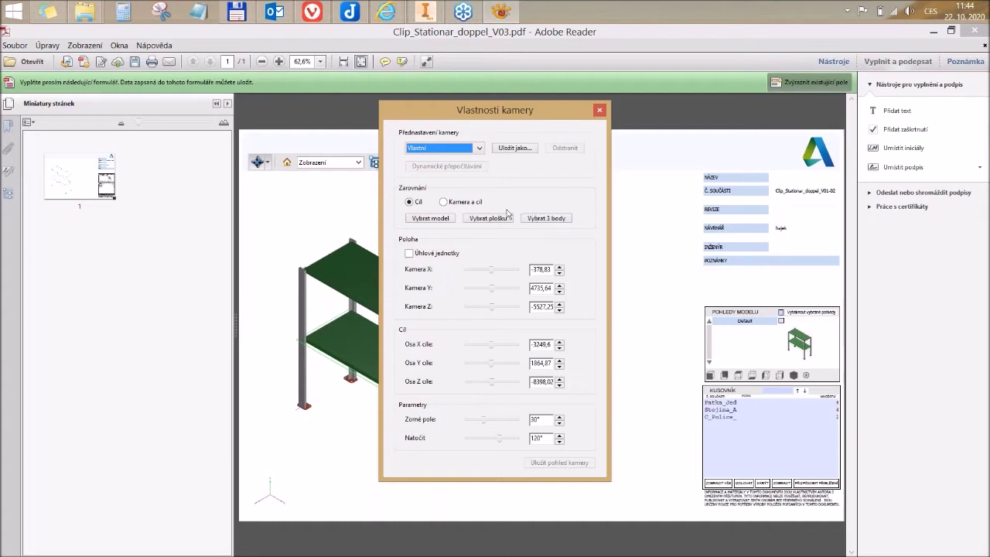
pyautogui.click(443, 202)
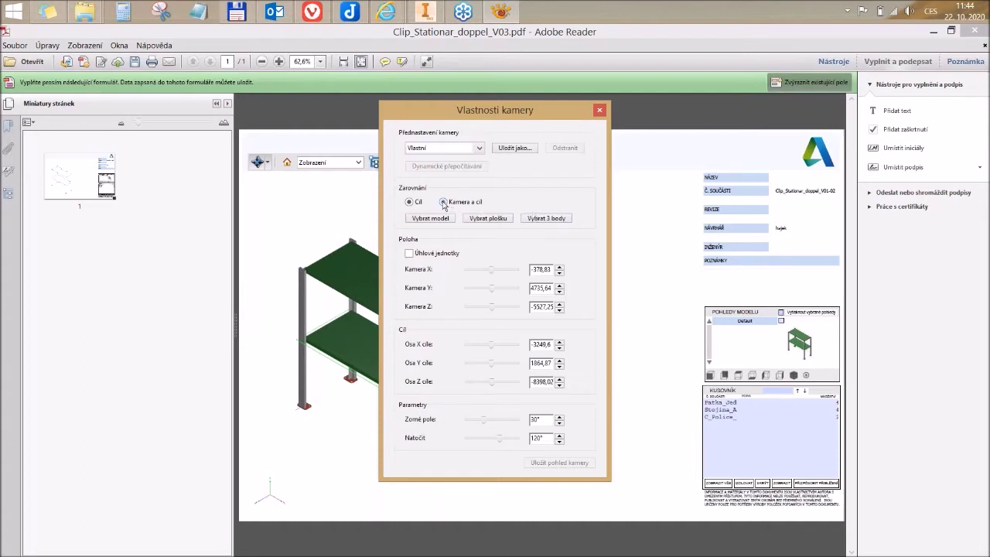
pyautogui.click(353, 278)
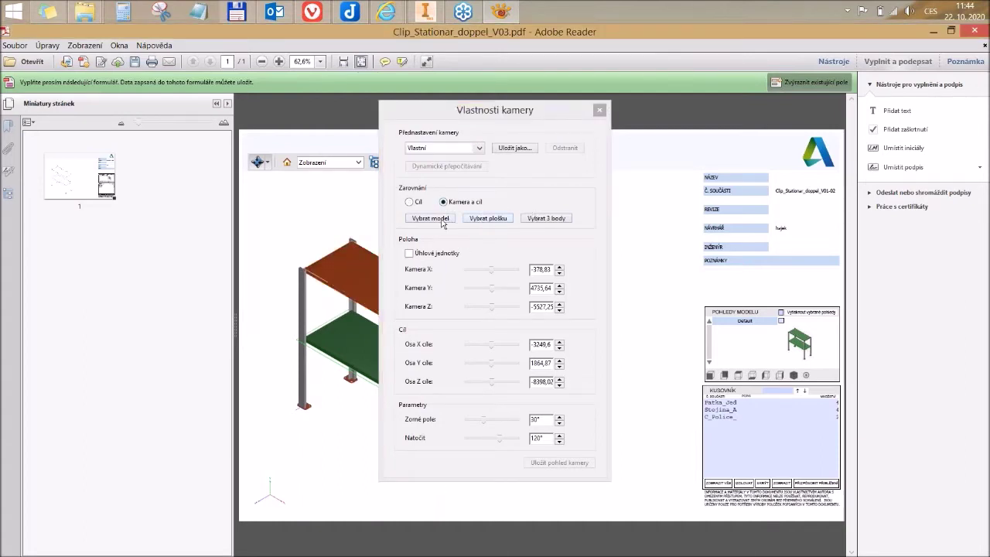
pyautogui.click(450, 219)
pyautogui.click(344, 271)
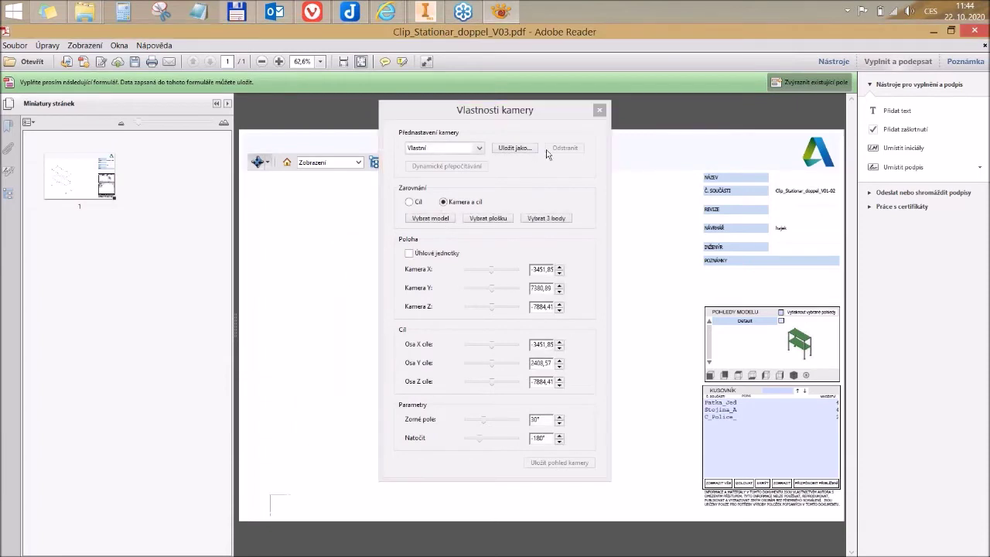
pyautogui.click(596, 110)
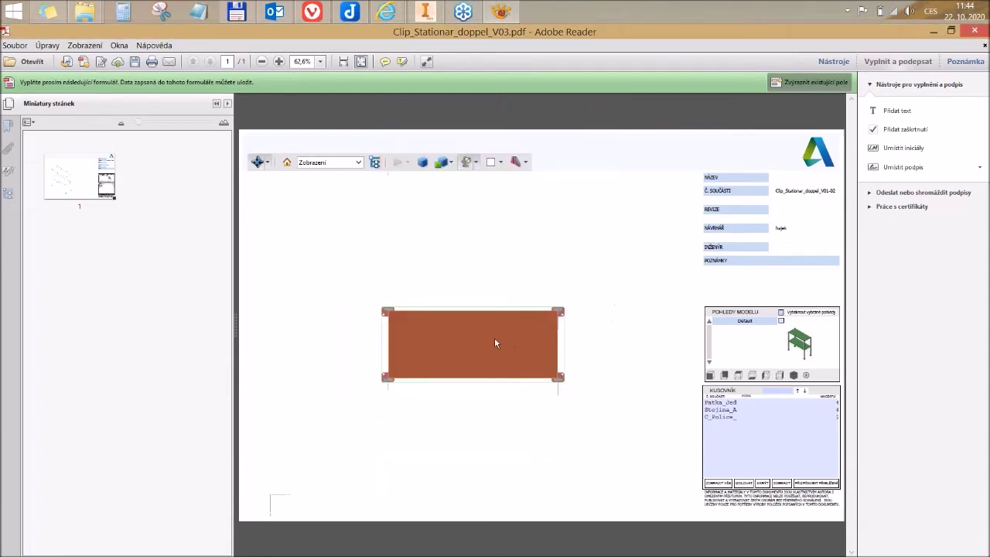
# Measure the distance between the two short edges of the top shelf with the 3D measuring tool
pyautogui.click(267, 162)
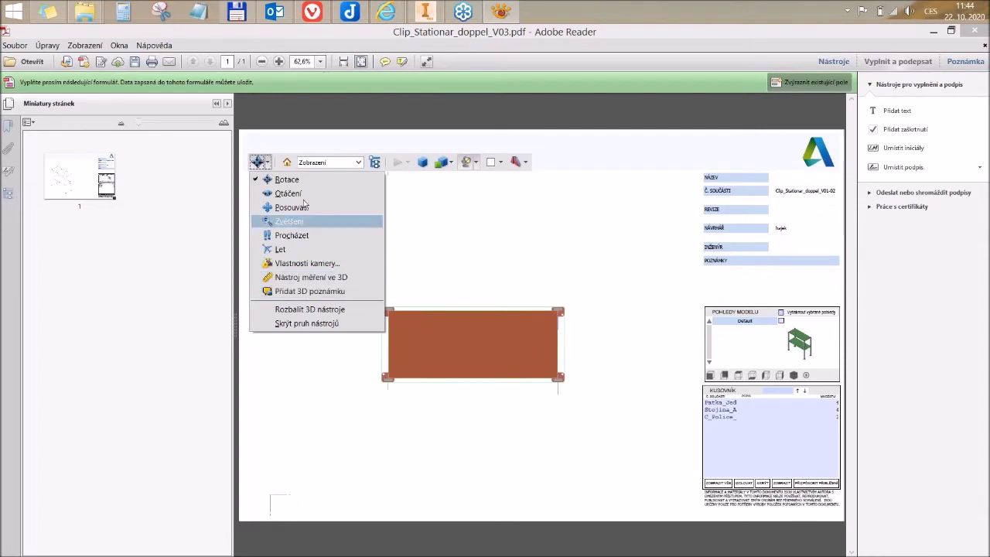
pyautogui.click(304, 138)
pyautogui.moveTo(473, 203)
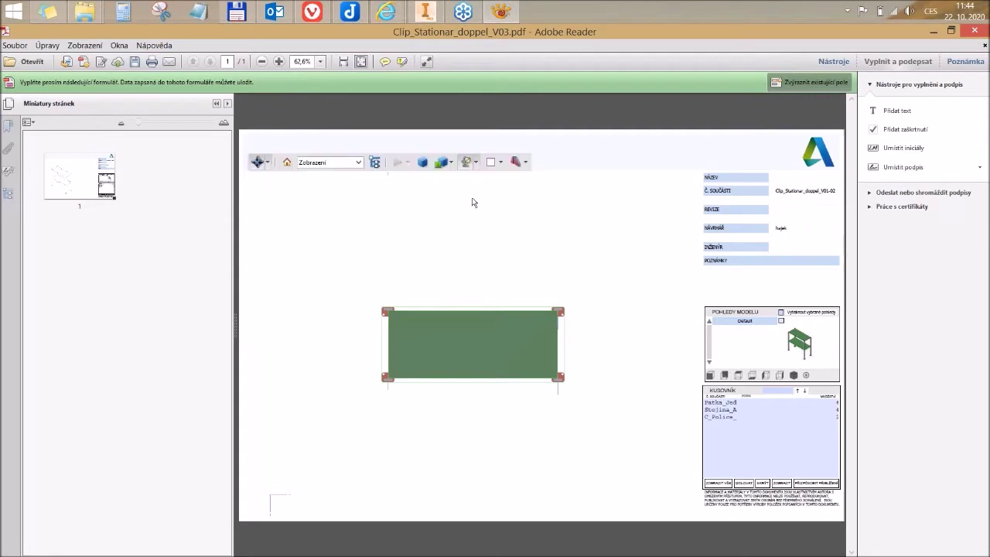
pyautogui.click(268, 162)
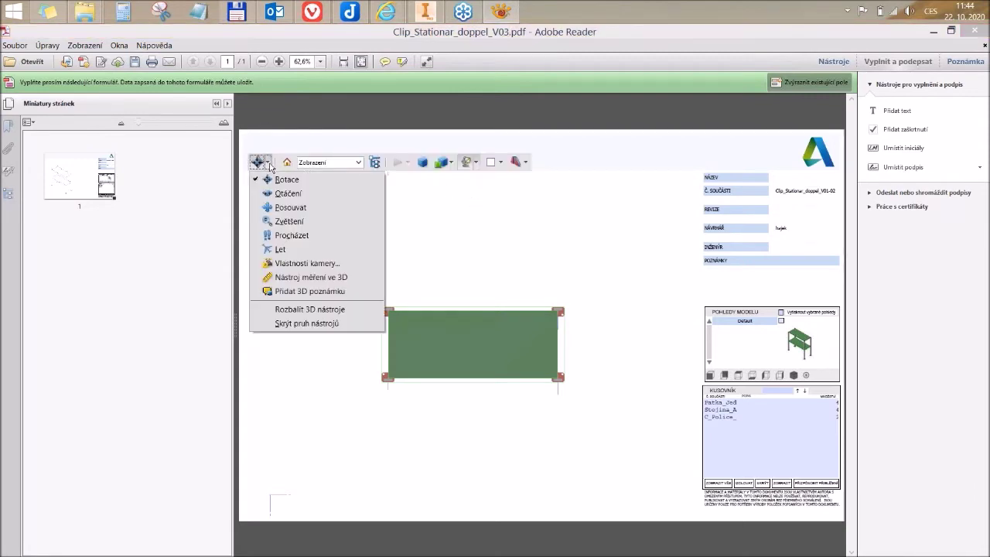
pyautogui.click(306, 278)
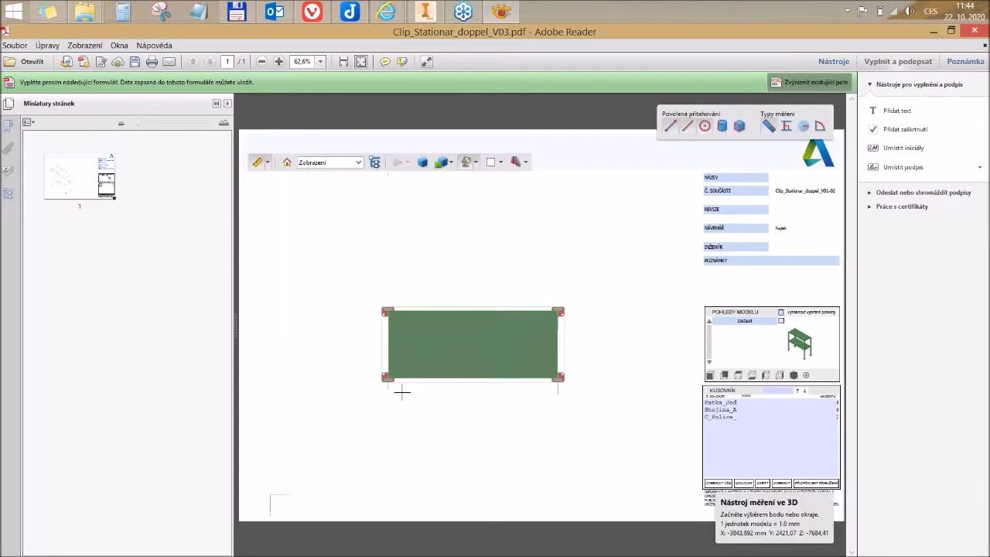
pyautogui.click(388, 346)
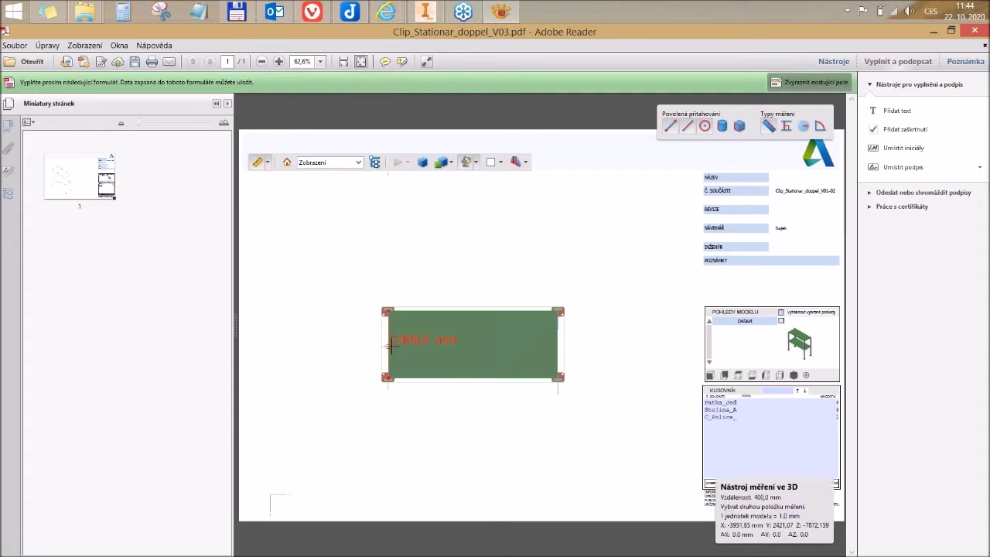
pyautogui.click(557, 346)
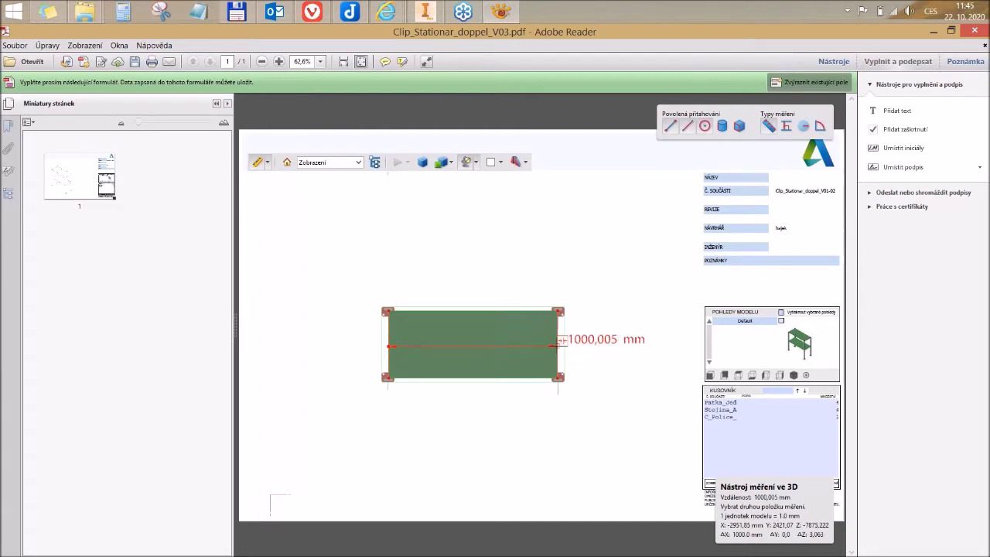
pyautogui.click(558, 346)
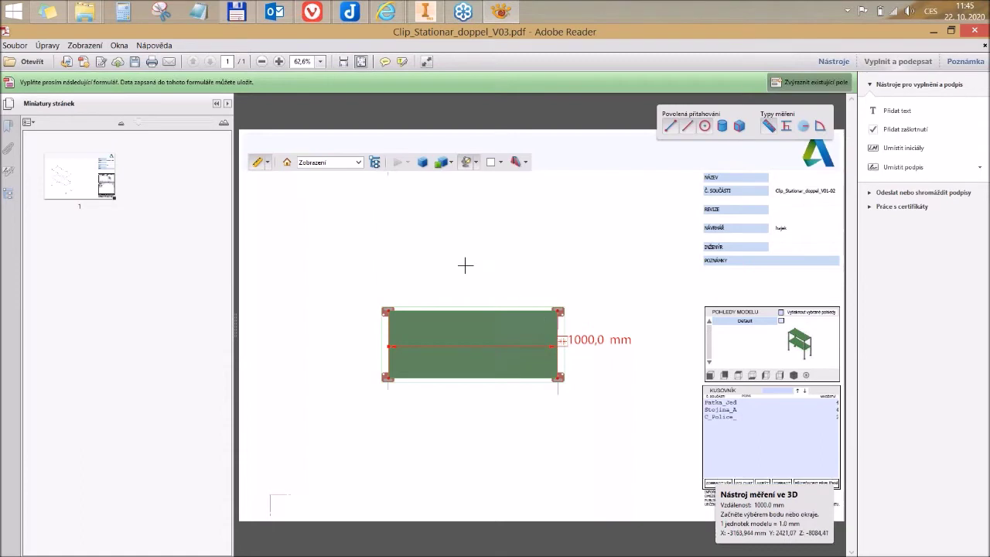
# Abandon the corner measurement, restore the default view and measure between the tops of the two posts on the shelf's rear long side
pyautogui.click(388, 312)
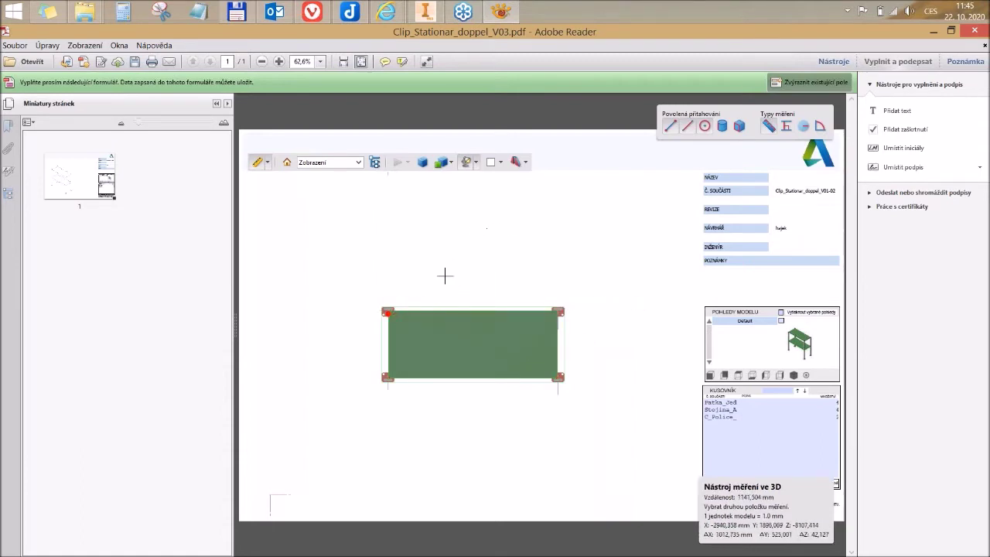
pyautogui.press('Escape')
pyautogui.click(287, 164)
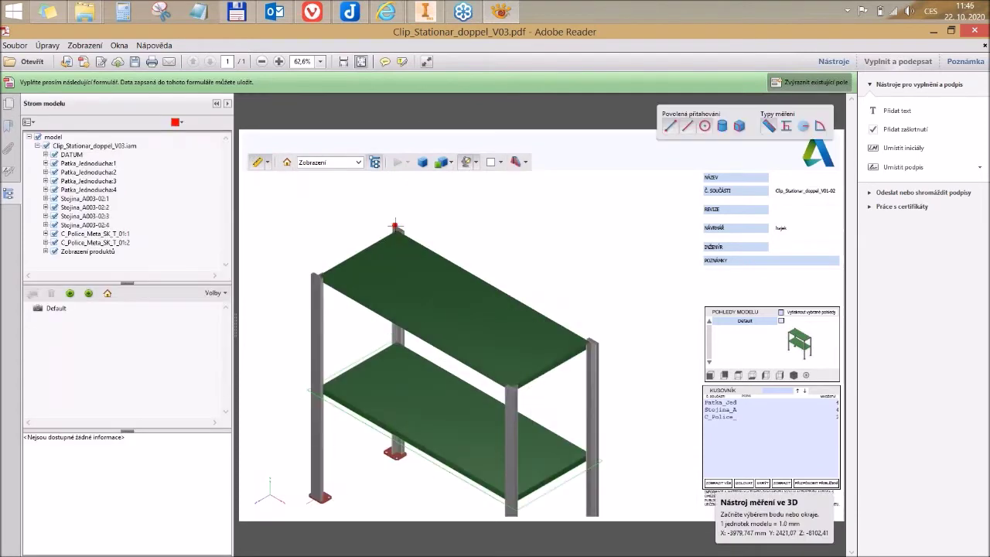
pyautogui.click(391, 219)
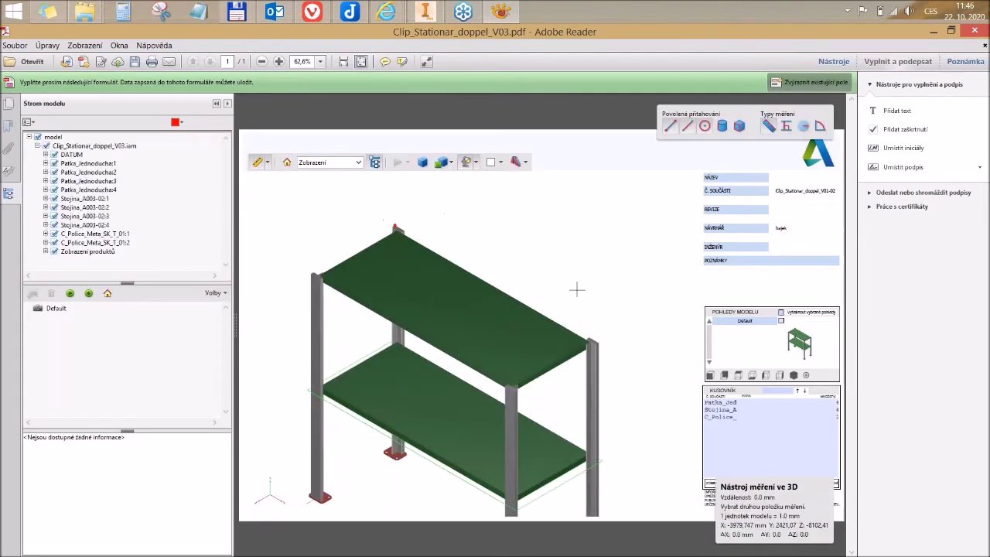
pyautogui.click(600, 340)
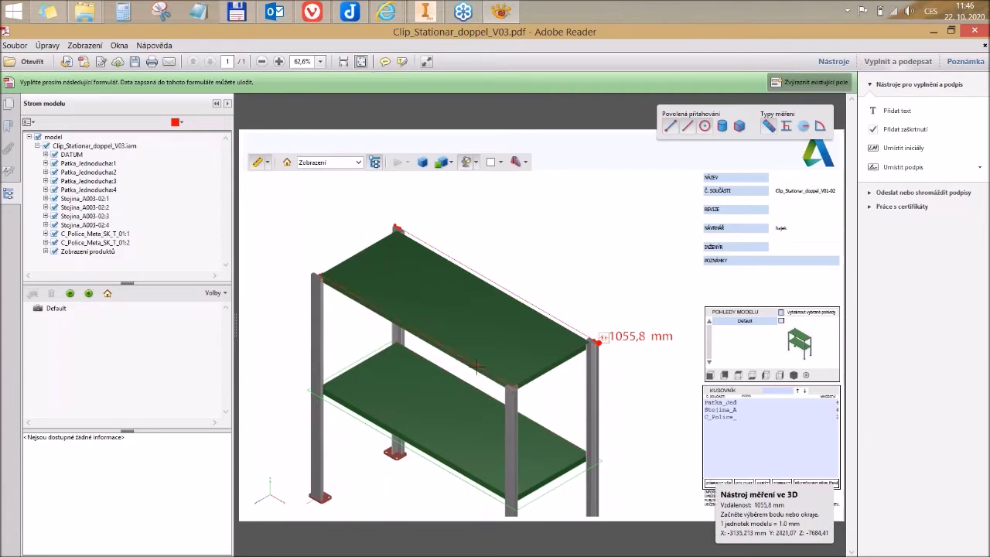
# Measure the short edge and the thickness of the top shelf at its front end
pyautogui.scroll(3, 523, 396)
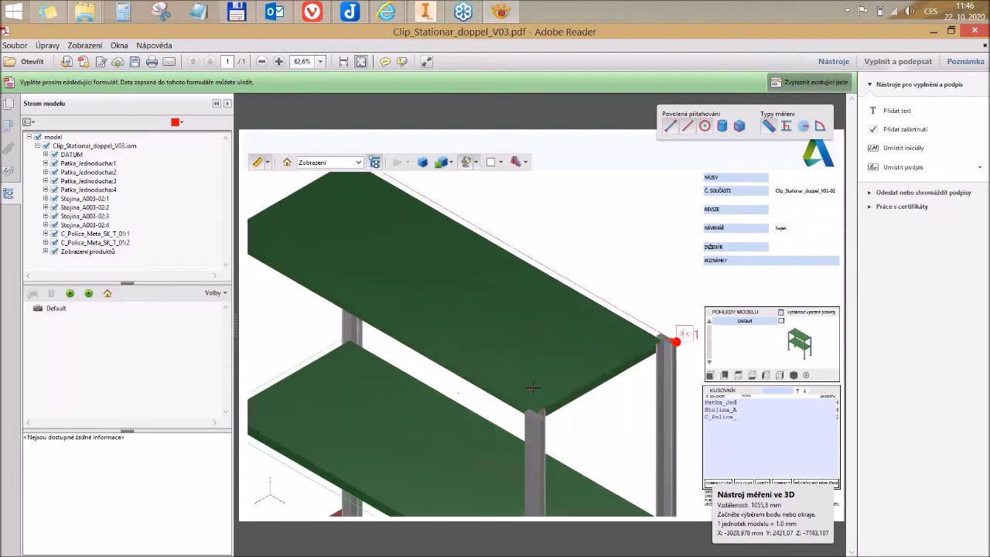
pyautogui.click(606, 379)
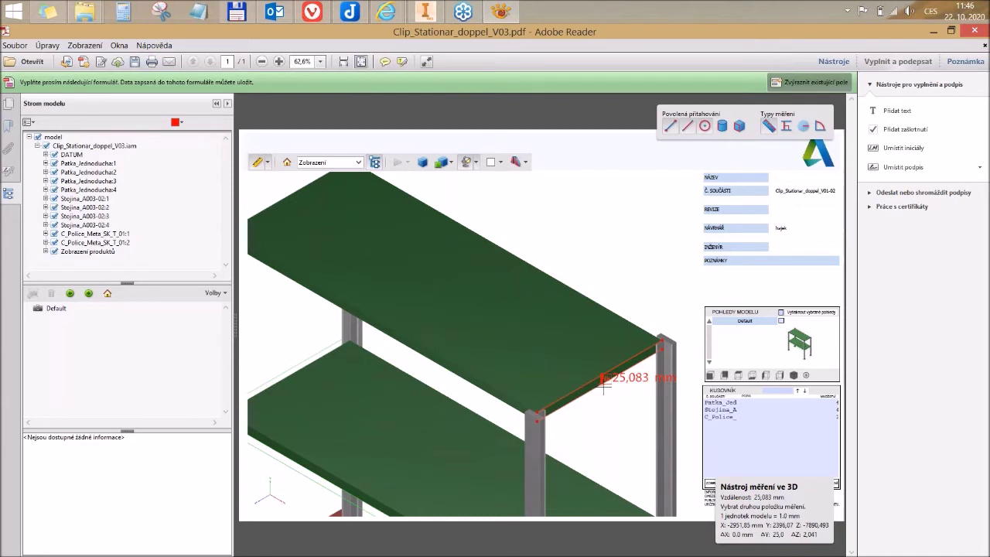
pyautogui.click(603, 382)
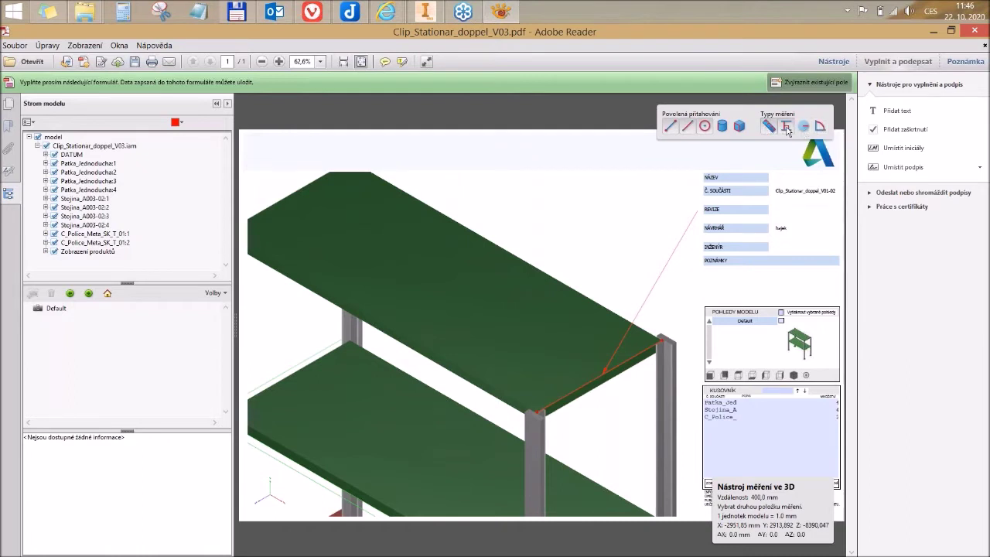
pyautogui.click(611, 376)
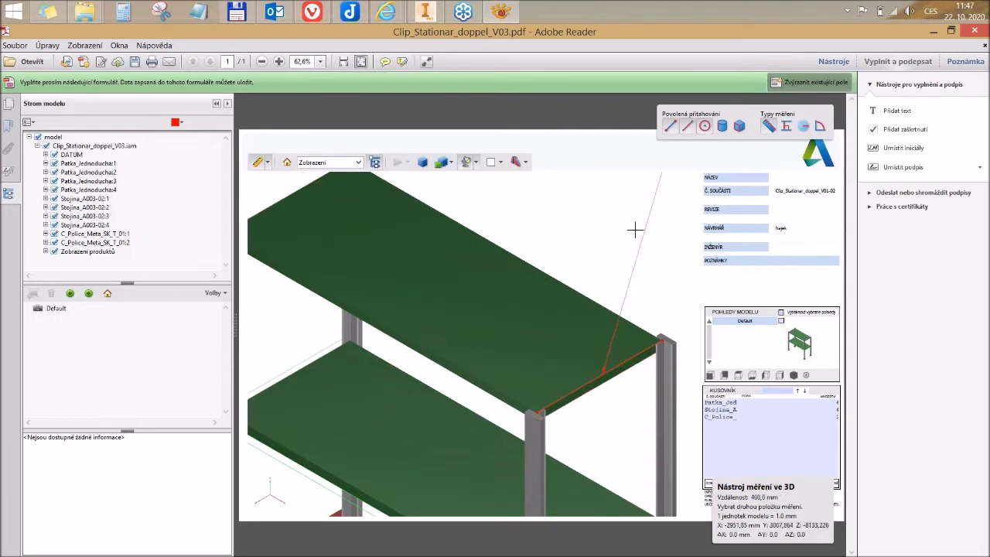
# Measure the diameter of a mounting hole in the red foot plate under the rear post
pyautogui.scroll(-5, 626, 236)
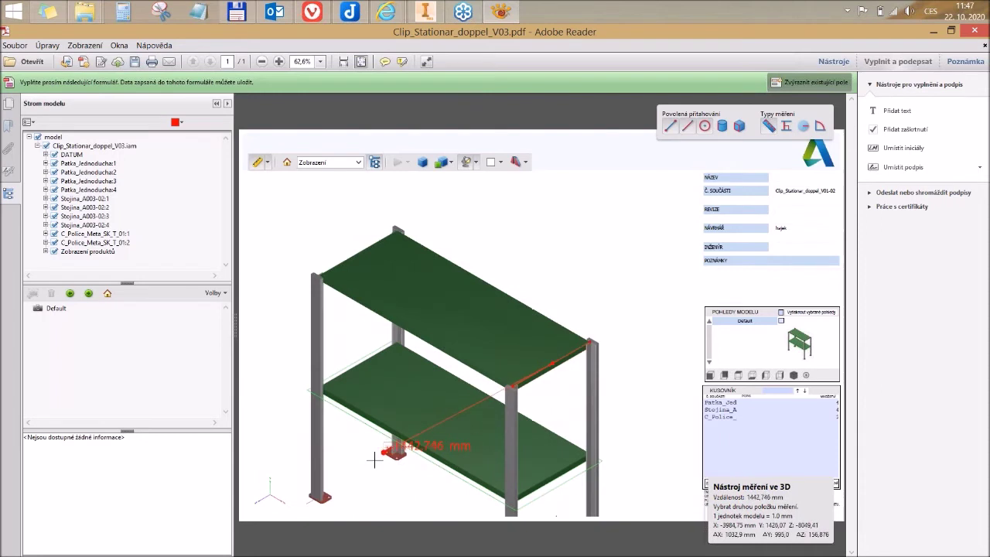
pyautogui.scroll(3, 387, 456)
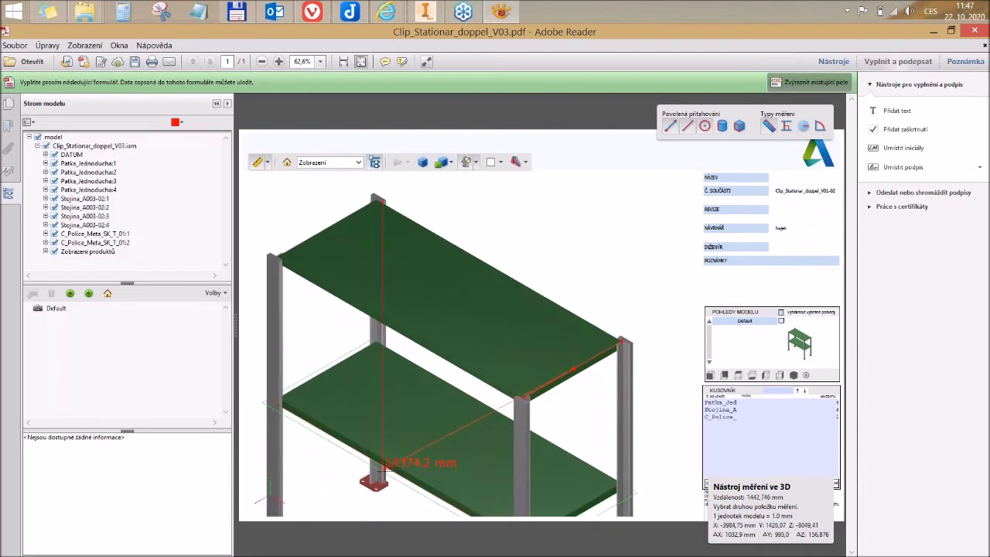
pyautogui.click(267, 163)
pyautogui.click(290, 208)
pyautogui.moveTo(402, 495); pyautogui.dragTo(455, 371)
pyautogui.scroll(5, 445, 370)
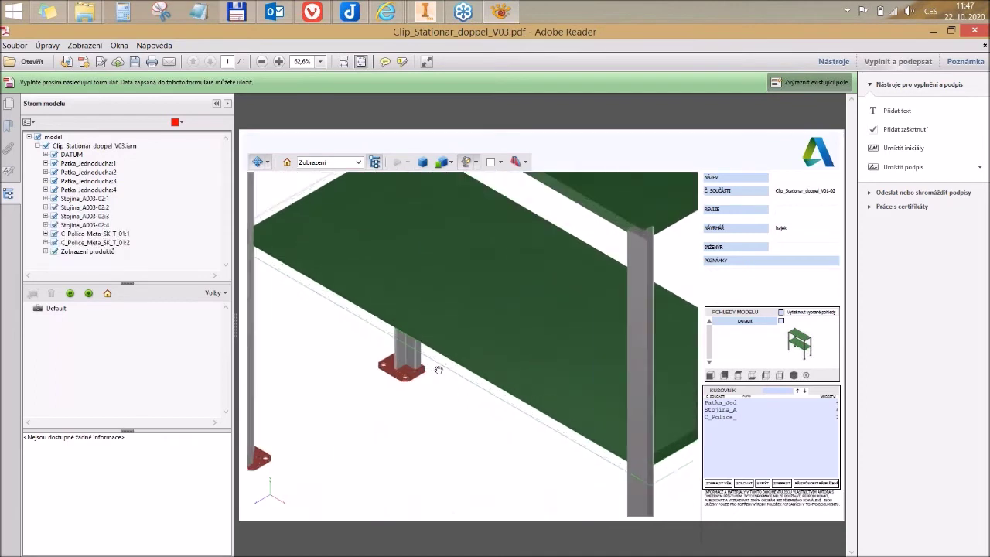
pyautogui.scroll(4, 376, 361)
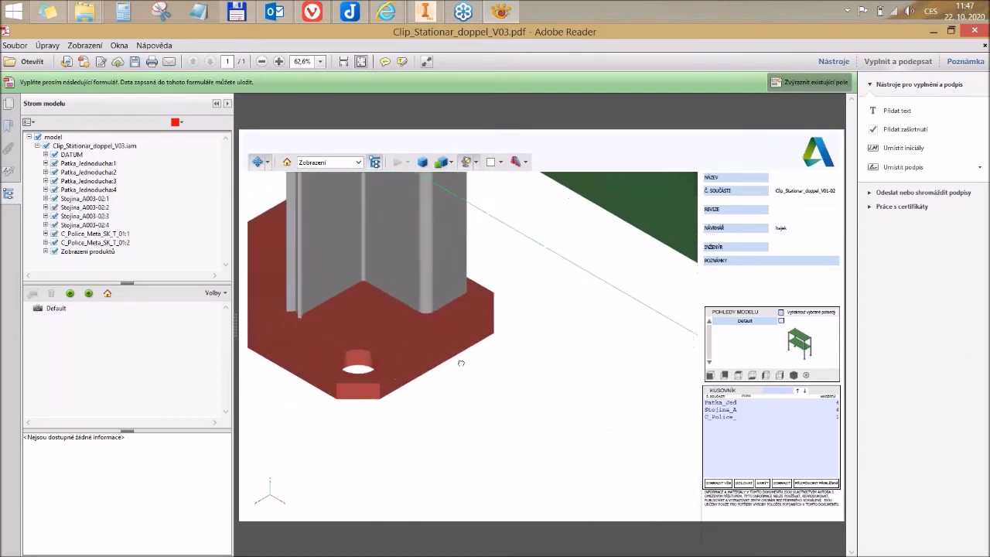
pyautogui.click(267, 162)
pyautogui.click(294, 280)
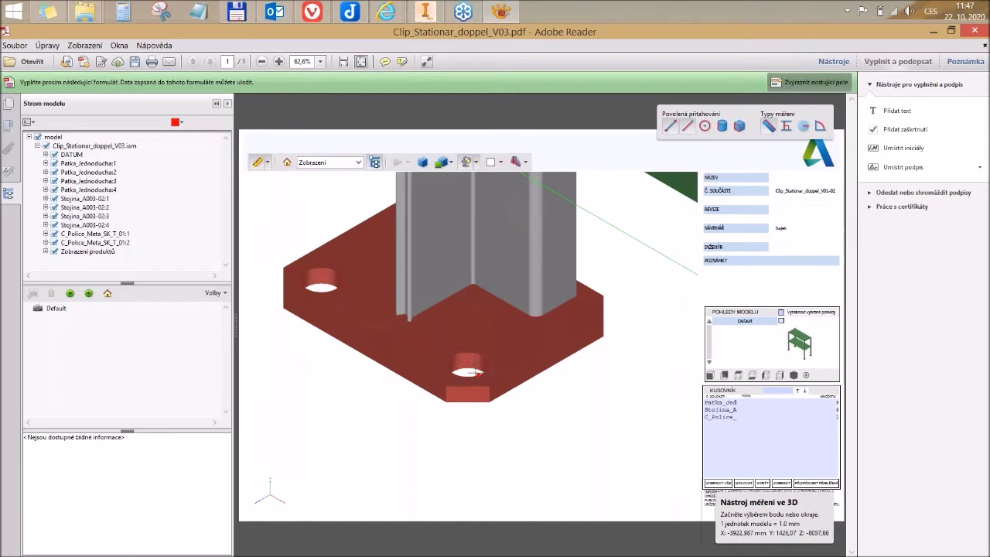
pyautogui.click(313, 268)
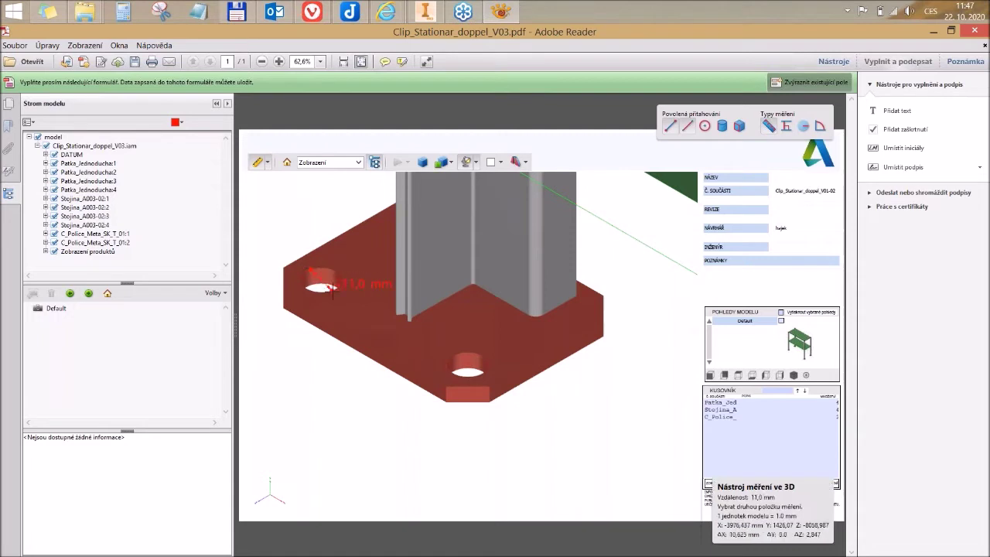
pyautogui.click(333, 288)
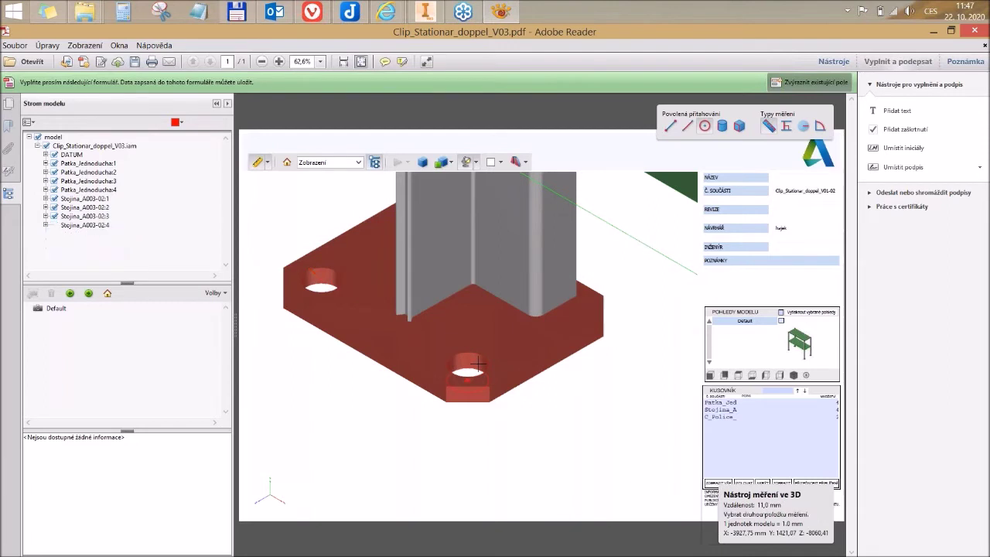
# Measure the foot plate's thickness beside the front hole, and a distance along the plate's long side using silhouette snapping
pyautogui.click(475, 357)
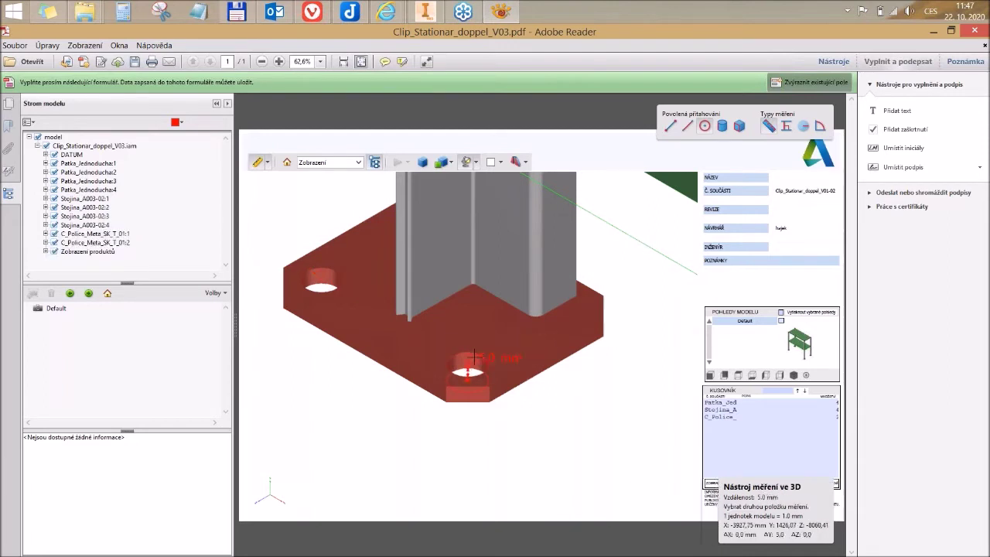
pyautogui.click(468, 379)
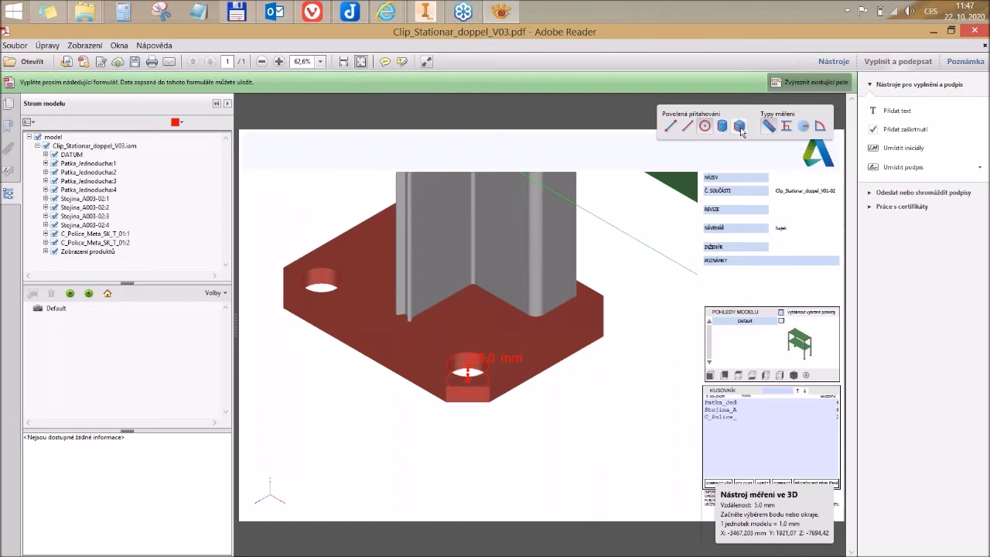
pyautogui.click(384, 367)
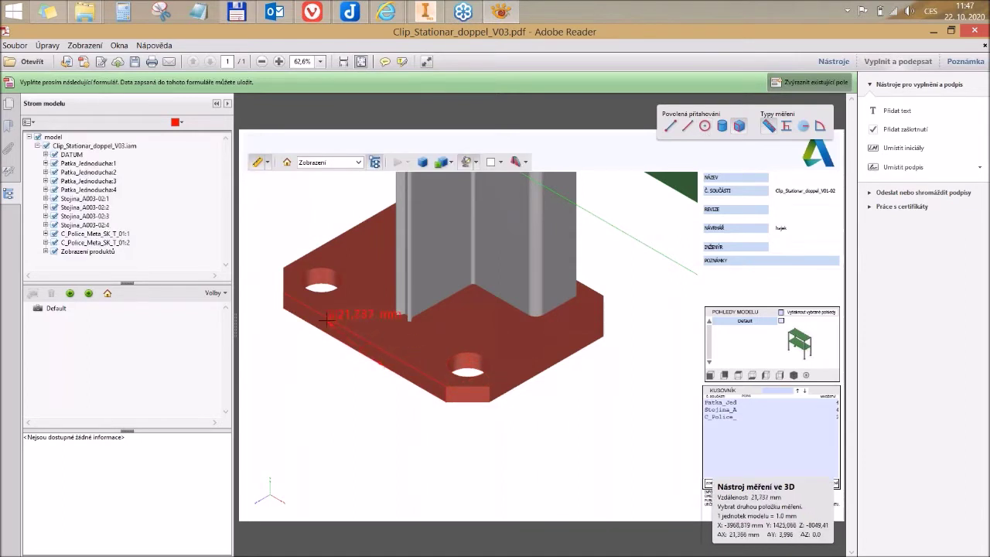
pyautogui.click(446, 389)
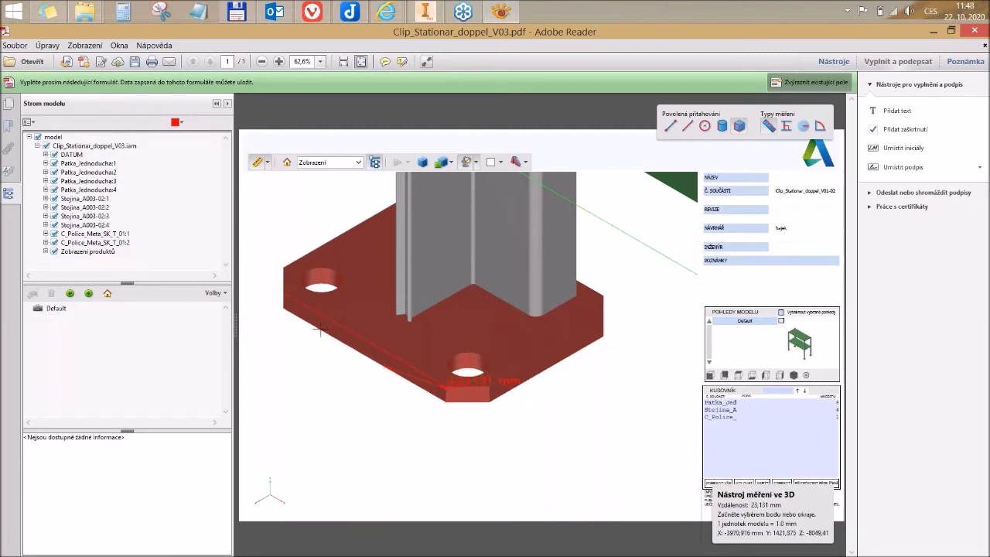
# Measure the foot plate's thickness along its front long side, and between the parallel edges of its adjacent side using only edge snapping
pyautogui.click(338, 333)
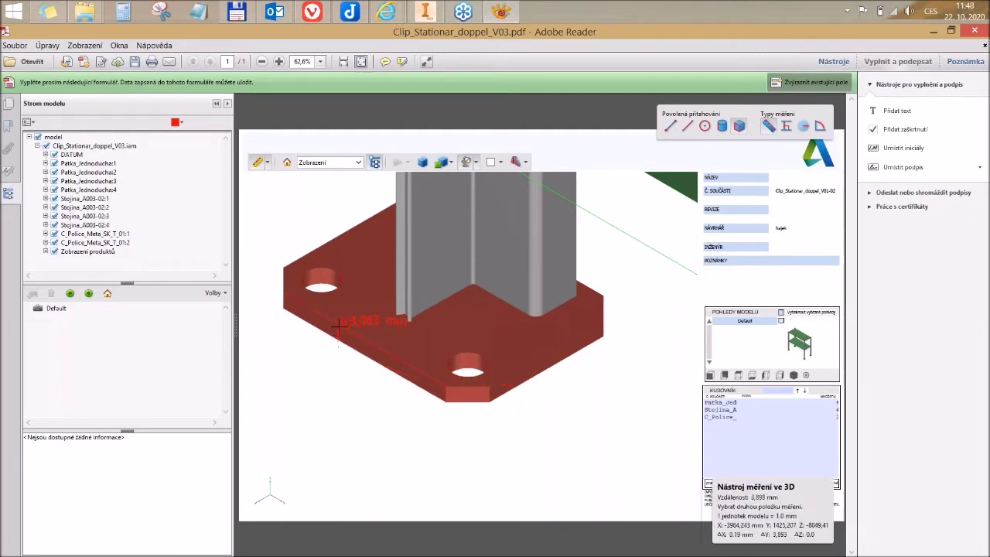
pyautogui.click(338, 327)
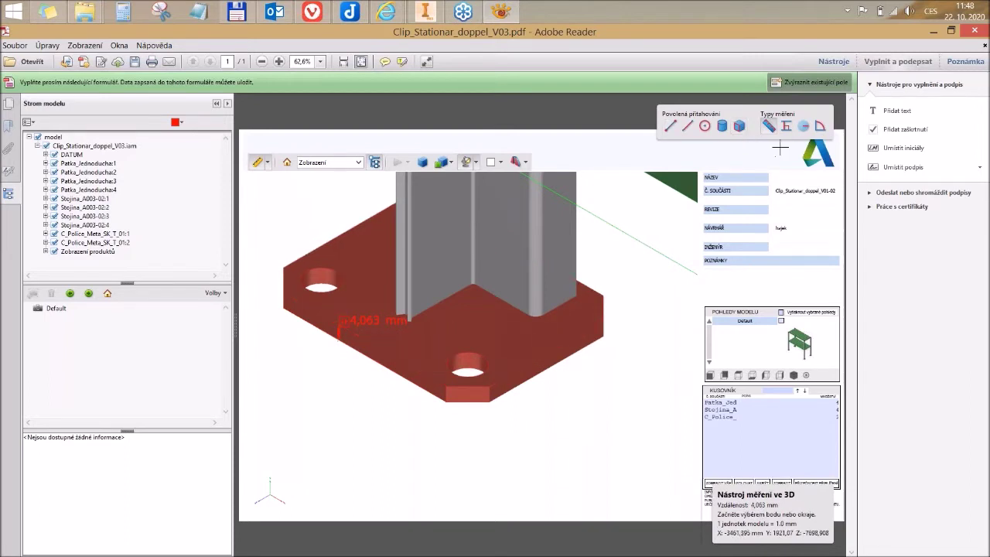
pyautogui.click(370, 348)
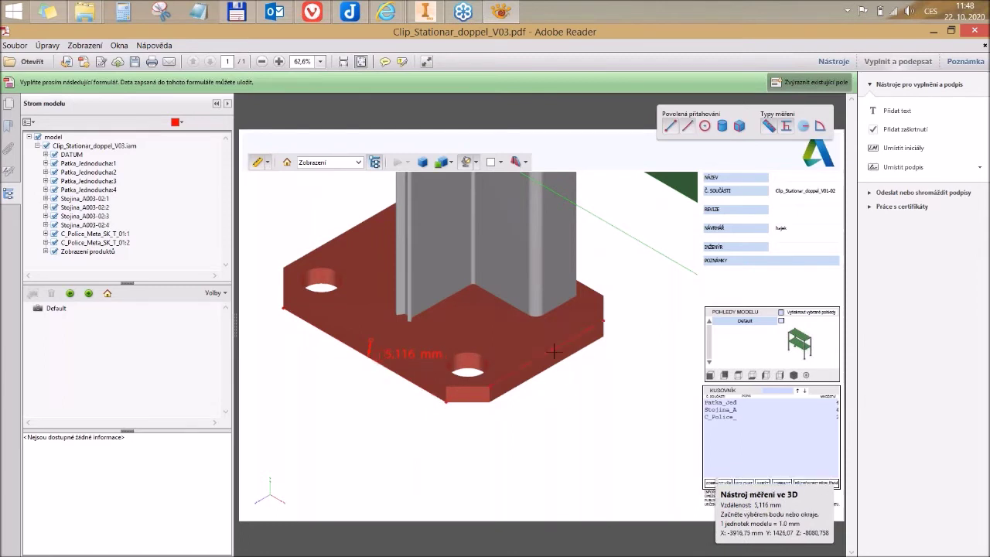
pyautogui.click(570, 377)
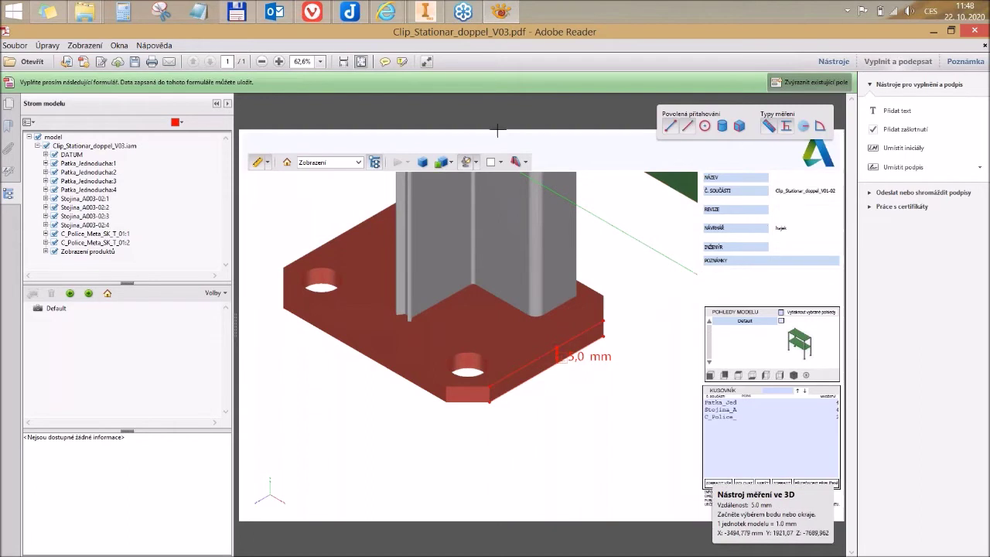
# Restore the default view and compare the perspective projection with the orthographic one, ending in orthographic
pyautogui.click(287, 161)
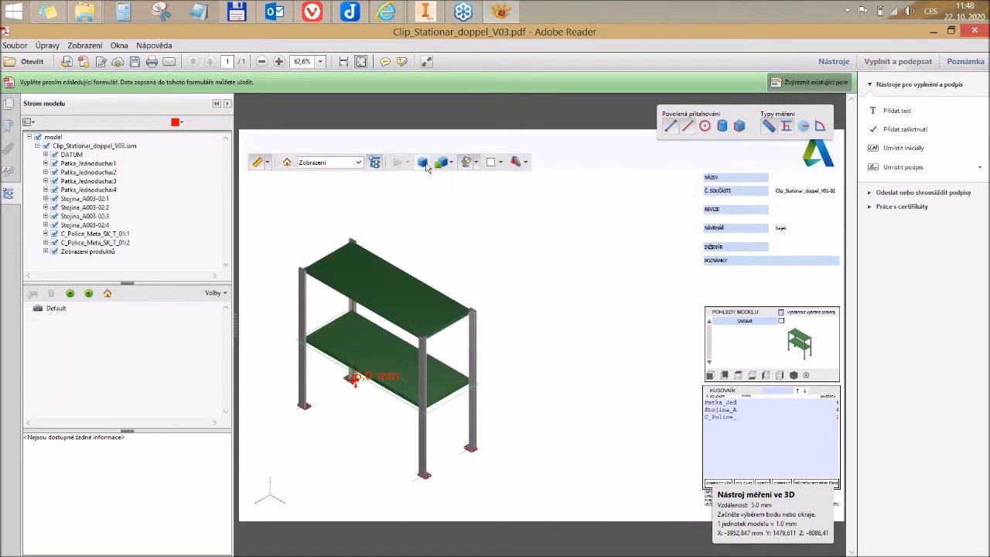
pyautogui.click(423, 163)
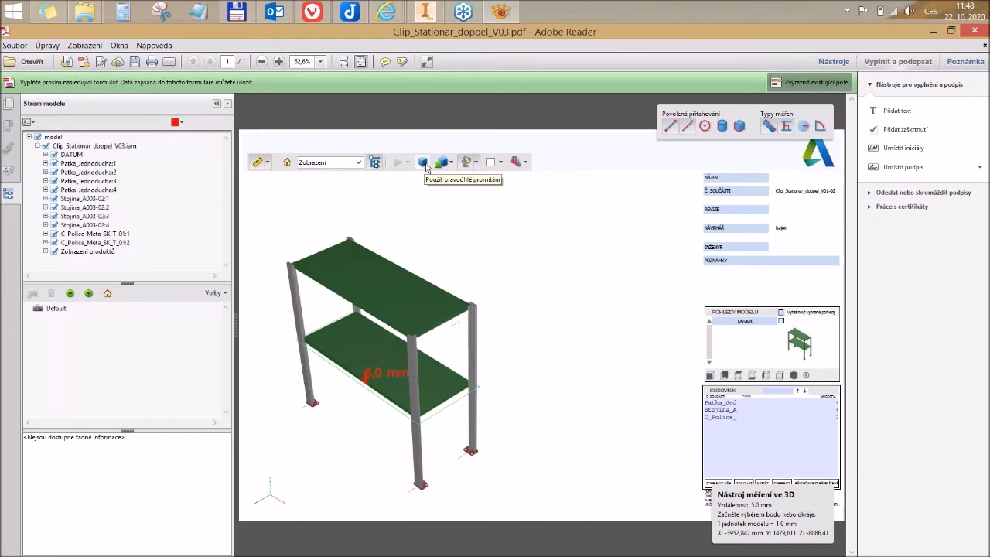
pyautogui.click(425, 164)
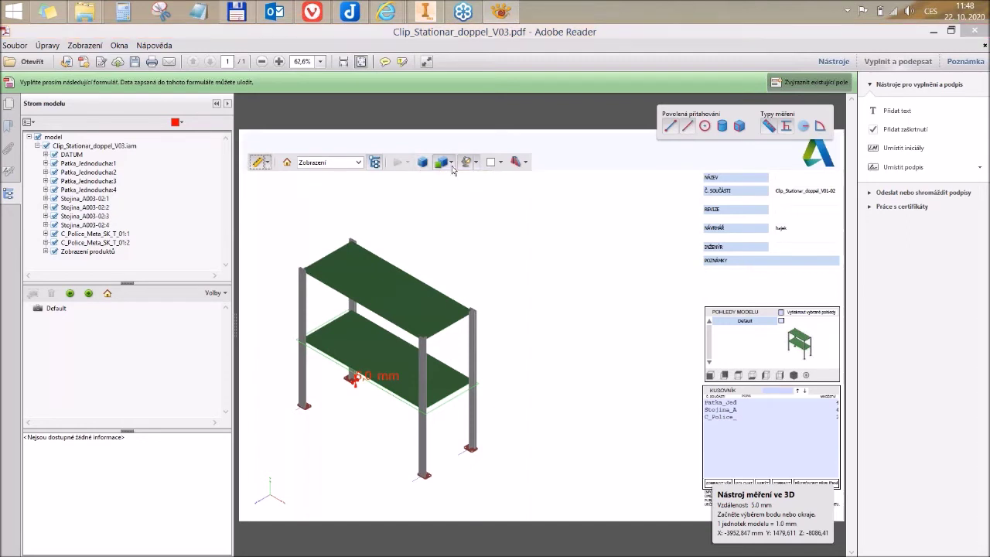
# Preview the shelving in the render modes Průhledné, Stínovaná ilustrace, Drátový model and Skrytý drátový model
pyautogui.click(450, 162)
pyautogui.click(462, 207)
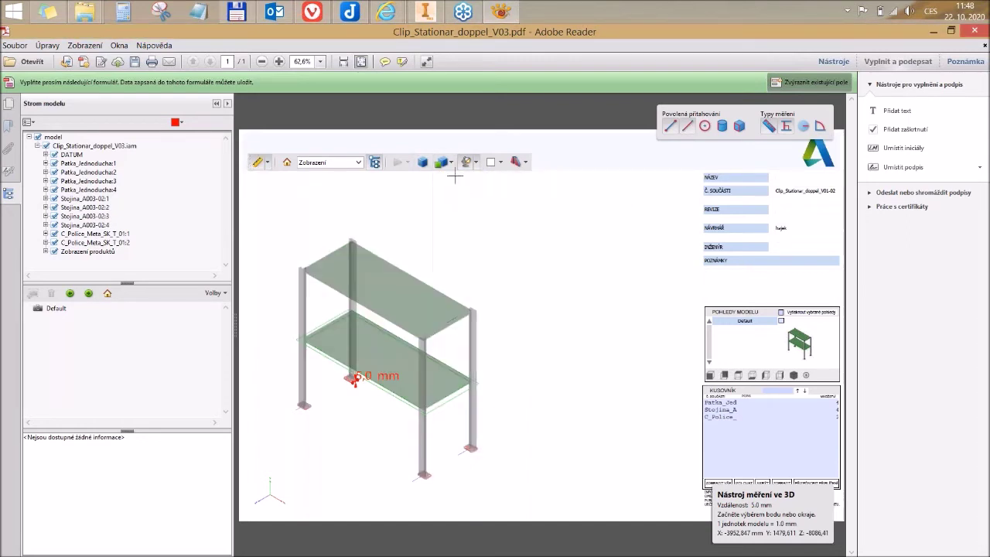
pyautogui.click(450, 163)
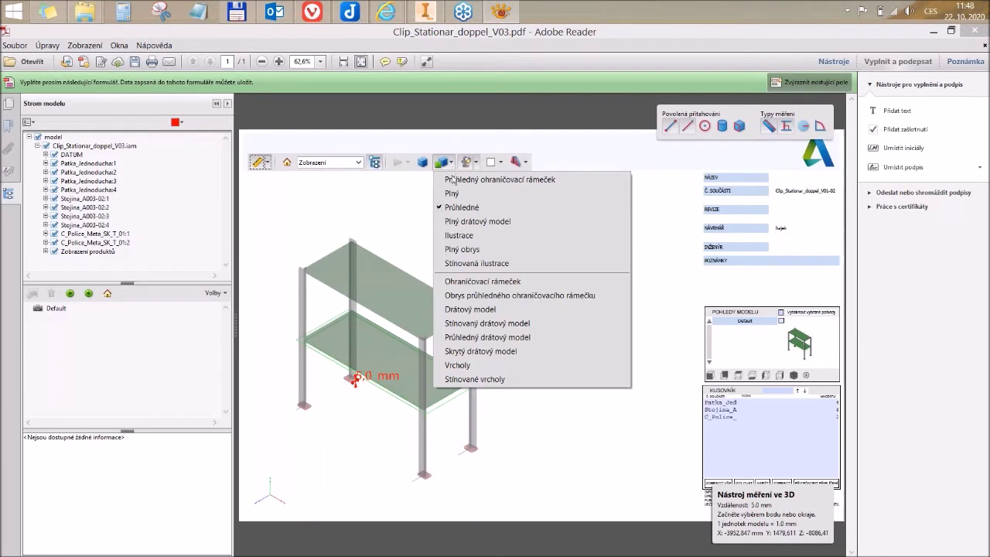
pyautogui.click(471, 263)
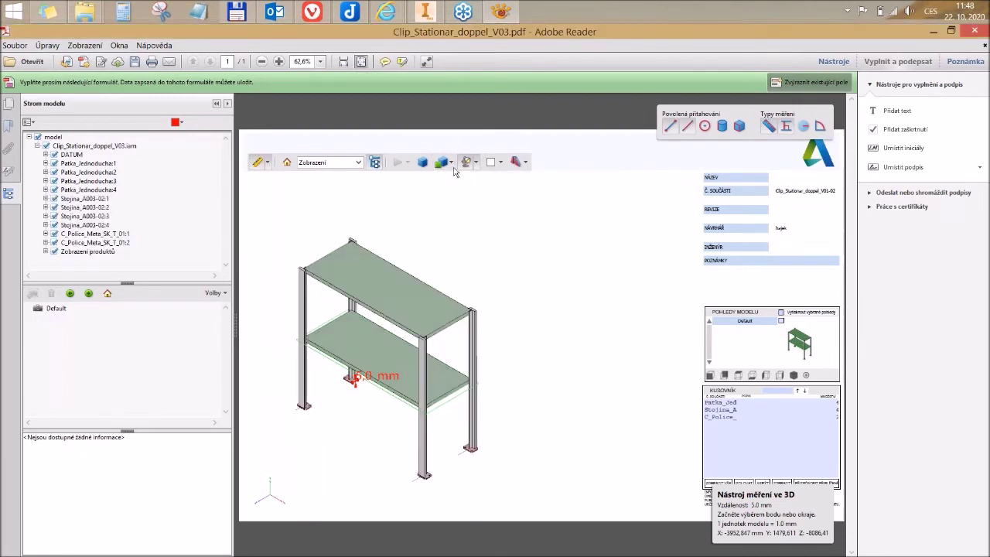
pyautogui.click(450, 163)
pyautogui.click(471, 310)
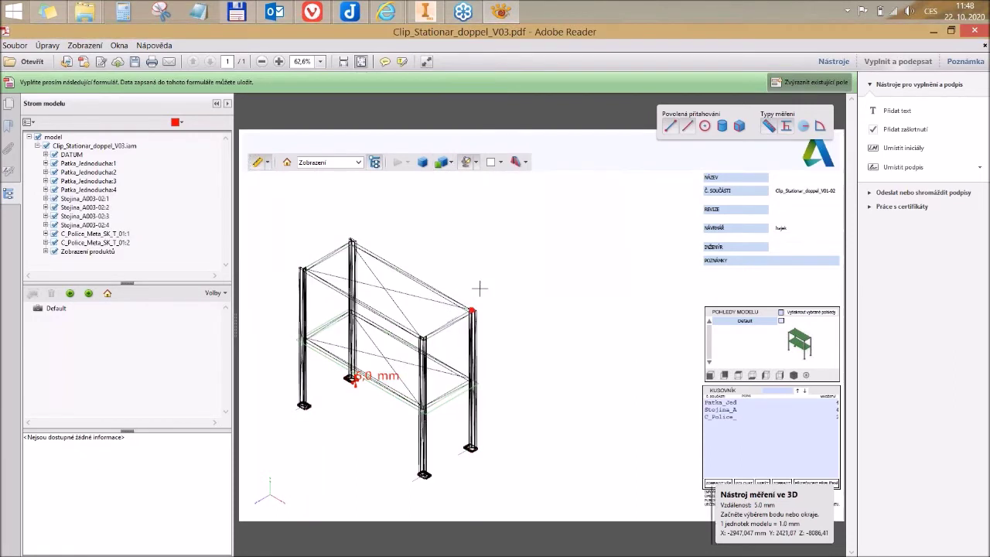
pyautogui.click(450, 162)
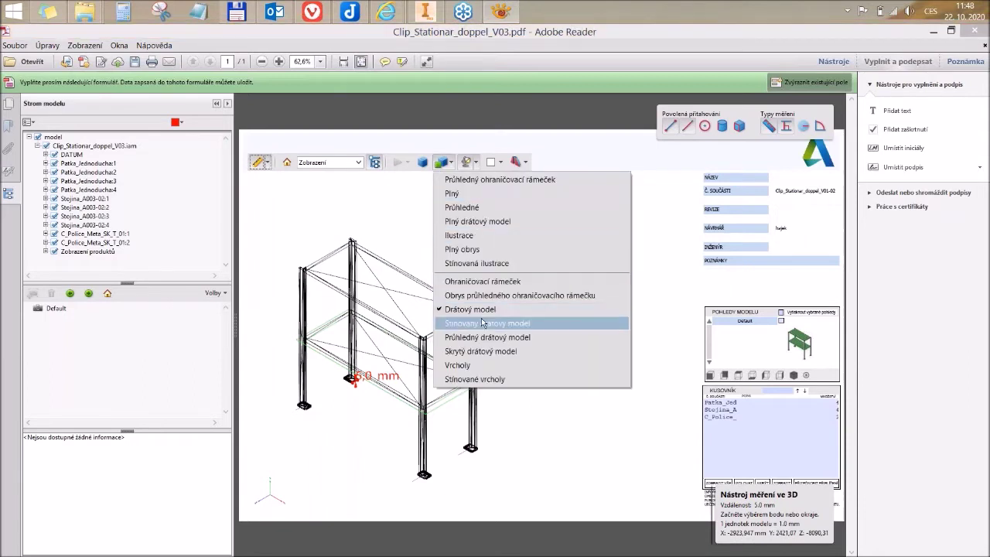
pyautogui.click(487, 352)
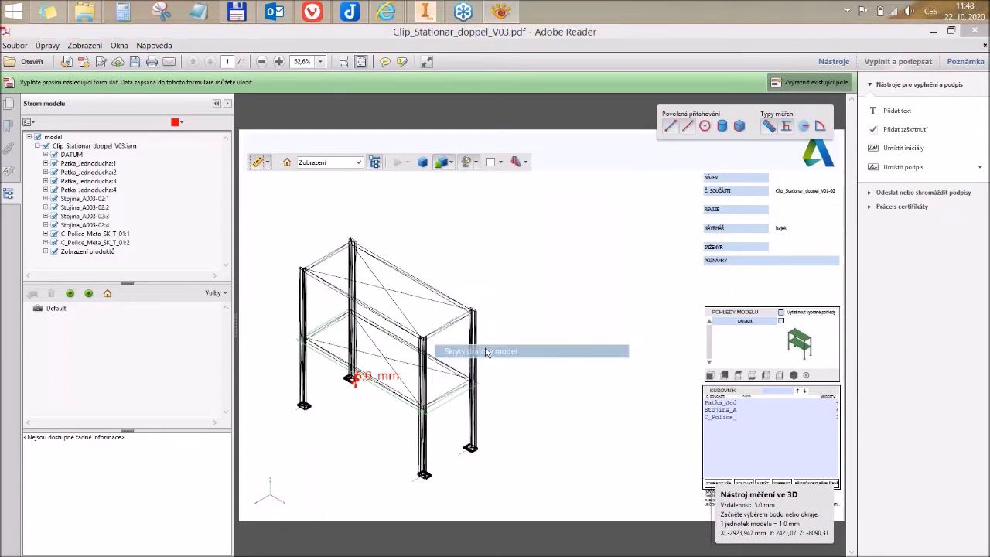
# Preview further render modes, including Plný obrys and Průhledný ohraničovací rámeček, and return the model to Plný
pyautogui.click(450, 162)
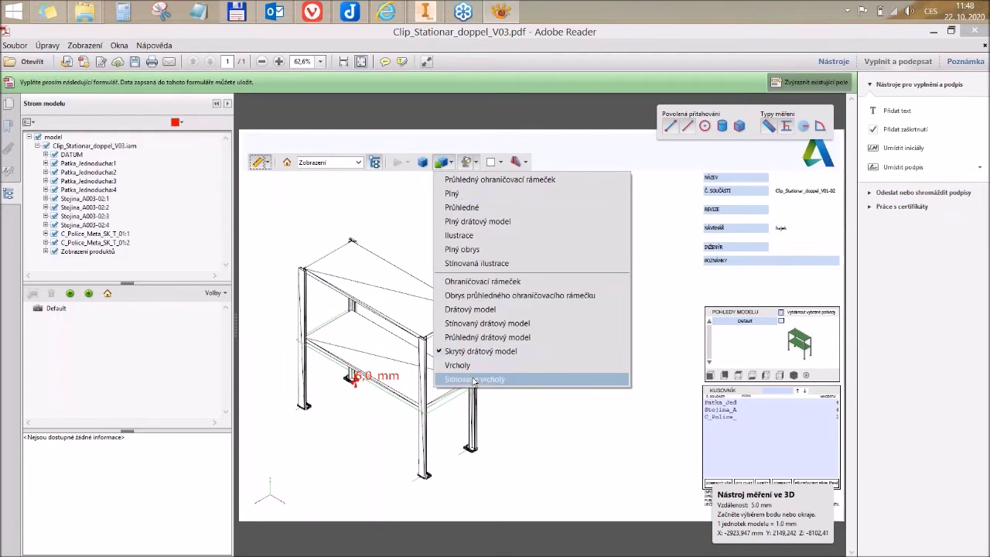
pyautogui.click(464, 250)
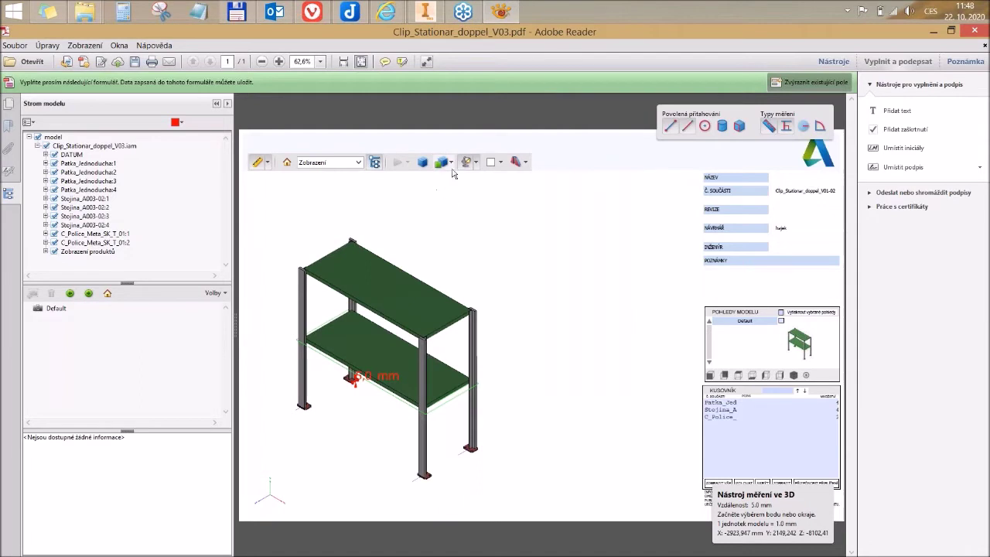
pyautogui.click(451, 164)
pyautogui.click(464, 193)
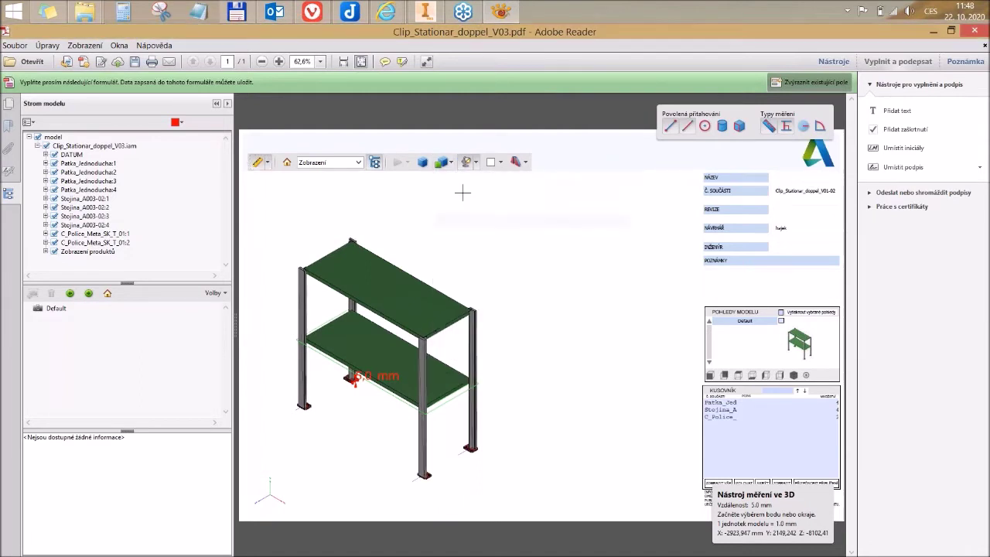
pyautogui.click(453, 165)
pyautogui.click(464, 179)
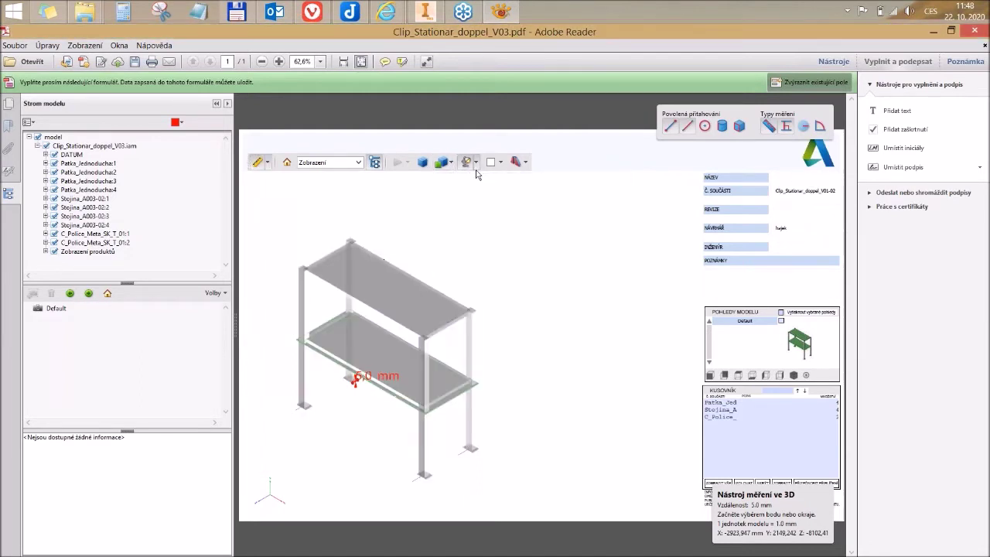
pyautogui.click(475, 162)
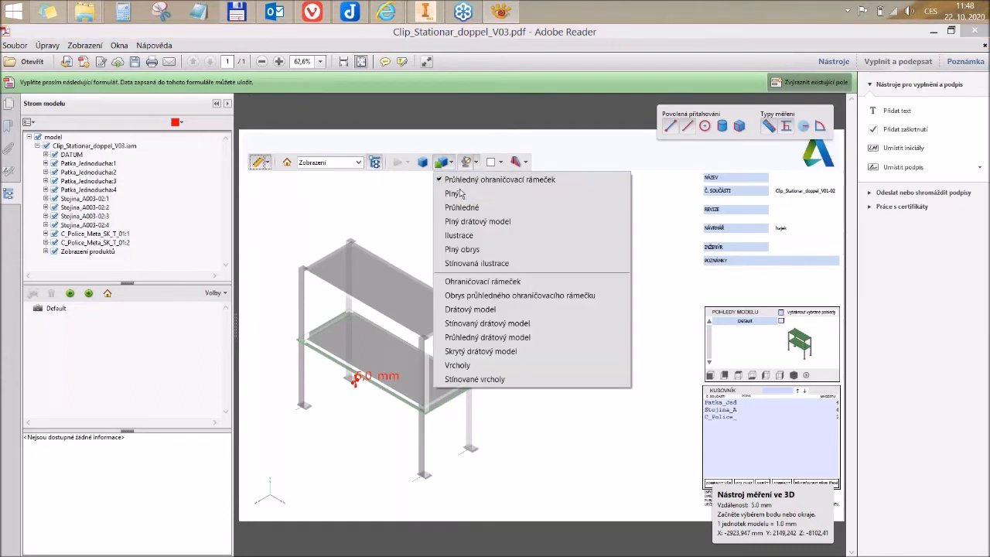
pyautogui.click(464, 193)
# Switch the model to a brighter lighting preset and set the 3D scene's background colour to black
pyautogui.click(477, 164)
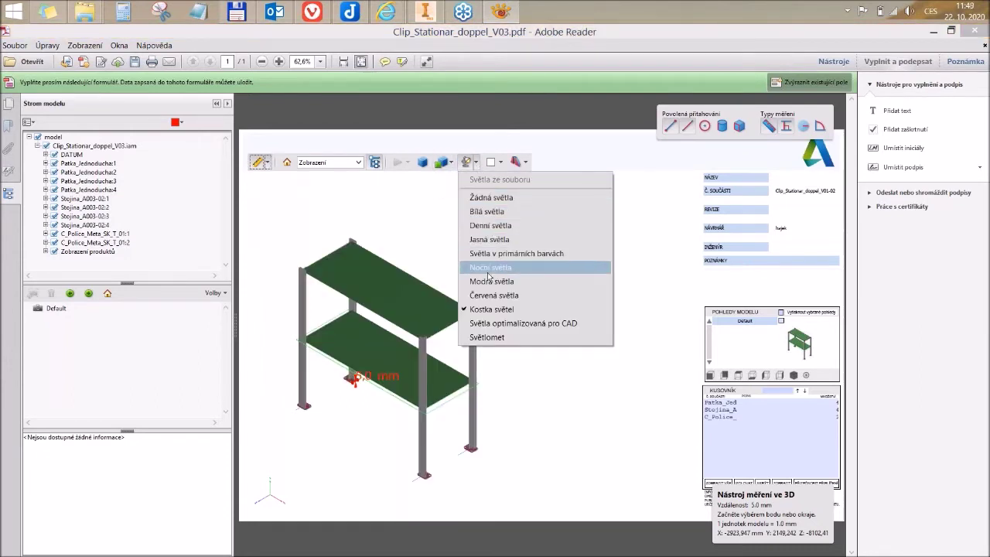
pyautogui.click(485, 331)
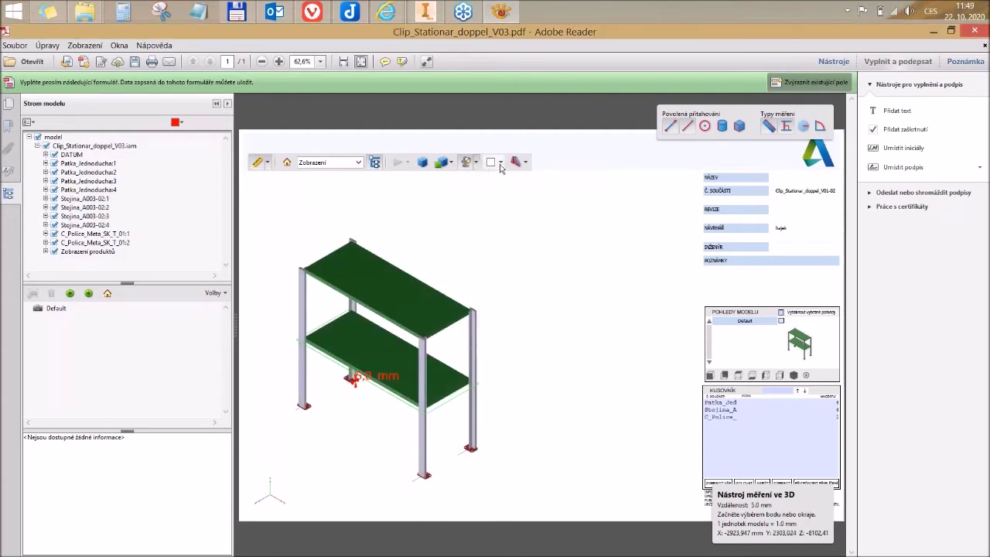
pyautogui.click(501, 164)
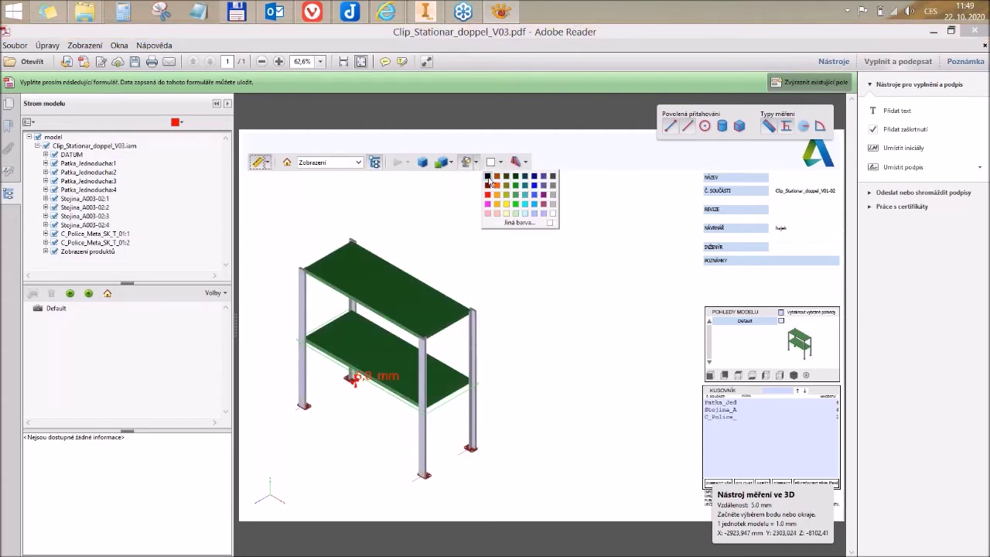
pyautogui.click(491, 183)
# Turn on the cross-section of the shelving and check the extent of the cutting plane
pyautogui.click(517, 162)
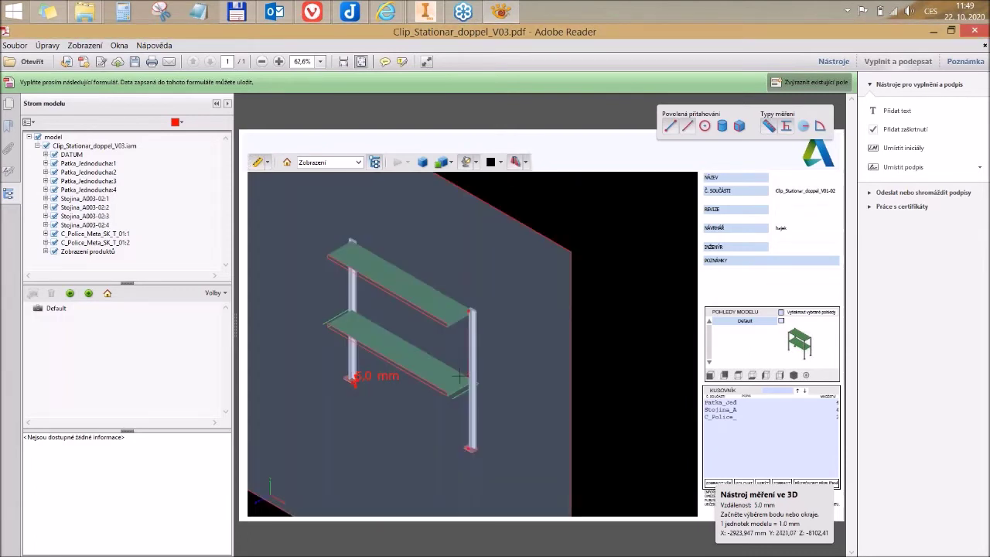
pyautogui.scroll(-3, 438, 351)
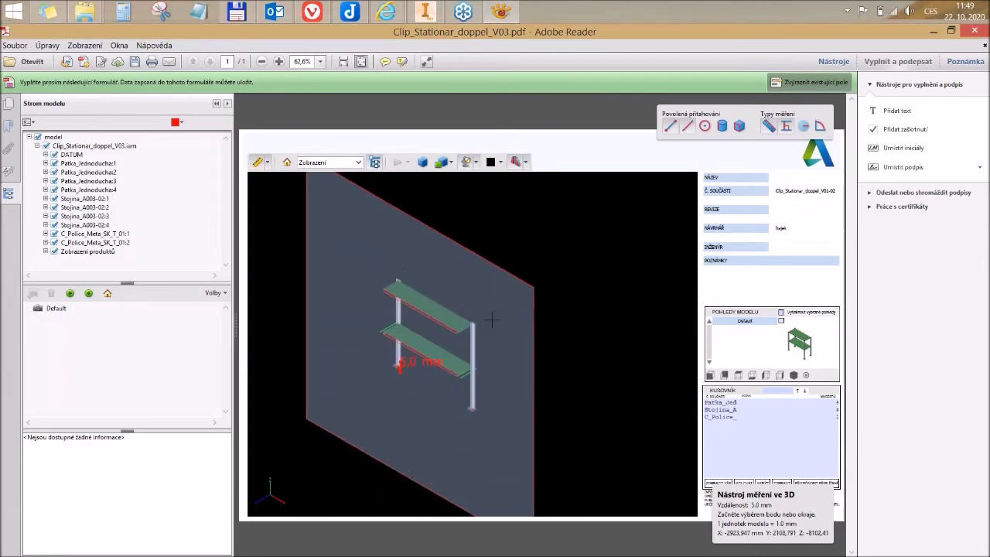
pyautogui.scroll(3, 519, 343)
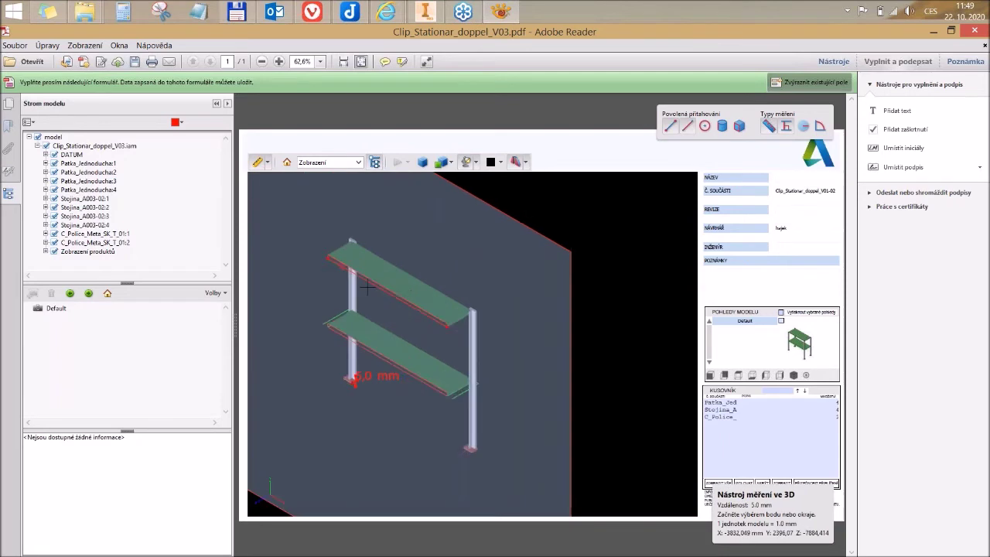
# In the section properties, try aligning the cutting plane to Osa Y and set it to Osa X
pyautogui.click(526, 162)
pyautogui.click(545, 195)
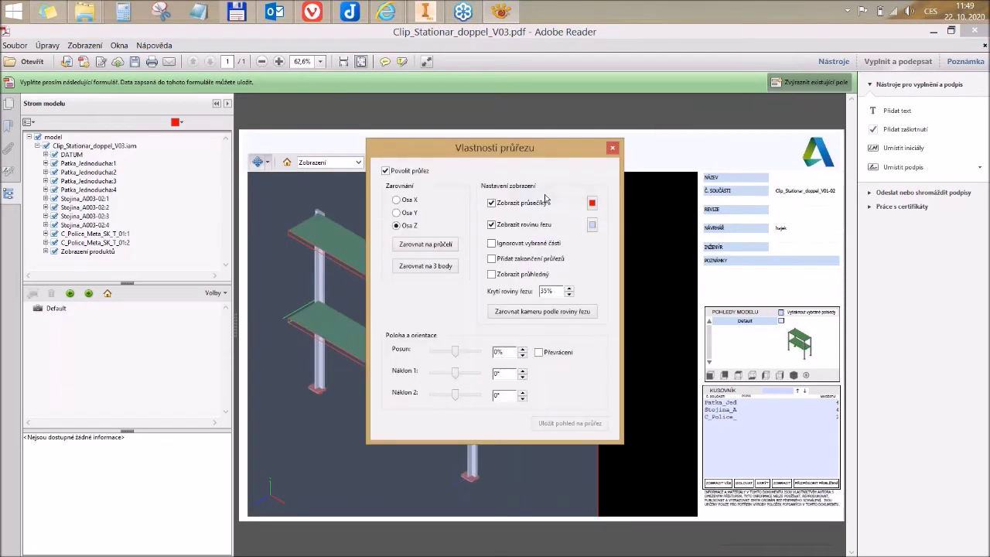
pyautogui.moveTo(523, 156); pyautogui.dragTo(556, 159)
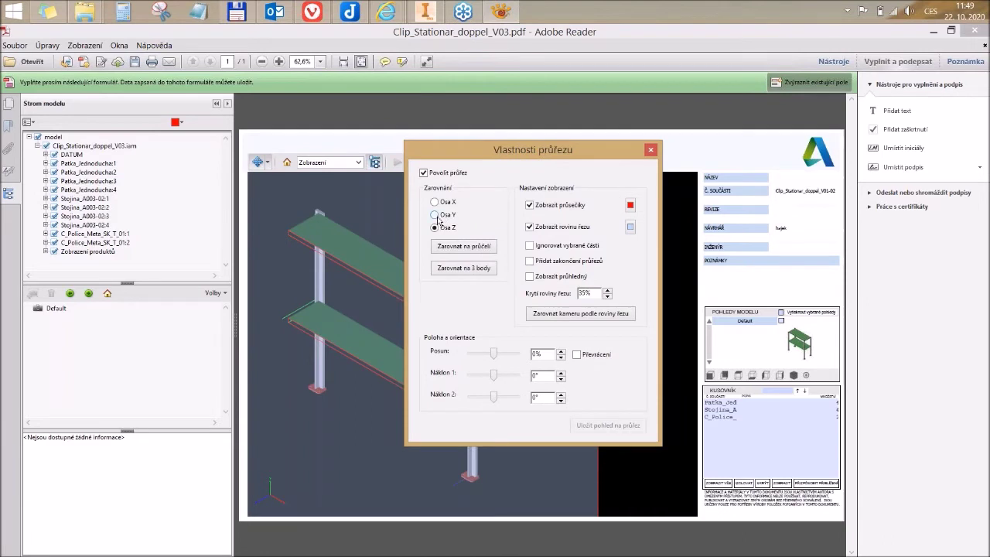
pyautogui.click(437, 216)
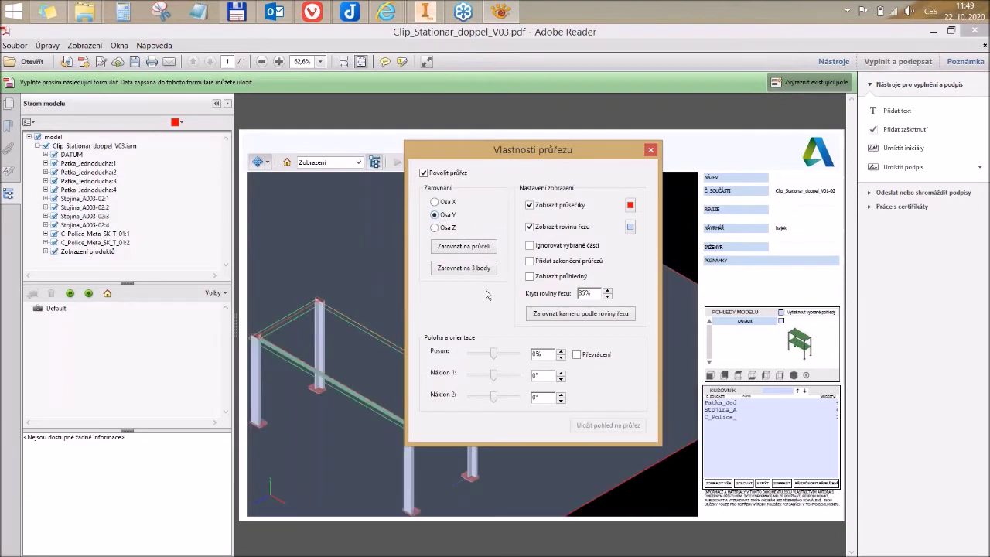
pyautogui.click(435, 201)
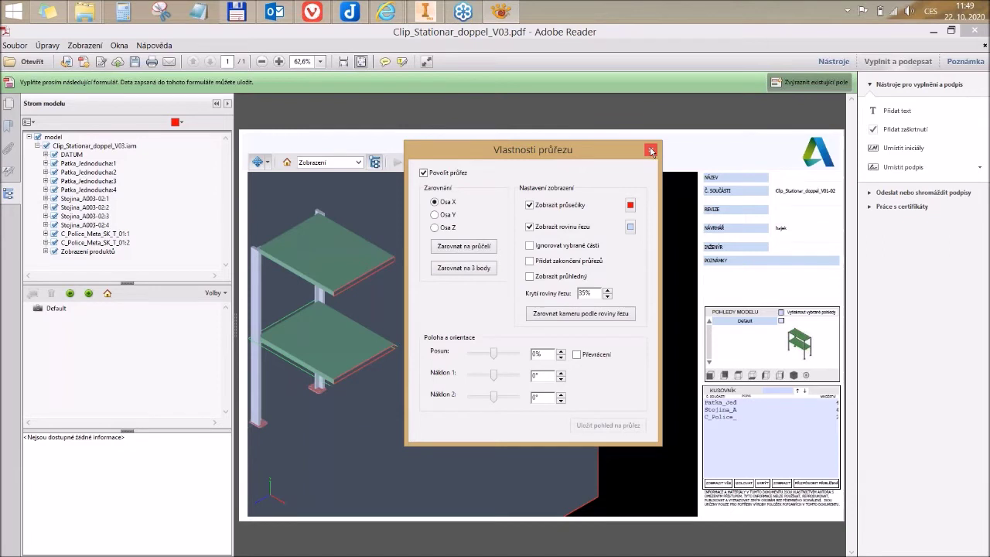
# Set the section's intersection line colour to orange-brown and the cutting plane colour to pale blue, and close the properties
pyautogui.click(630, 206)
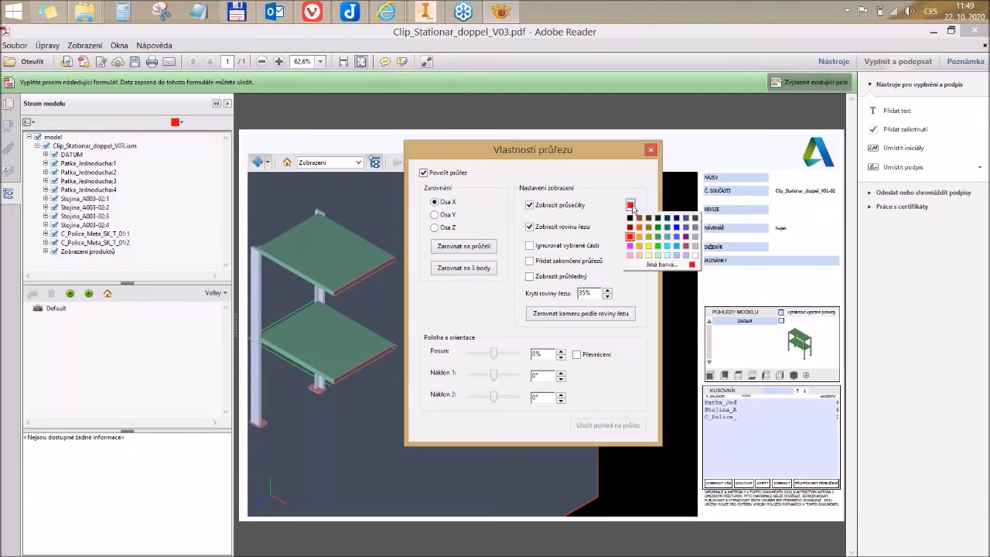
pyautogui.click(639, 236)
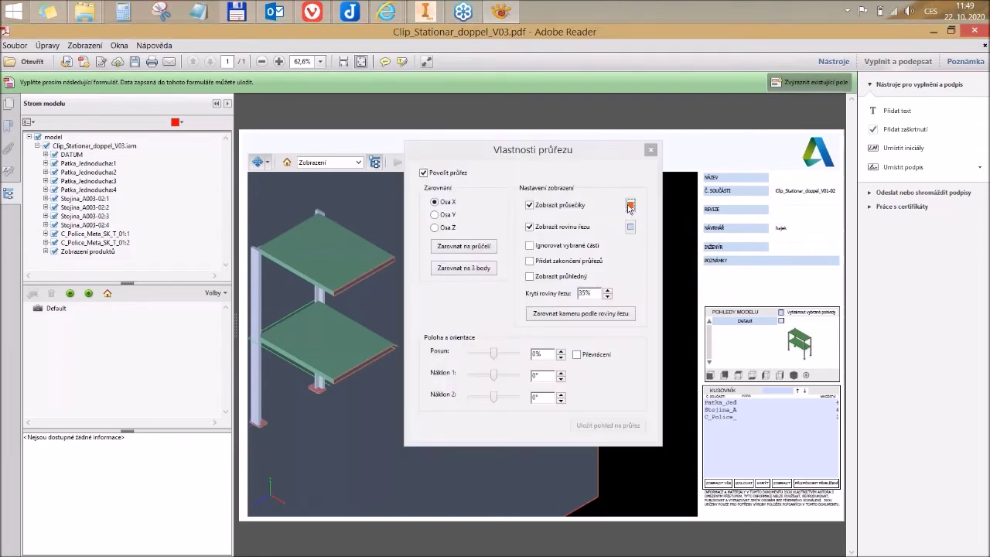
pyautogui.click(630, 206)
pyautogui.click(640, 222)
pyautogui.click(631, 226)
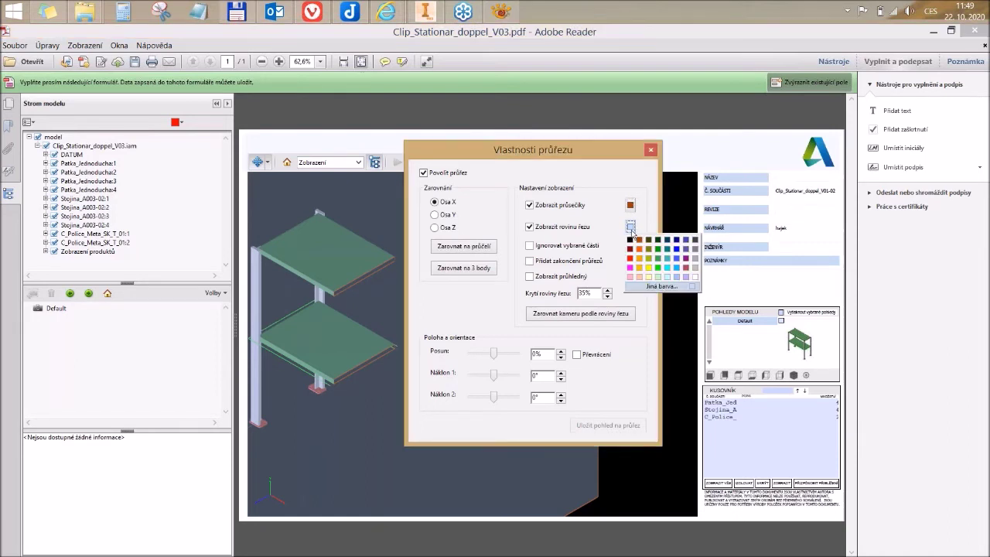
pyautogui.click(678, 278)
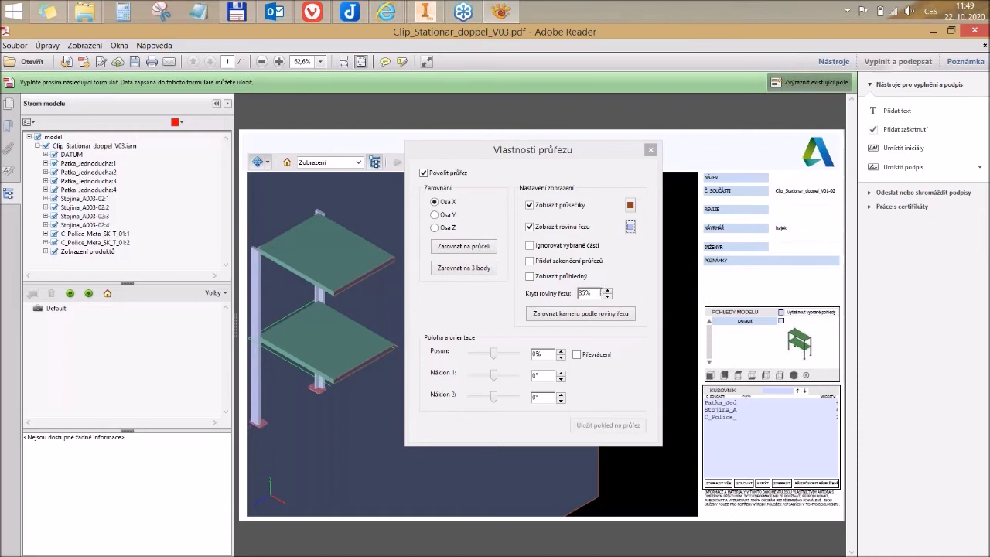
pyautogui.click(650, 149)
# Inspect the sectioned shelves up close and hide the cross-section of the model
pyautogui.moveTo(492, 289); pyautogui.dragTo(498, 334)
pyautogui.scroll(3, 458, 312)
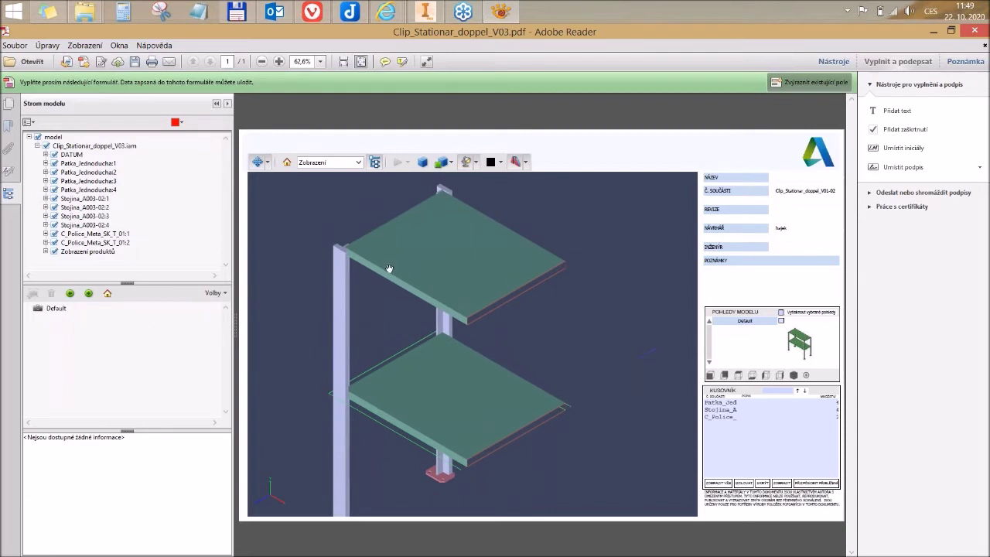
pyautogui.click(525, 164)
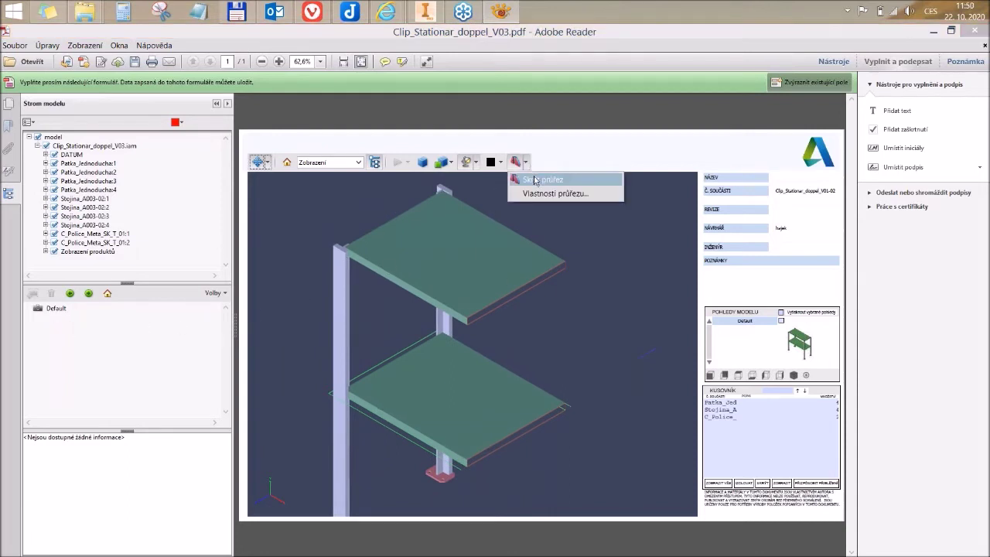
pyautogui.click(536, 180)
pyautogui.scroll(-3, 453, 336)
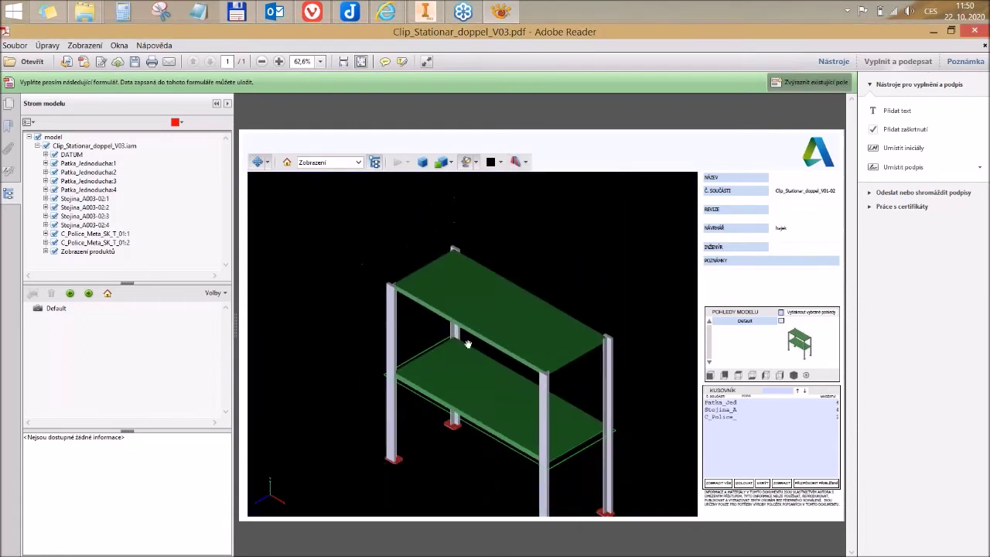
# Select the upper shelf part C_Police_Meta_SK_T_01:2, hide it and inspect the shelving frame without it
pyautogui.moveTo(458, 334); pyautogui.dragTo(420, 292, button='middle')
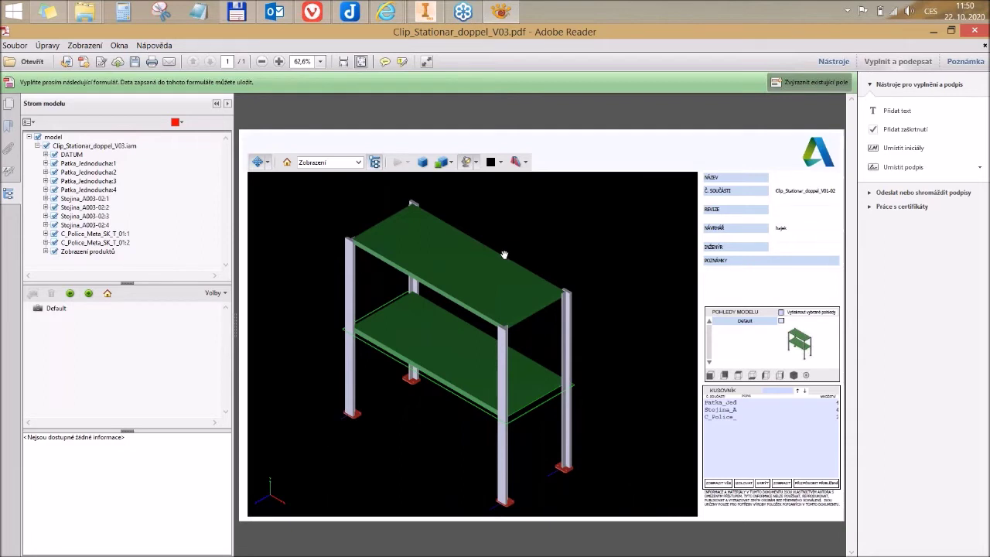
pyautogui.click(494, 277)
pyautogui.rightClick(495, 282)
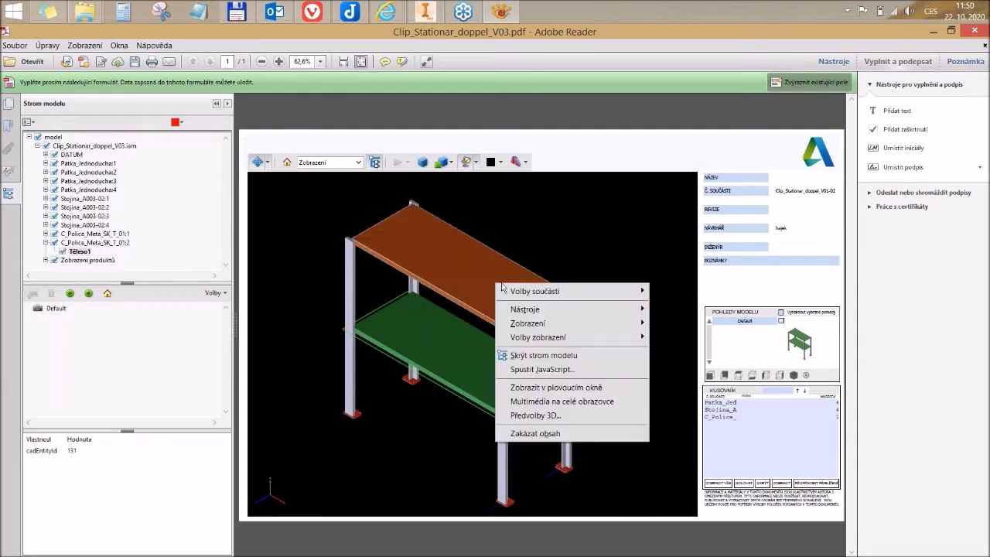
pyautogui.moveTo(526, 310)
pyautogui.click(473, 266)
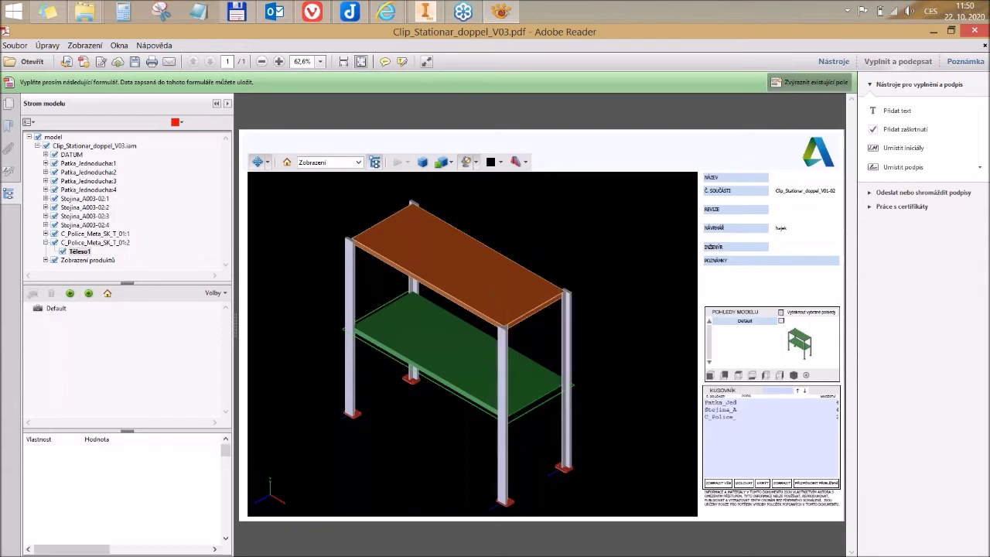
pyautogui.rightClick(467, 270)
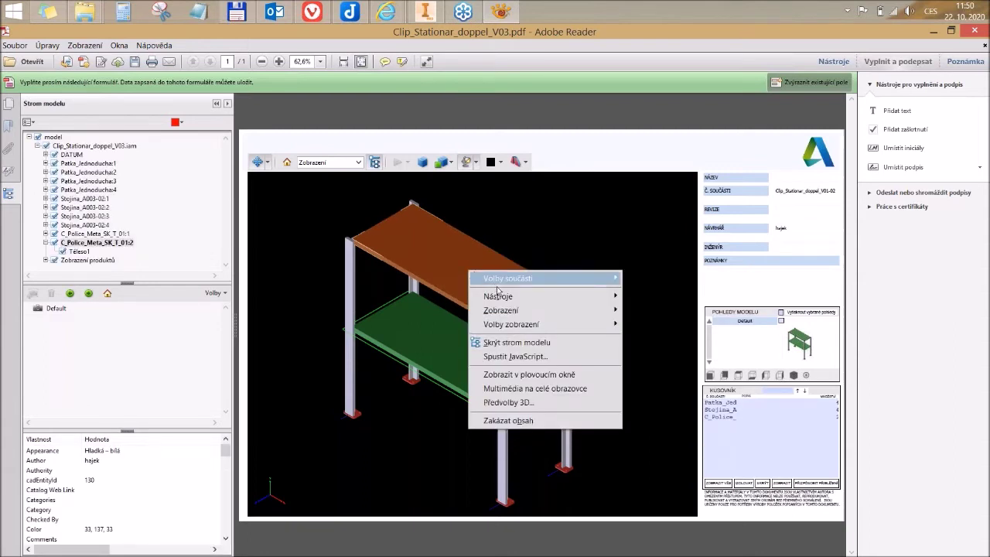
pyautogui.moveTo(506, 303)
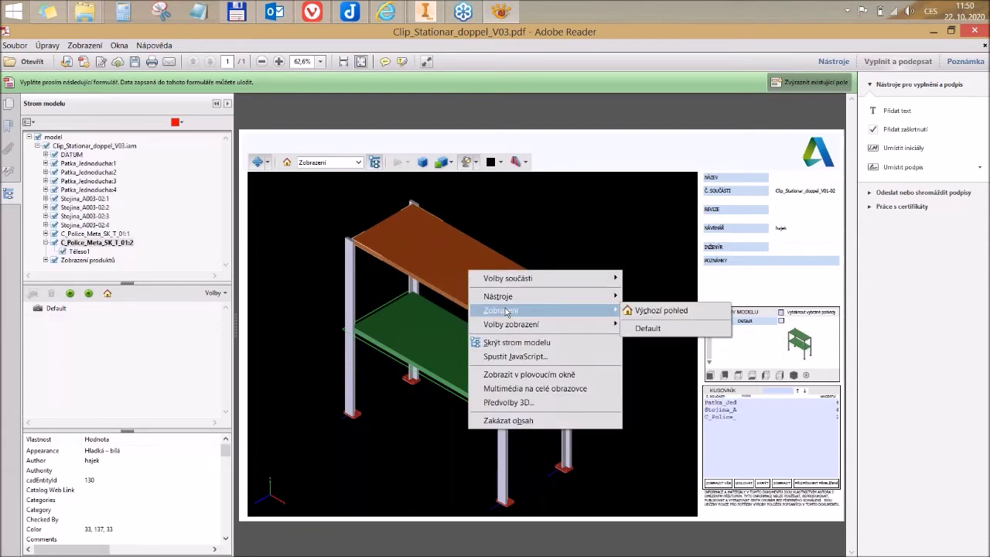
pyautogui.moveTo(568, 330)
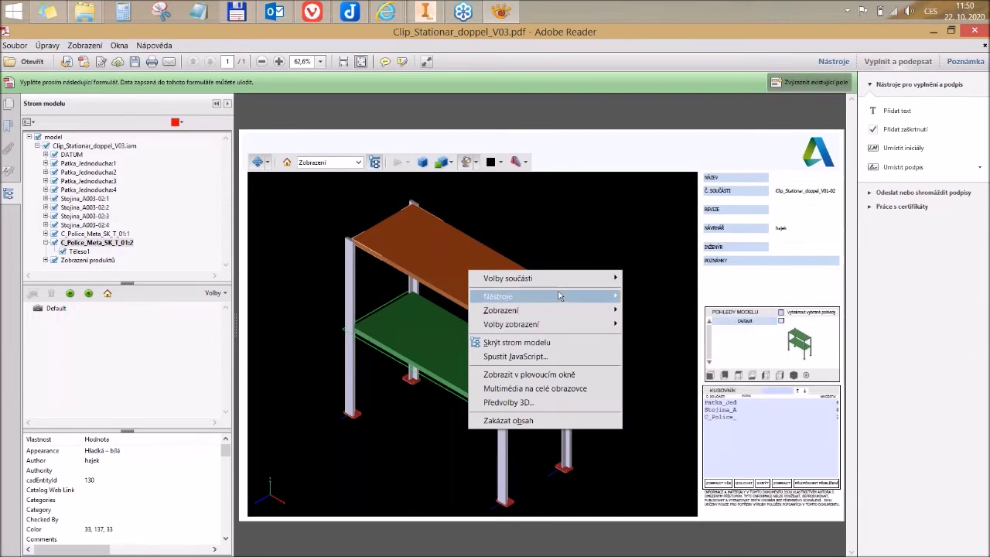
pyautogui.moveTo(559, 278)
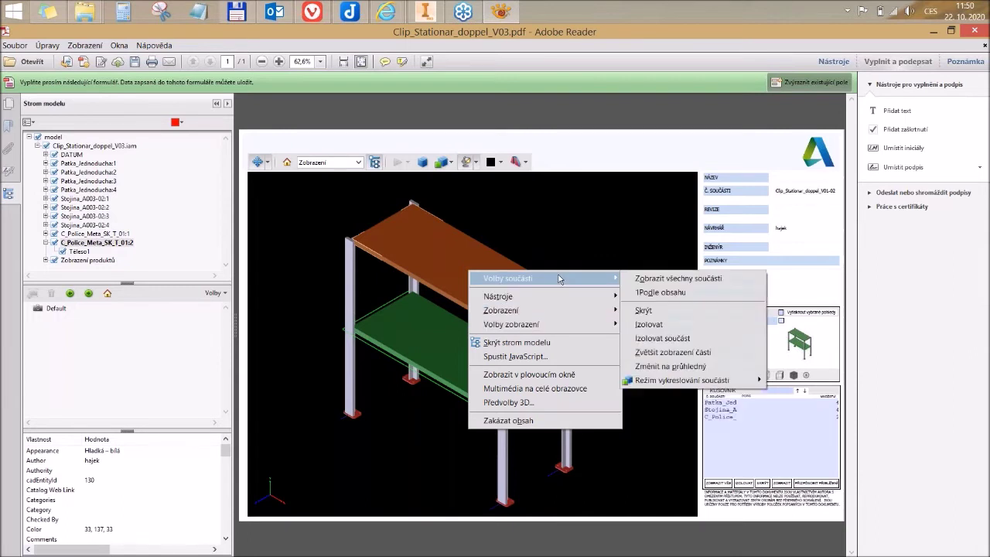
pyautogui.click(649, 312)
pyautogui.moveTo(504, 298); pyautogui.dragTo(477, 273)
pyautogui.scroll(3, 453, 293)
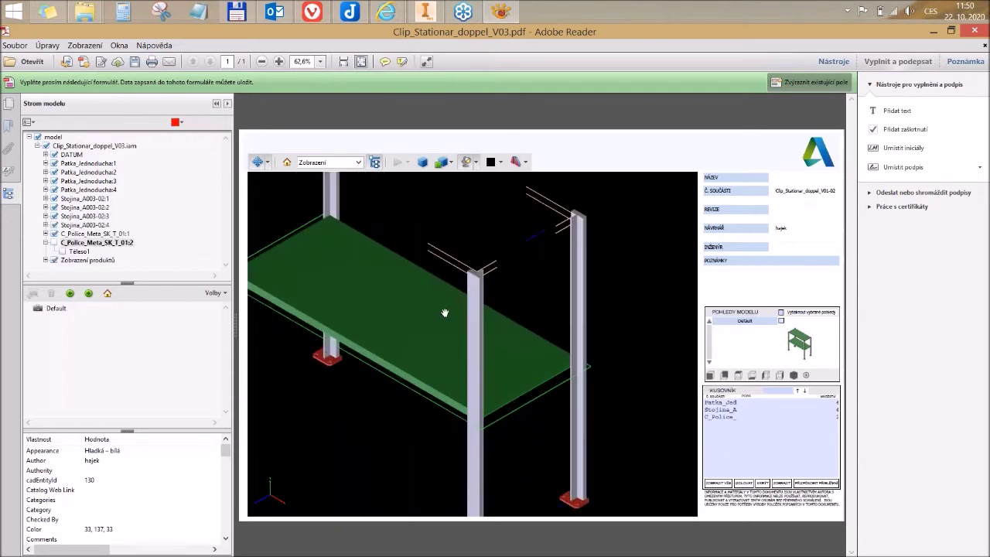
pyautogui.scroll(2, 544, 286)
pyautogui.scroll(-5, 525, 321)
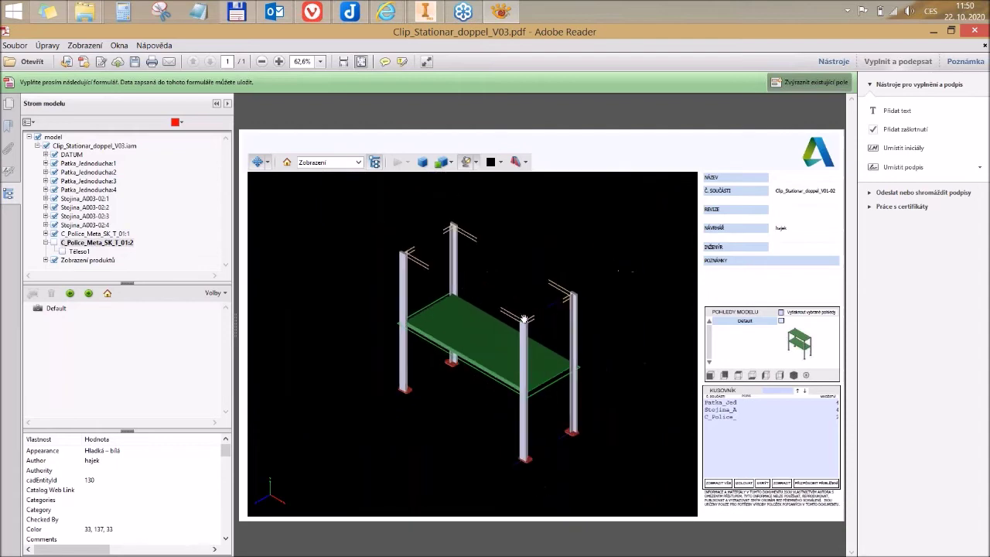
# Show the hidden upper shelf C_Police_Meta_SK_T_01:2 again in the 3D model
pyautogui.moveTo(517, 284); pyautogui.dragTo(491, 281)
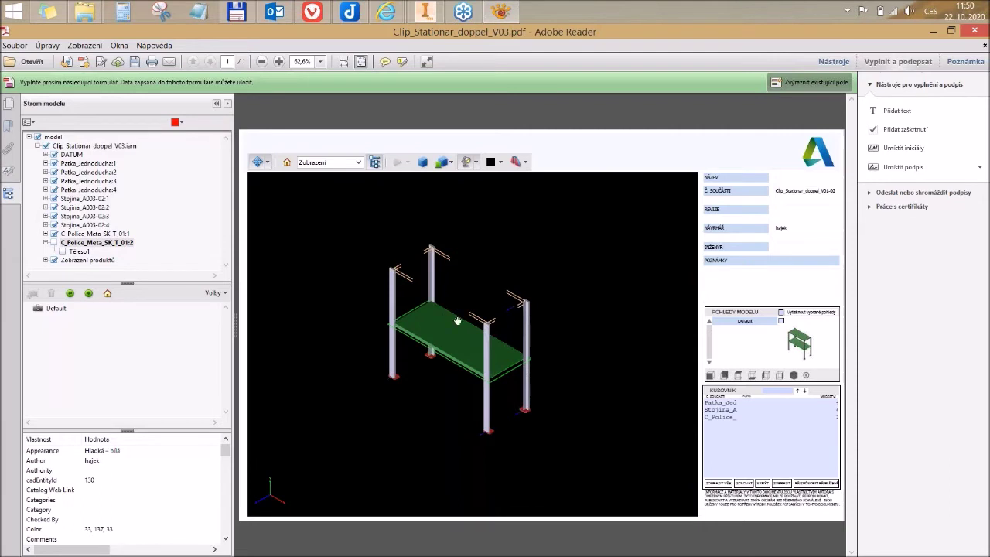
pyautogui.rightClick(464, 281)
pyautogui.moveTo(503, 290)
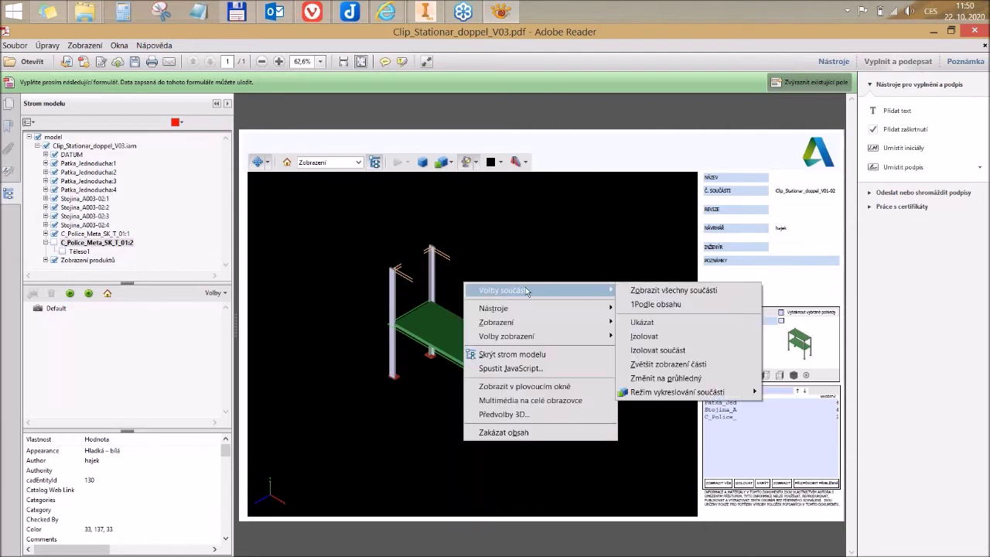
pyautogui.click(659, 324)
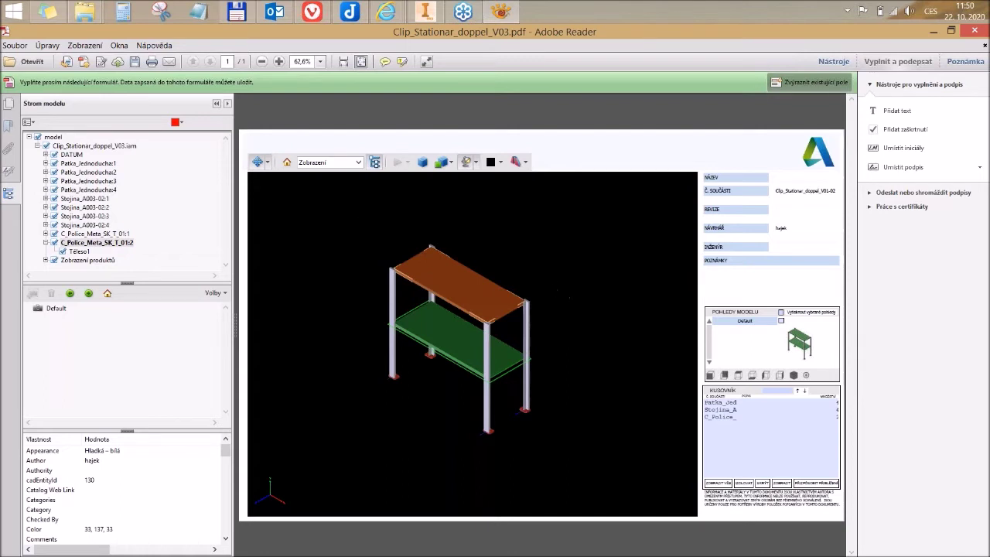
pyautogui.click(23, 46)
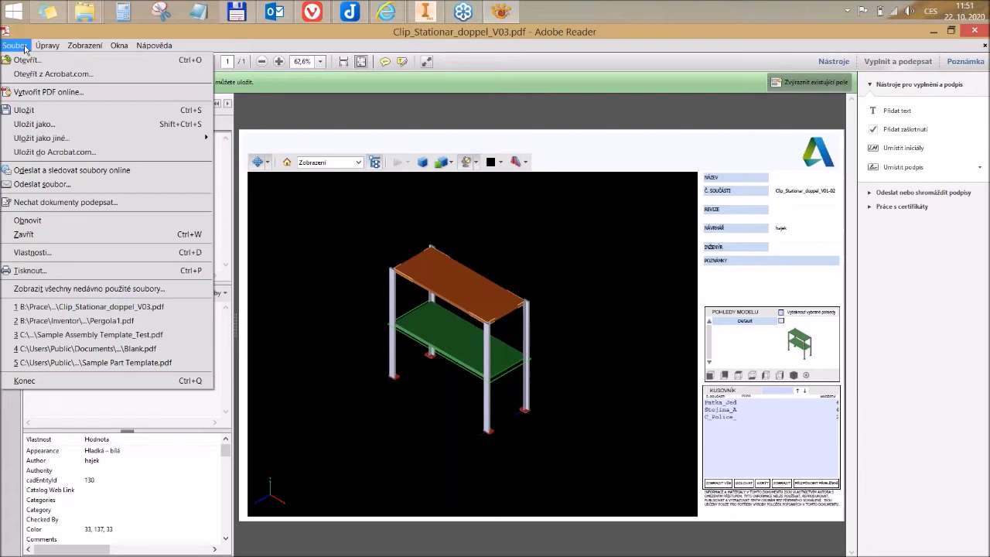
pyautogui.click(23, 46)
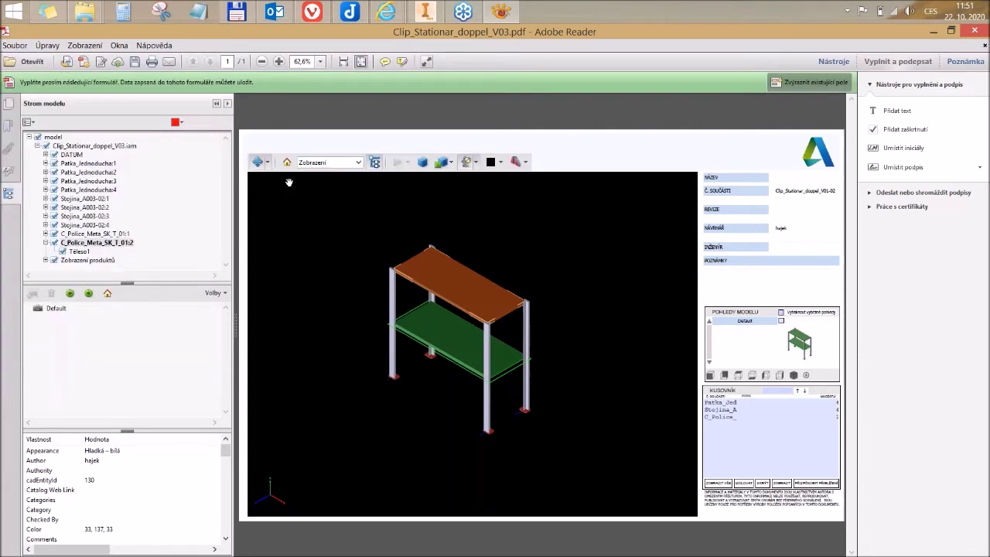
# Open the camera properties and align only the camera target (Cíl) to the upper shelf using model selection
pyautogui.click(268, 162)
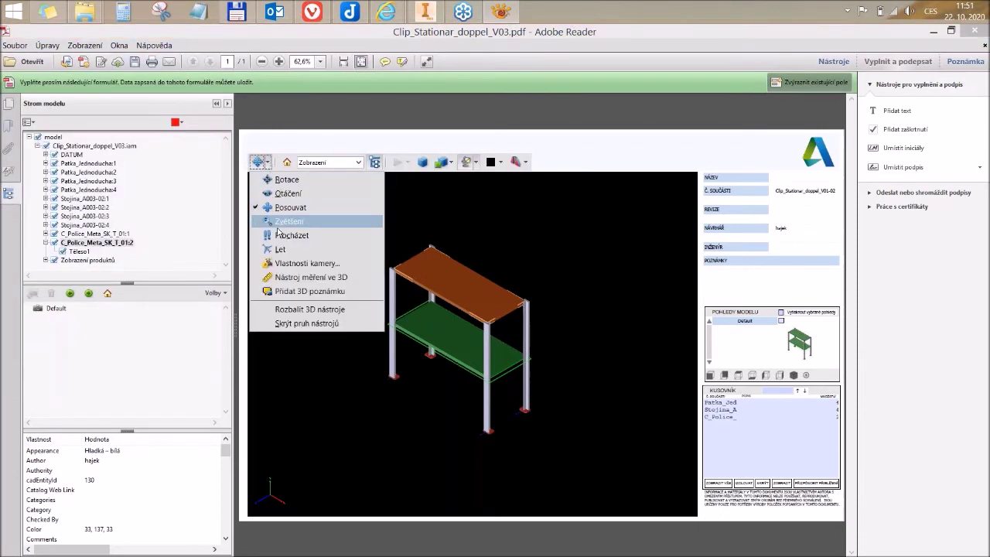
pyautogui.click(298, 264)
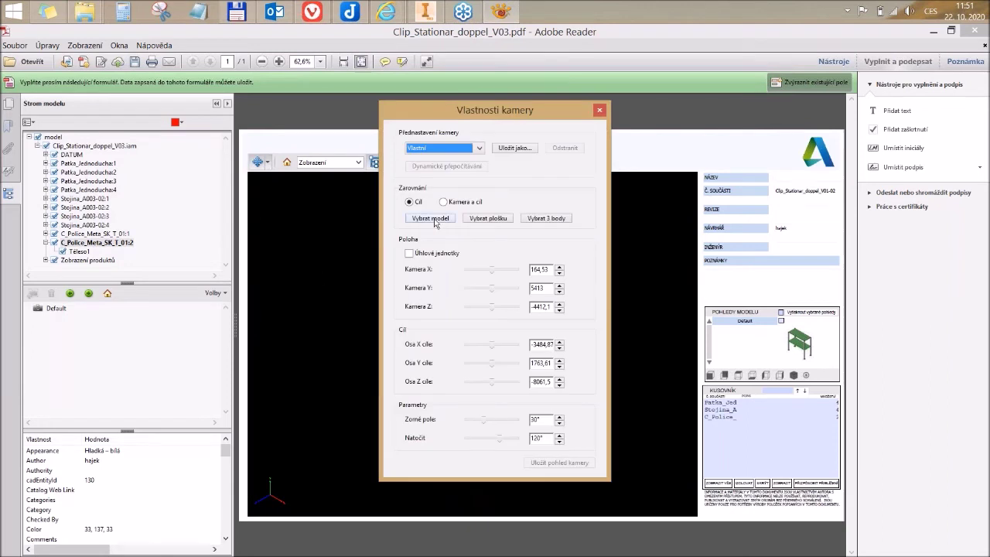
pyautogui.click(434, 224)
pyautogui.moveTo(469, 114); pyautogui.dragTo(612, 112)
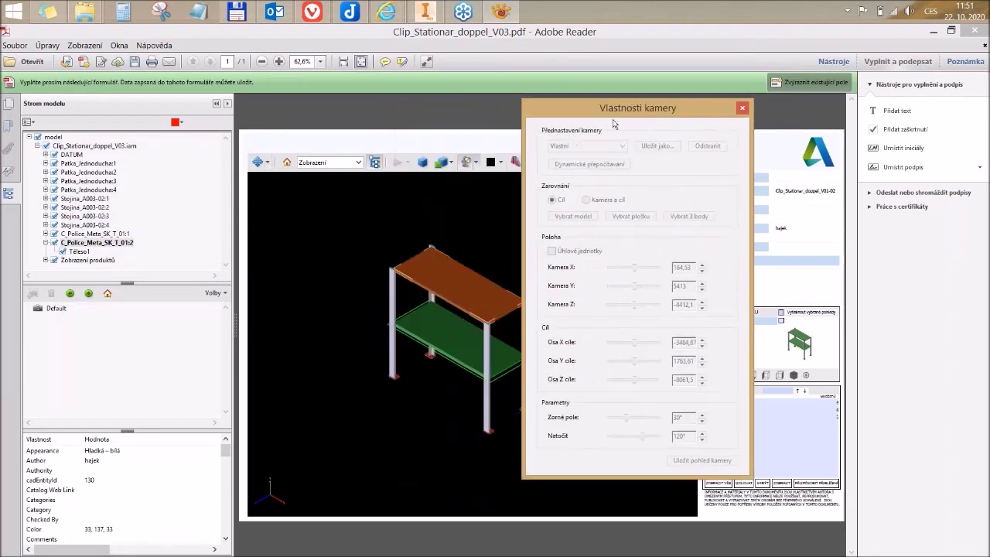
pyautogui.click(476, 288)
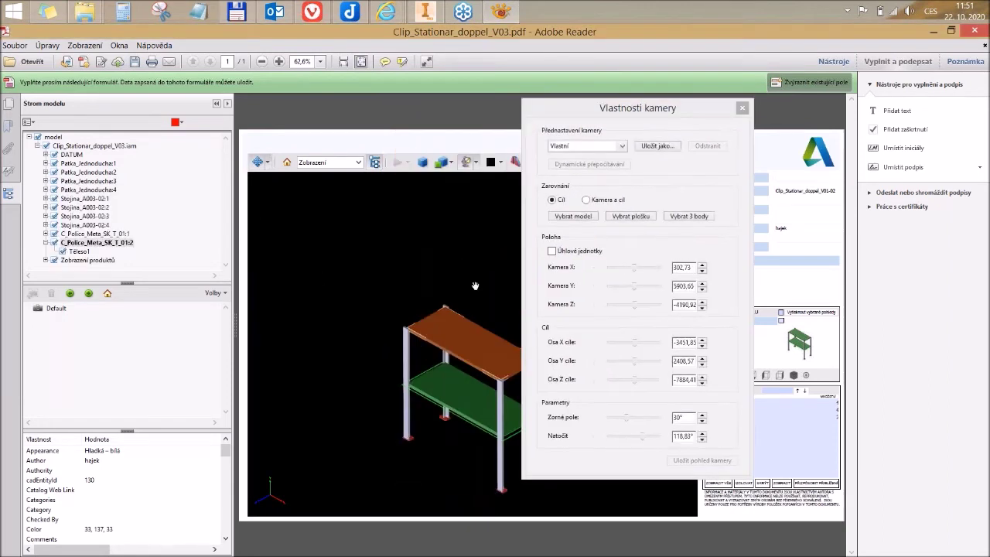
# Align both camera and target (Kamera a cíl) to the upper shelf using model selection and close the camera properties
pyautogui.click(586, 201)
pyautogui.click(587, 215)
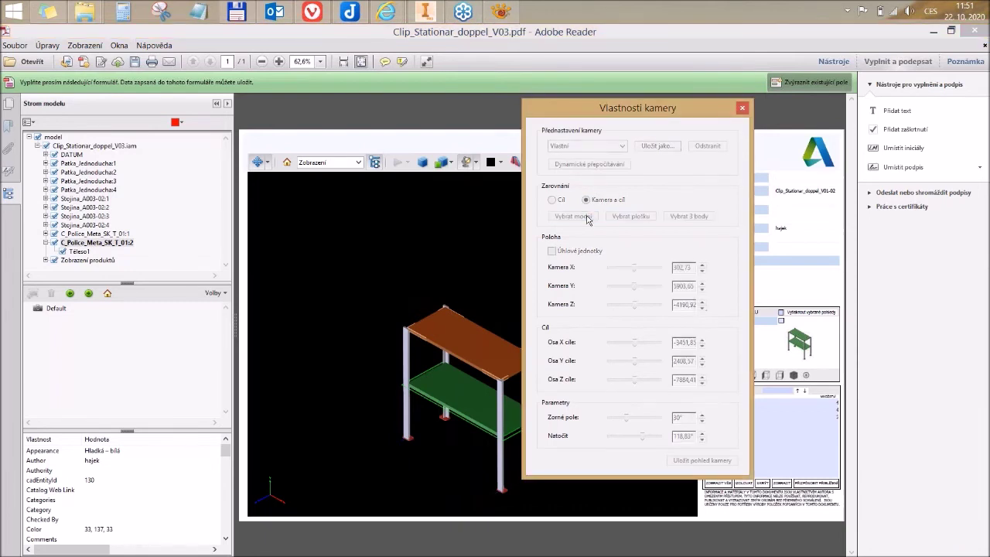
pyautogui.click(481, 347)
pyautogui.click(743, 107)
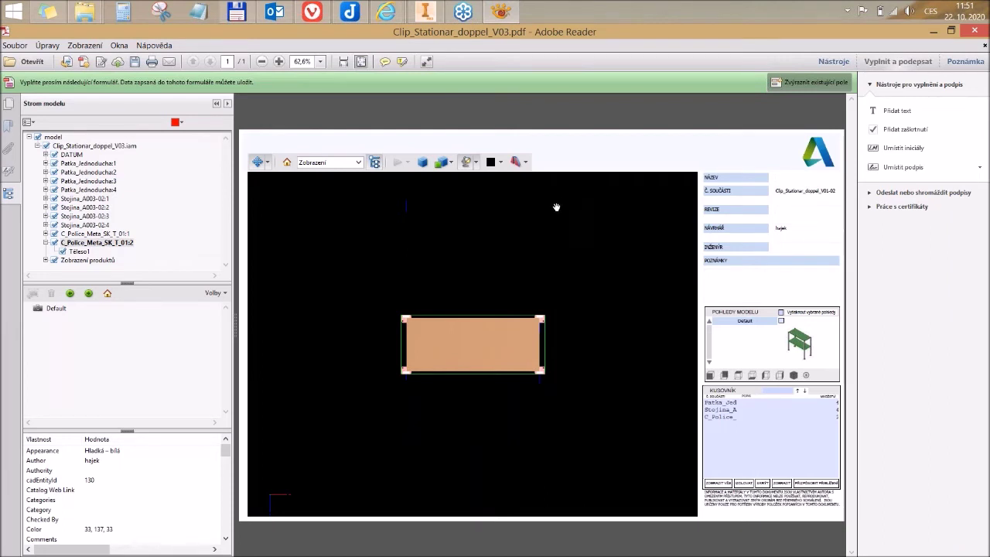
# Set the 3D view background to white and try the Plný obrys rendering mode before choosing Skrytý drátový model
pyautogui.click(500, 164)
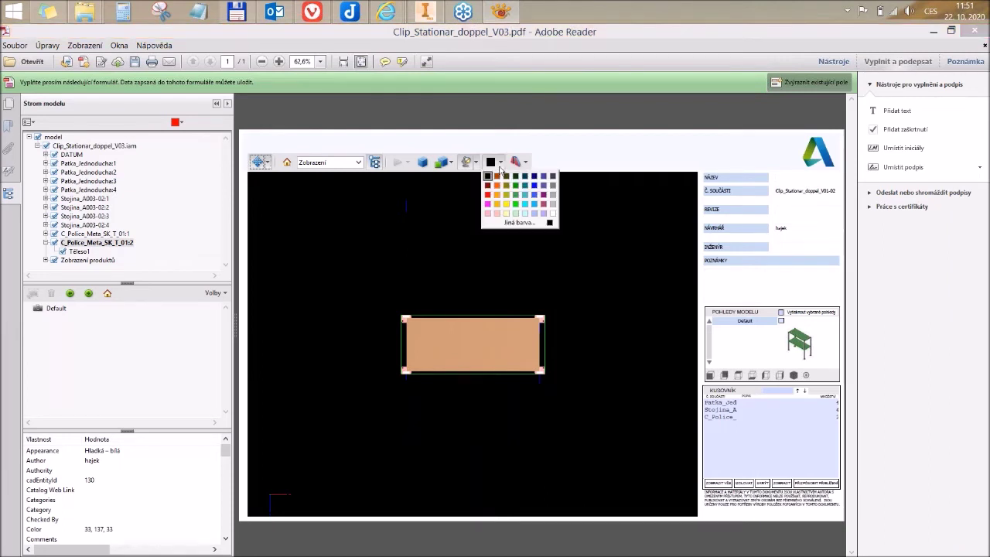
pyautogui.click(552, 213)
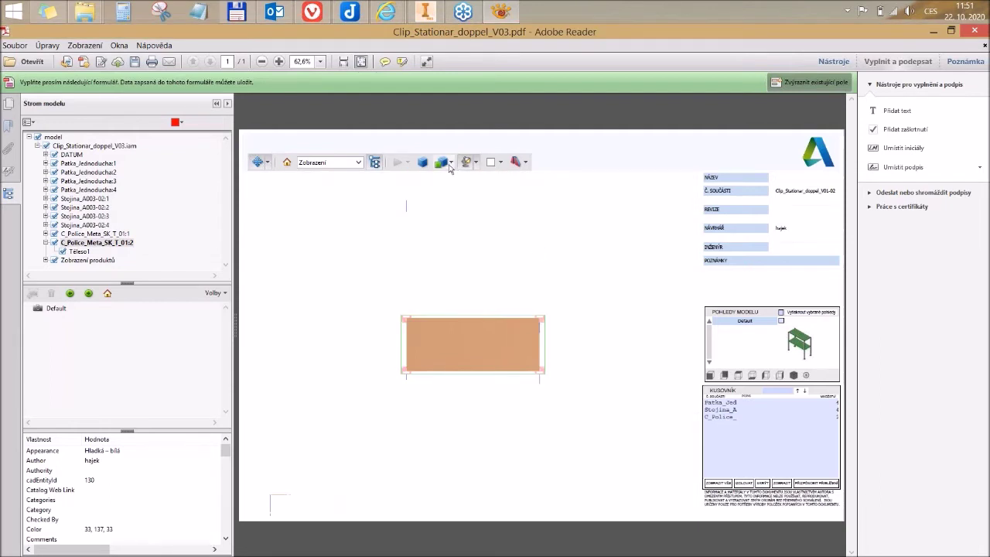
pyautogui.click(450, 167)
pyautogui.click(463, 249)
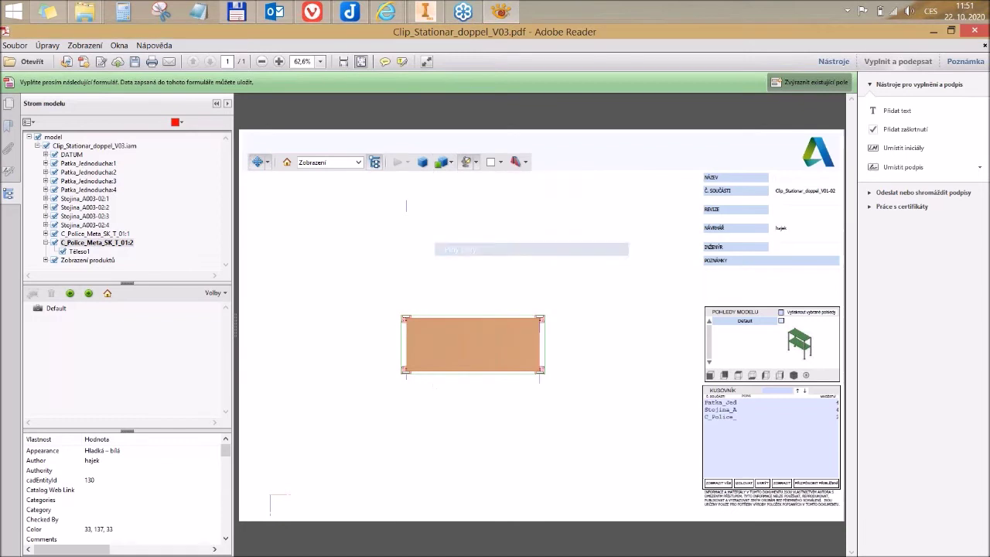
pyautogui.click(450, 170)
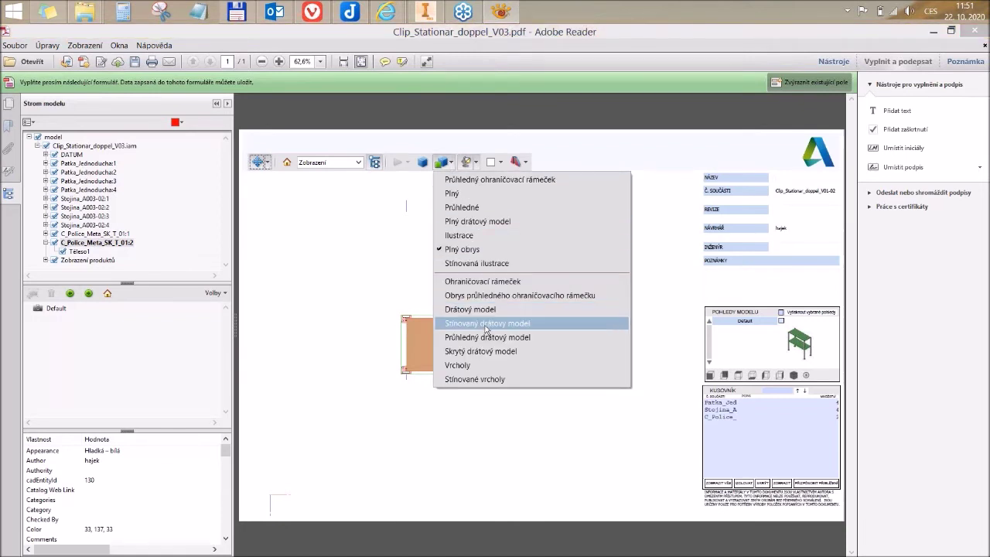
pyautogui.click(489, 352)
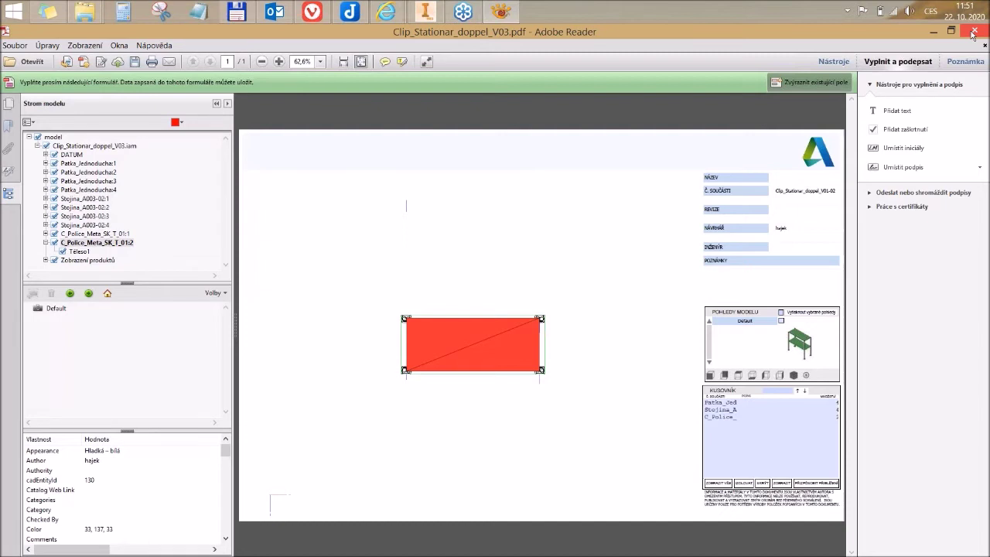
# Close Clip_Stationar_doppel_V03.pdf without saving the changes and return to the assembly in Inventor
pyautogui.click(973, 33)
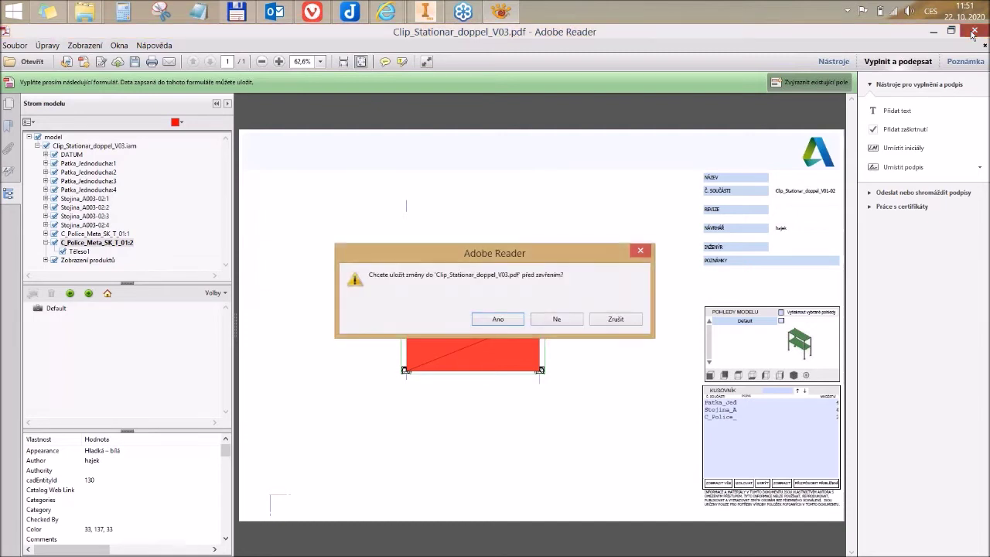
pyautogui.click(558, 320)
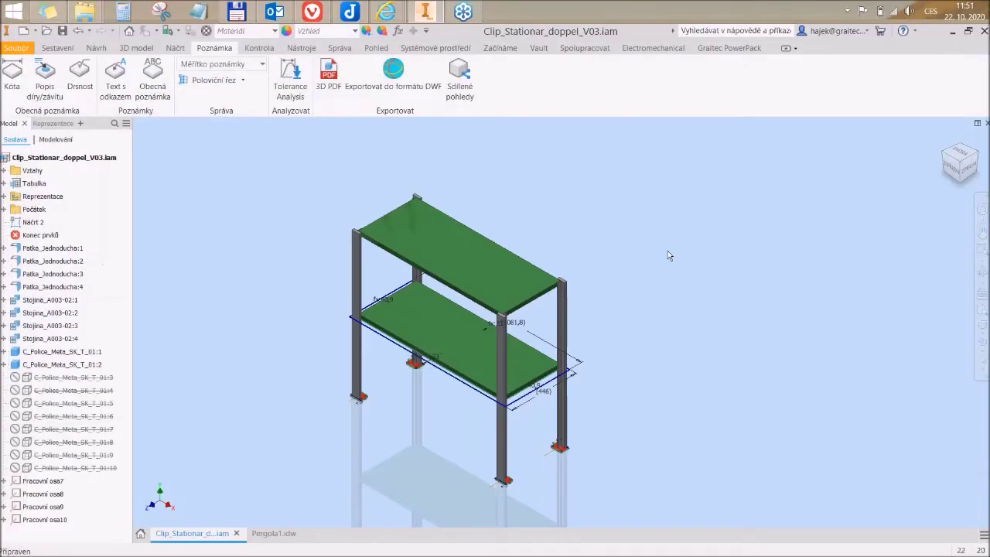
# In the assembly's object visibility, turn off sketch dimensions (Kóty náčrtu) and 2D sketches (2D náčrty)
pyautogui.click(94, 50)
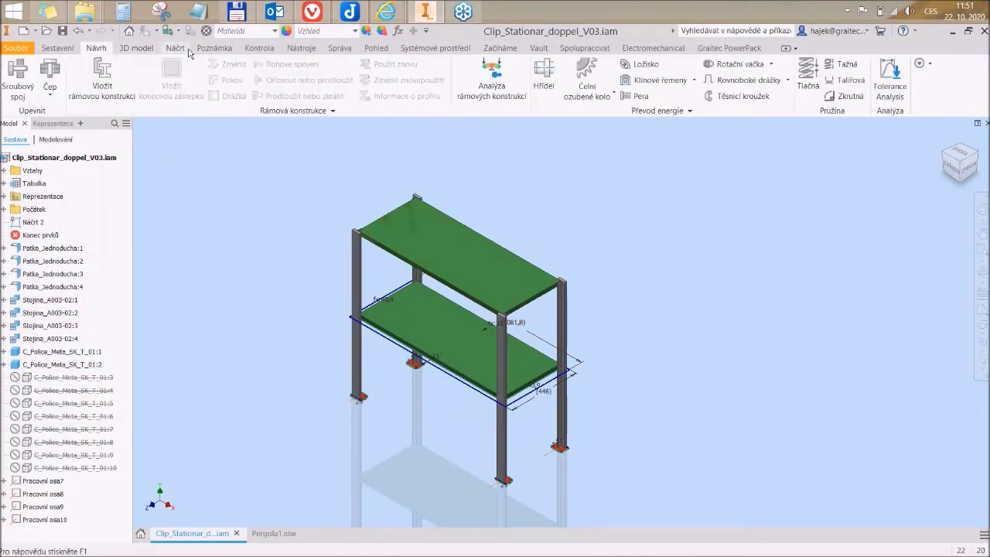
pyautogui.click(375, 50)
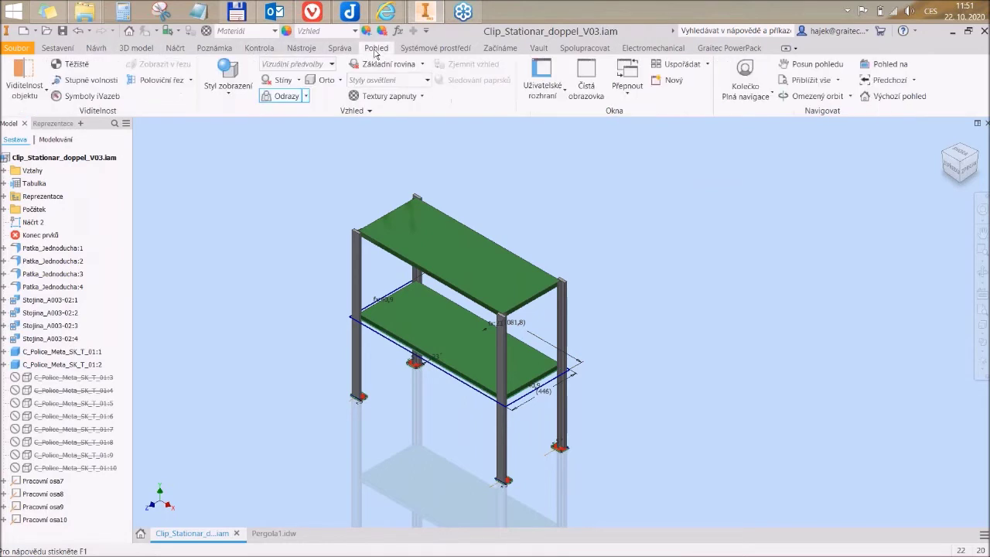
pyautogui.click(48, 94)
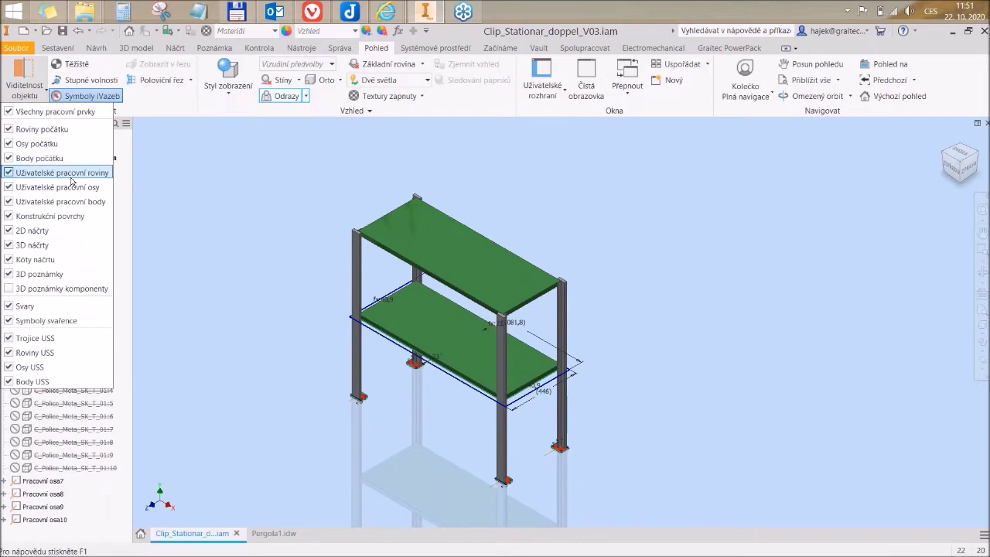
pyautogui.click(8, 259)
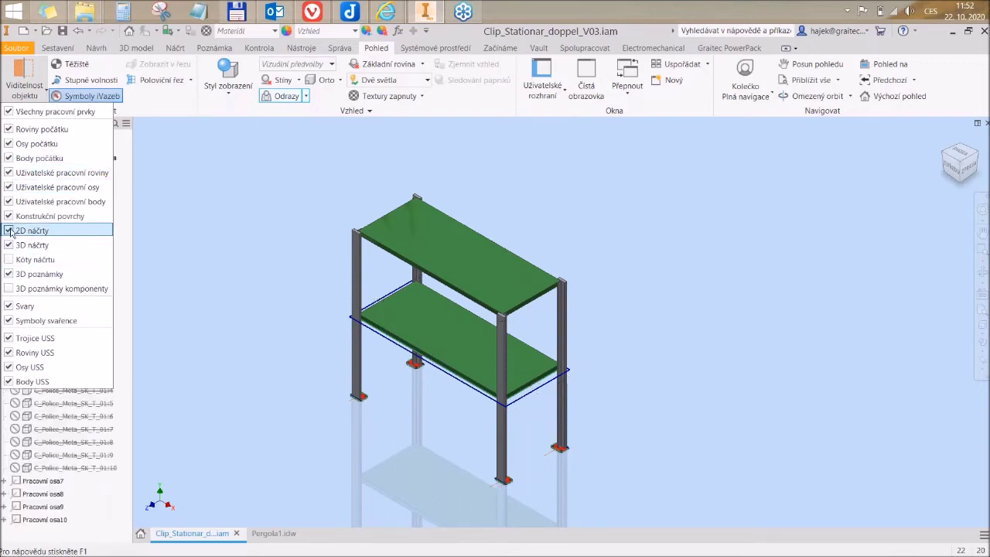
pyautogui.click(9, 230)
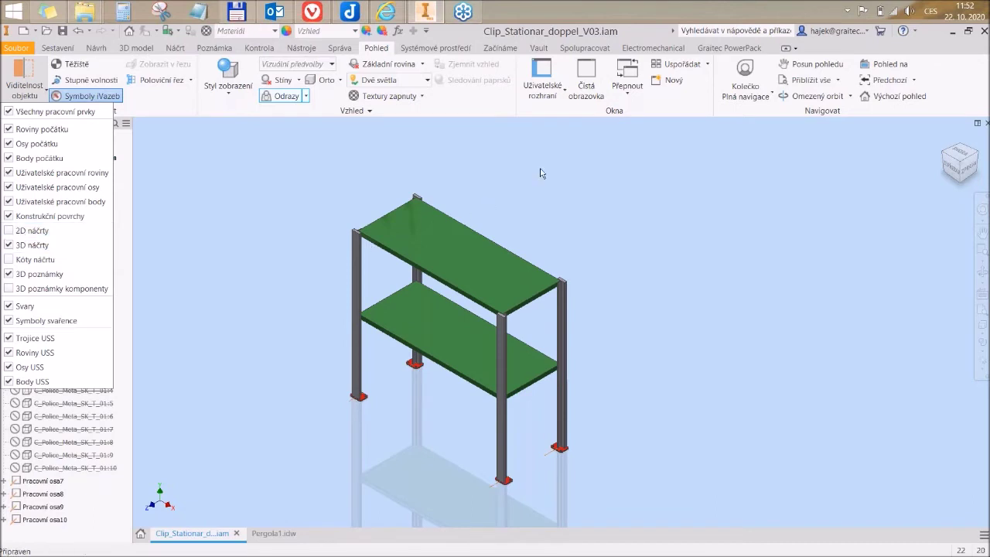
pyautogui.click(243, 199)
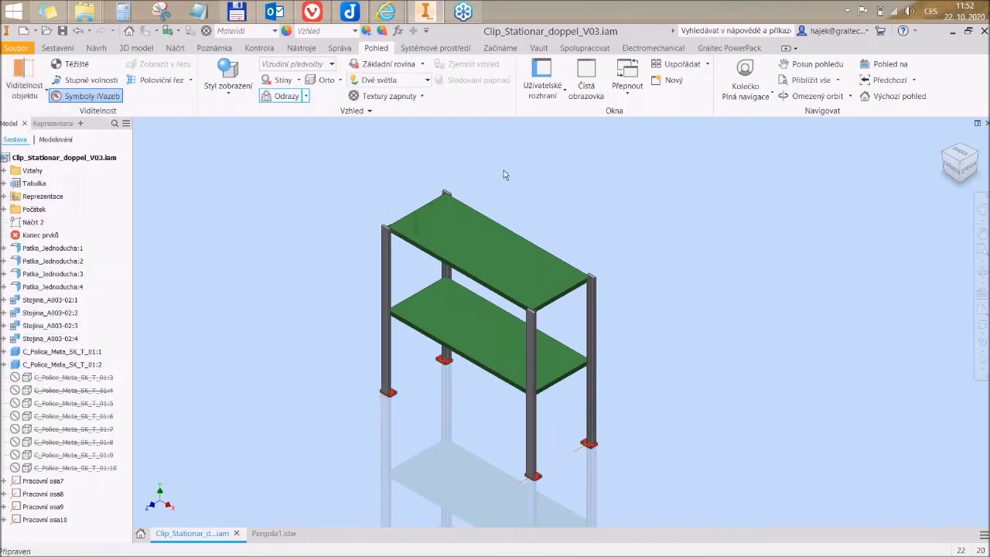
# In the assembly's object visibility, turn off Osy USS, Osy počátku, Roviny počátku and all work features (Všechny pracovní prvky)
pyautogui.scroll(-10, 392, 381)
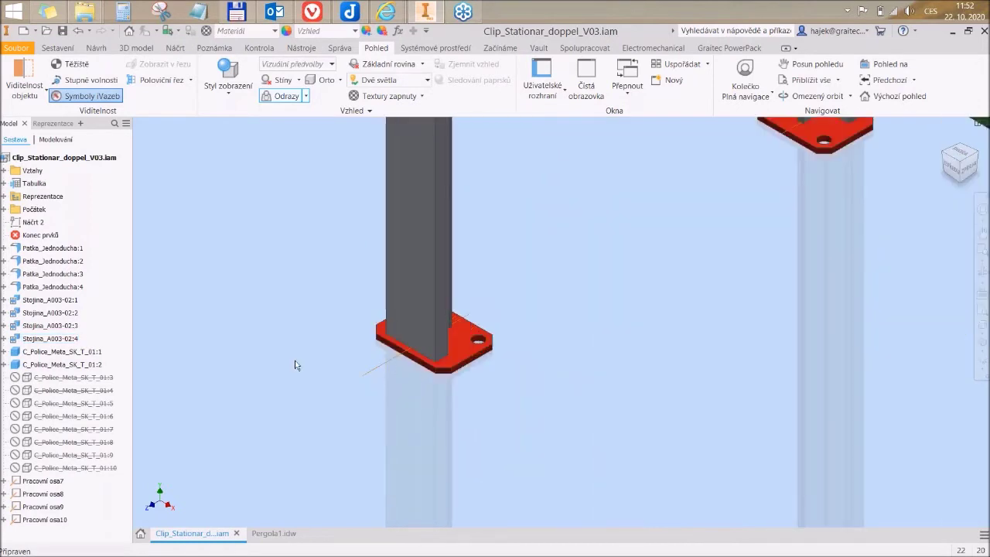
pyautogui.click(31, 98)
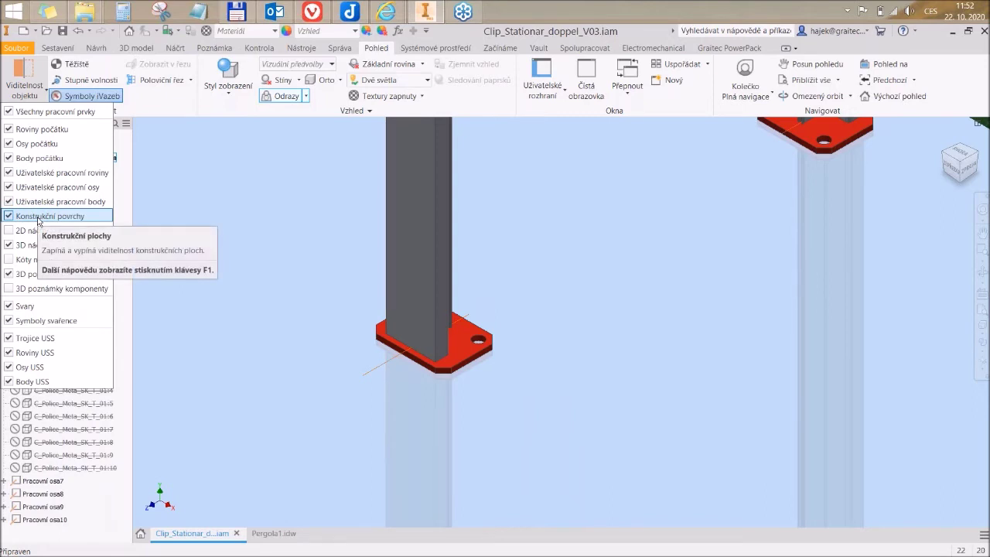
pyautogui.click(9, 367)
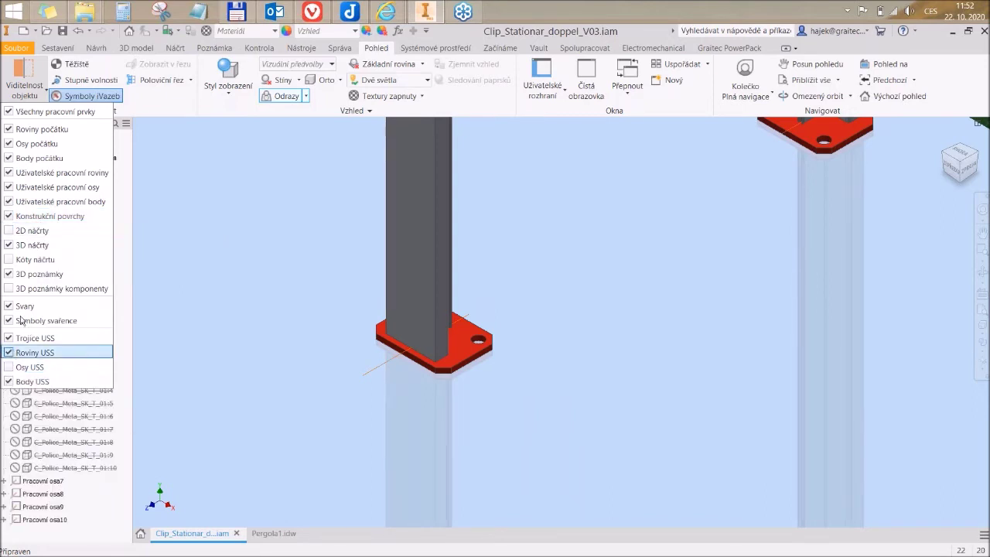
pyautogui.click(10, 144)
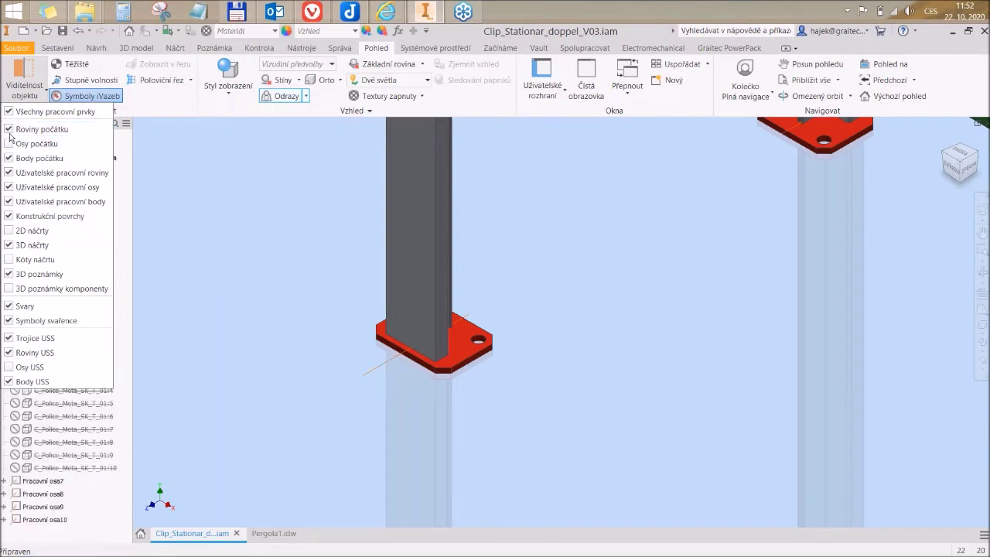
pyautogui.click(9, 129)
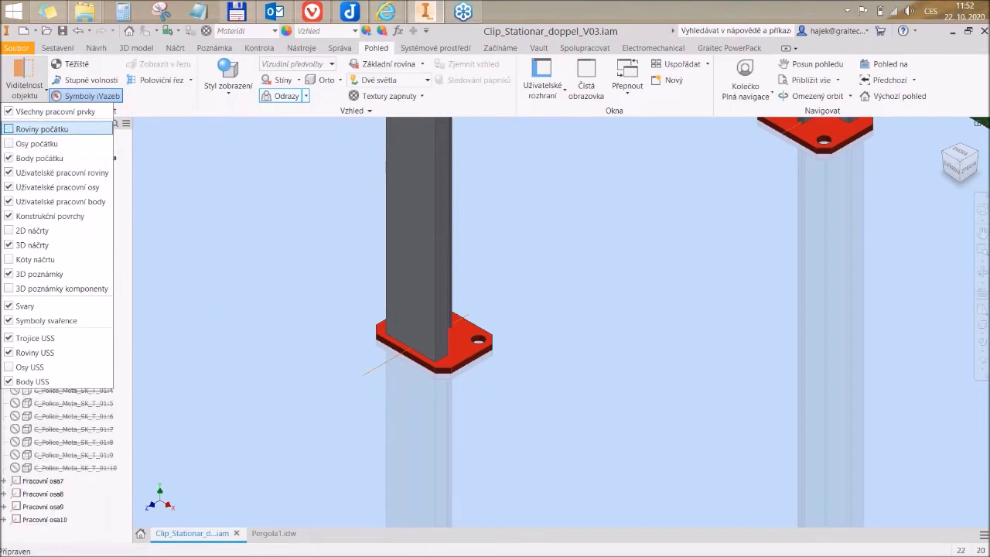
pyautogui.click(9, 113)
pyautogui.click(204, 276)
pyautogui.scroll(-8, 282, 326)
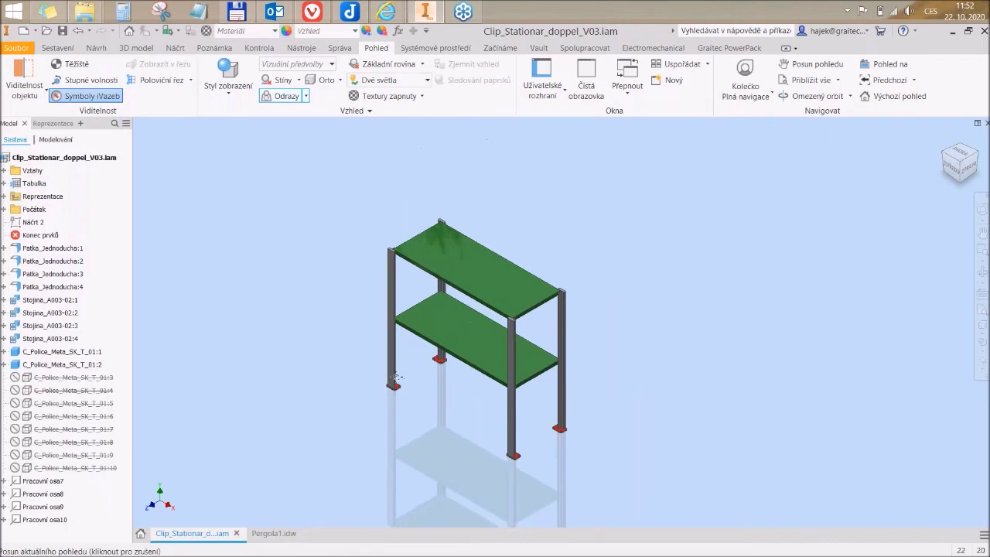
# Publish the assembly as a 3D PDF, overwriting Clip_Stationar_doppel_V03.pdf, and show the model tree in the published file
pyautogui.click(216, 50)
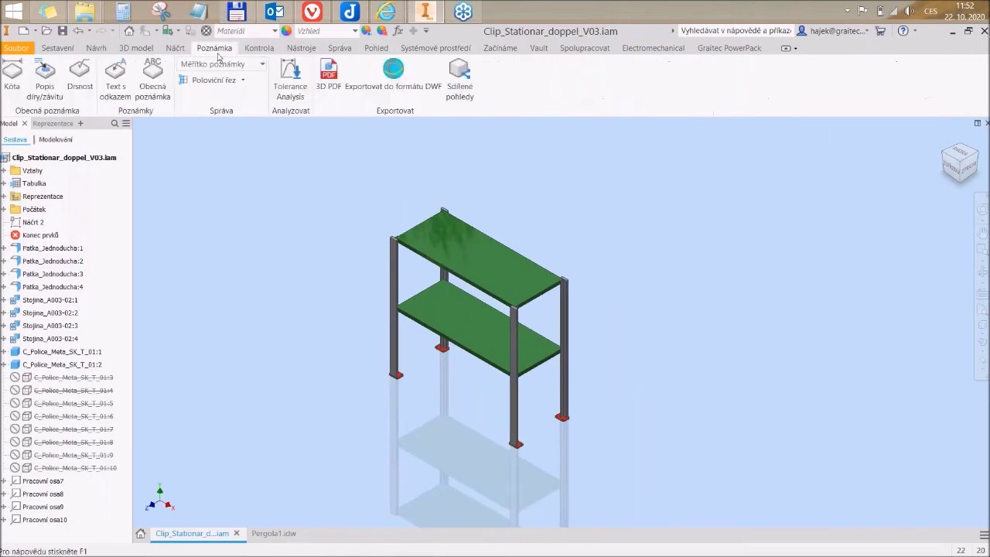
pyautogui.click(328, 77)
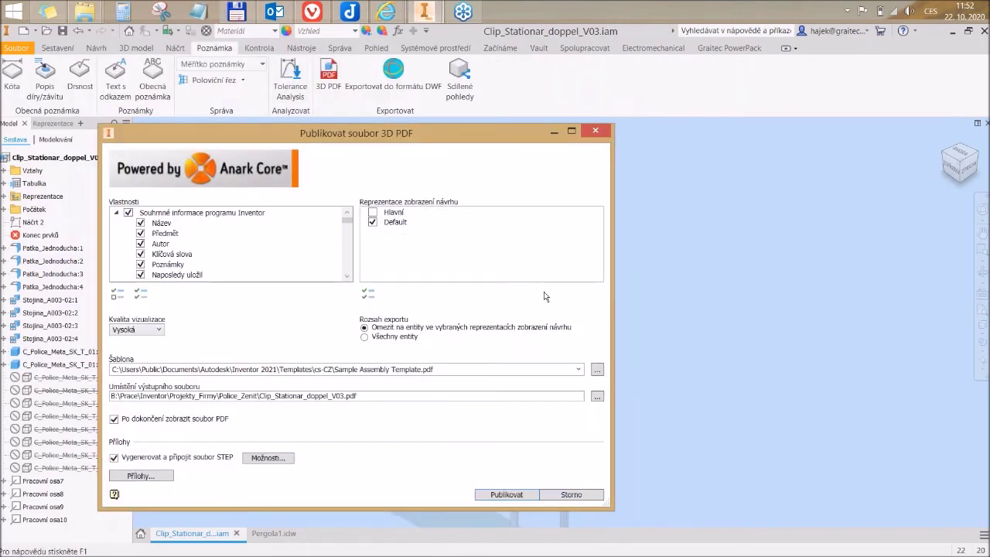
pyautogui.click(505, 494)
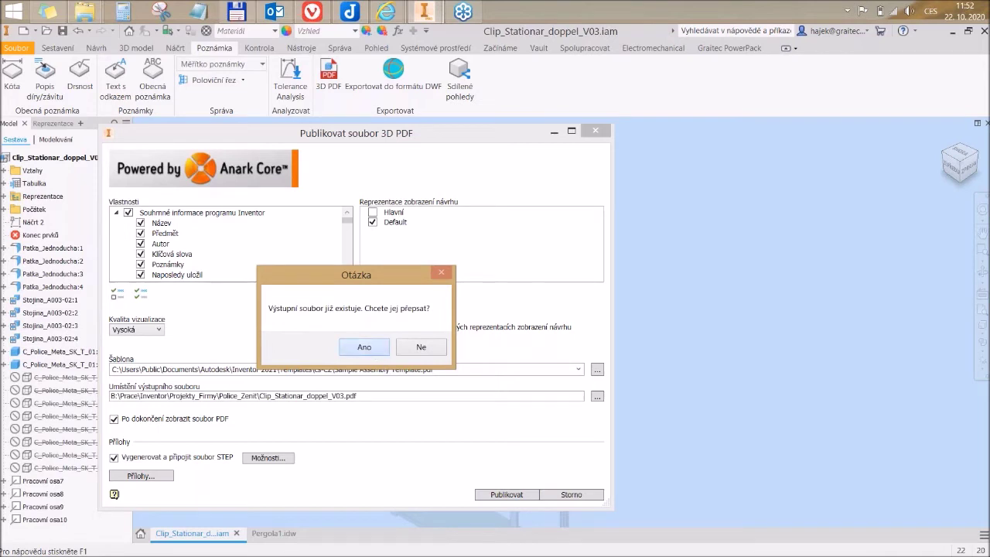
pyautogui.click(364, 347)
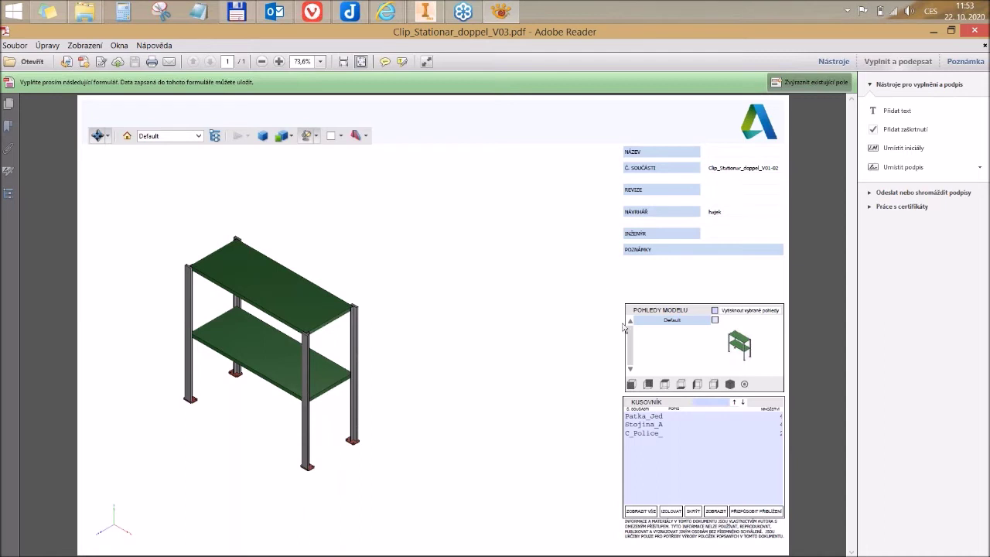
pyautogui.click(716, 321)
pyautogui.click(9, 194)
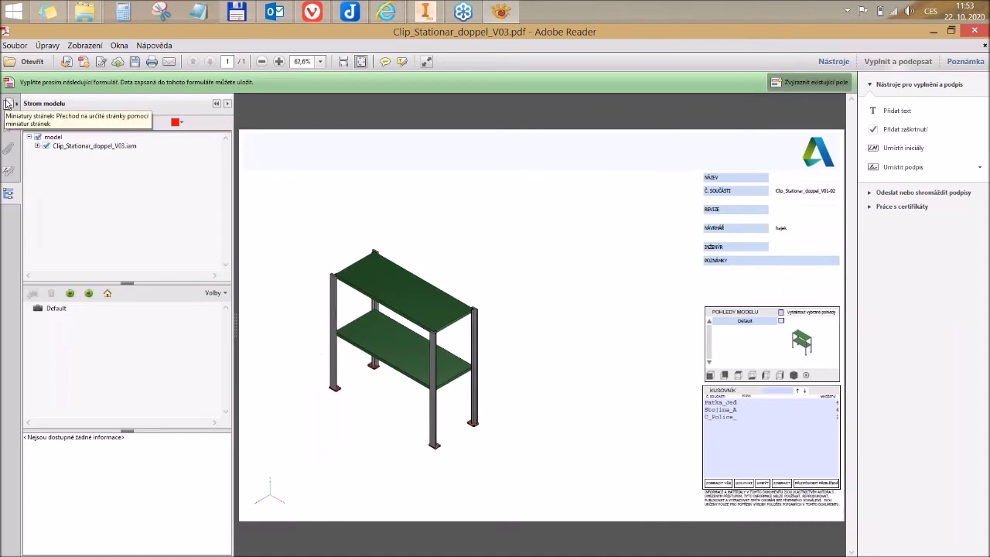
# Switch back to Inventor and add the iVlastnosti command to the quick-access commands
pyautogui.click(426, 14)
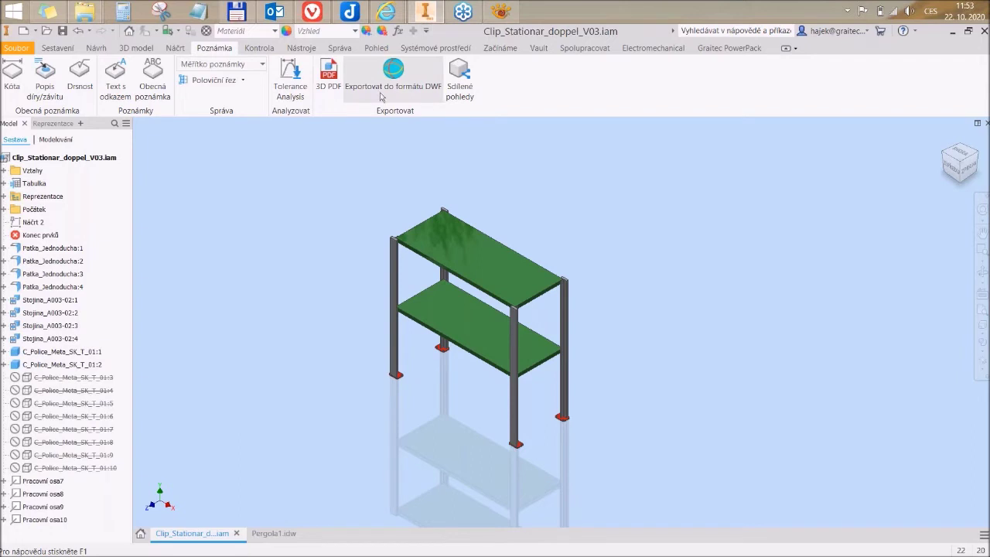
pyautogui.click(427, 31)
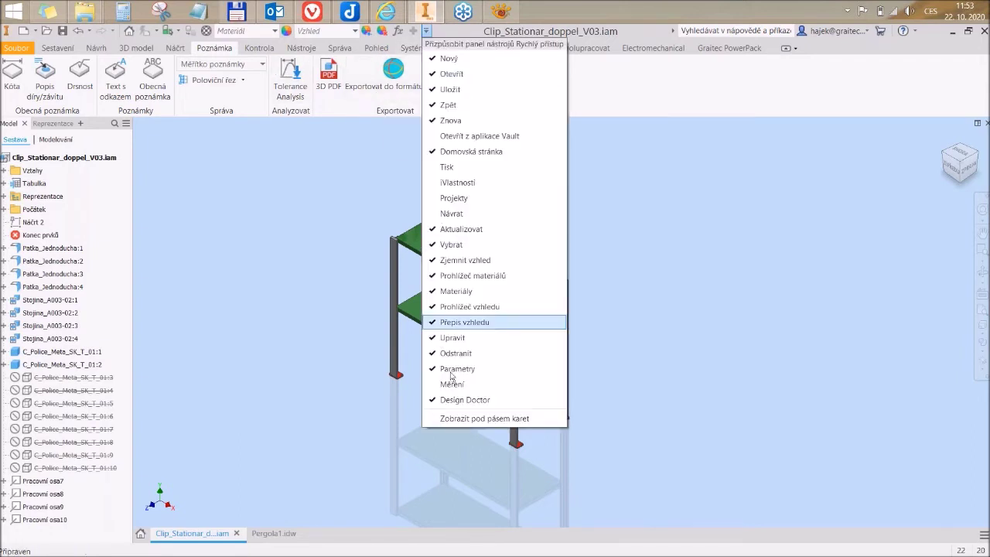
pyautogui.click(445, 183)
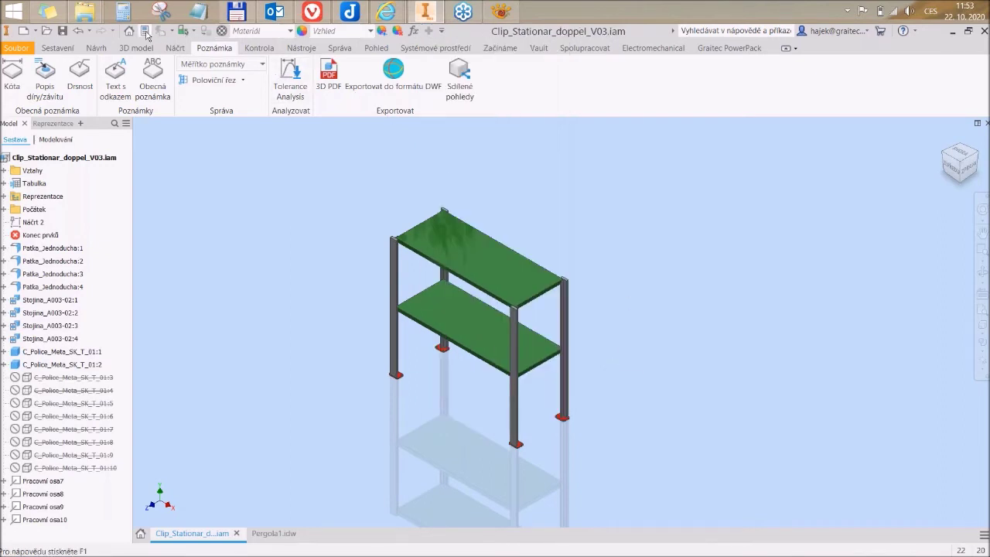
# Examine the assembly's physical (Fyzikální) and custom (Uživatelské) iProperties and close them
pyautogui.click(205, 30)
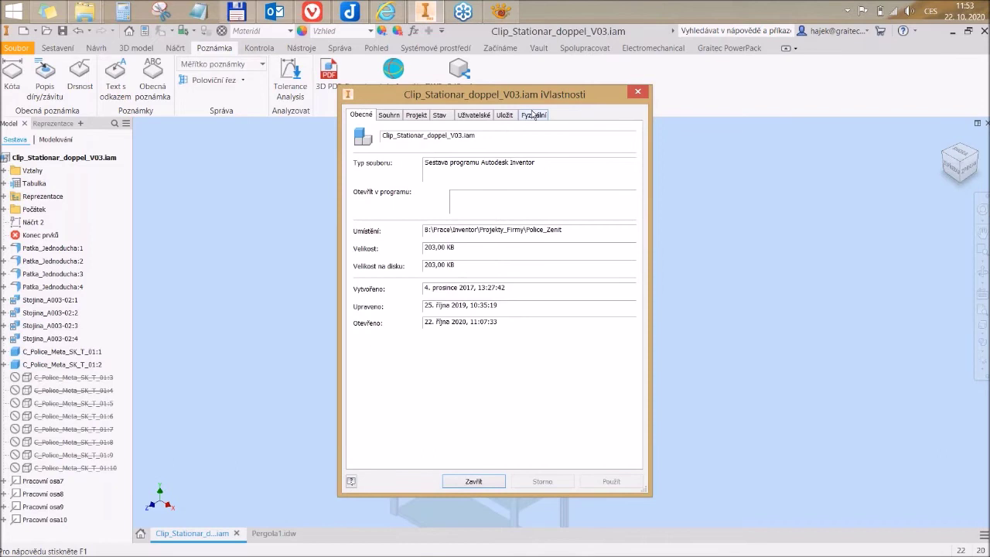
pyautogui.click(521, 114)
pyautogui.click(470, 115)
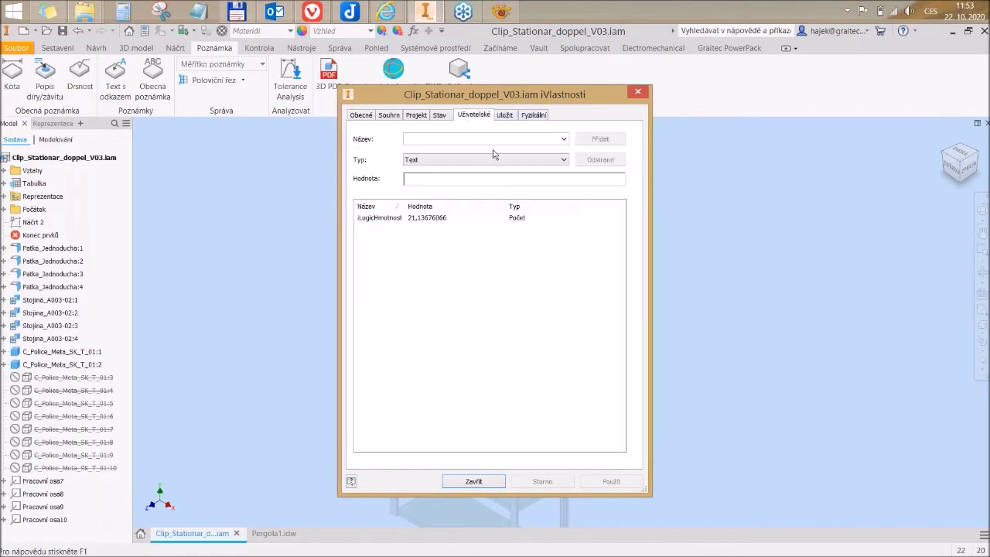
pyautogui.click(630, 97)
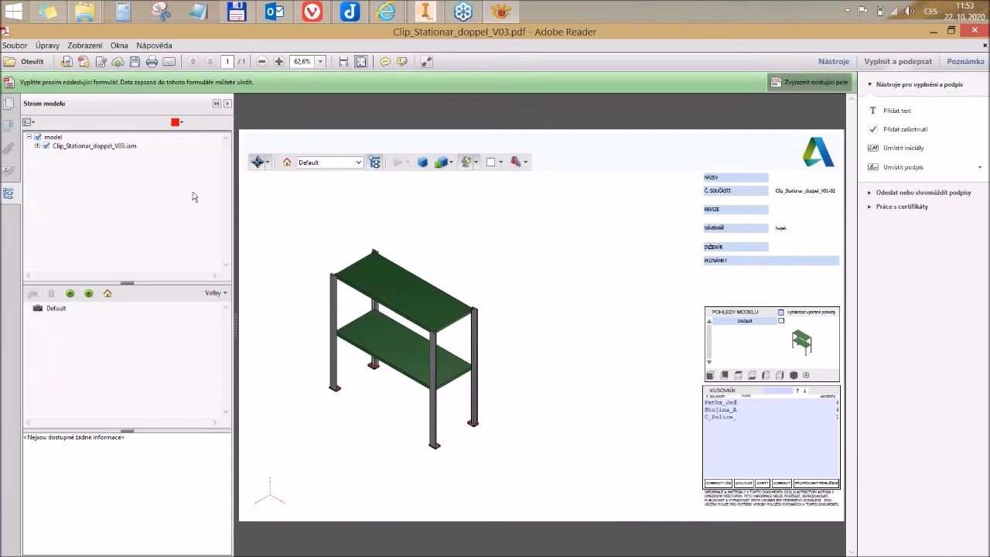
# Inspect the components of Clip_Stationar_doppel_V03.iam and the view options in the 3D PDF's model tree, and close the PDF without saving
pyautogui.click(38, 145)
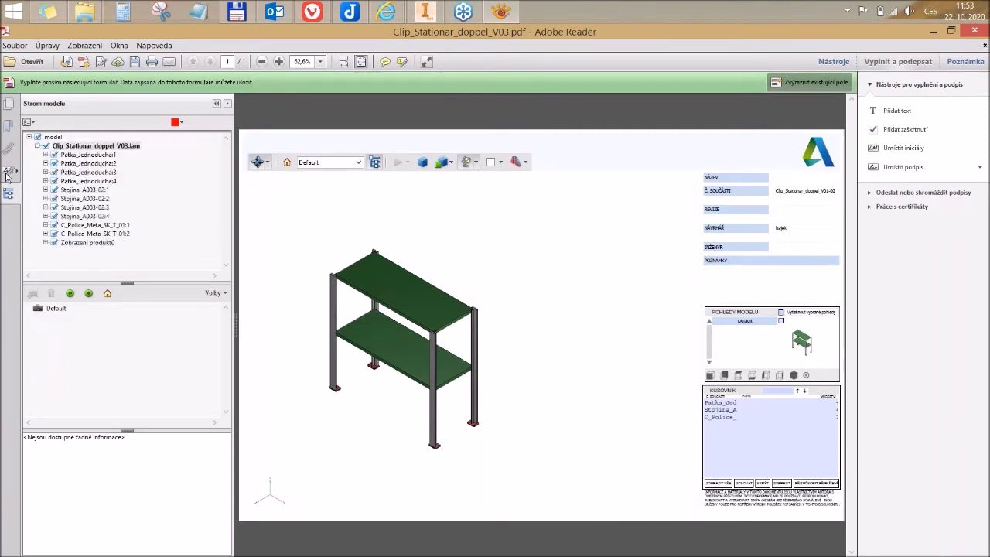
pyautogui.click(225, 294)
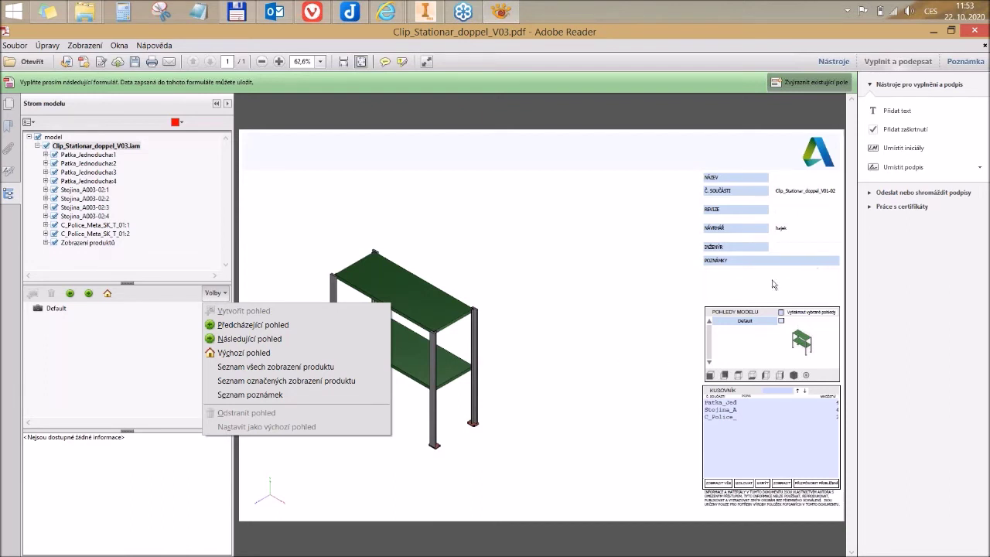
pyautogui.click(165, 509)
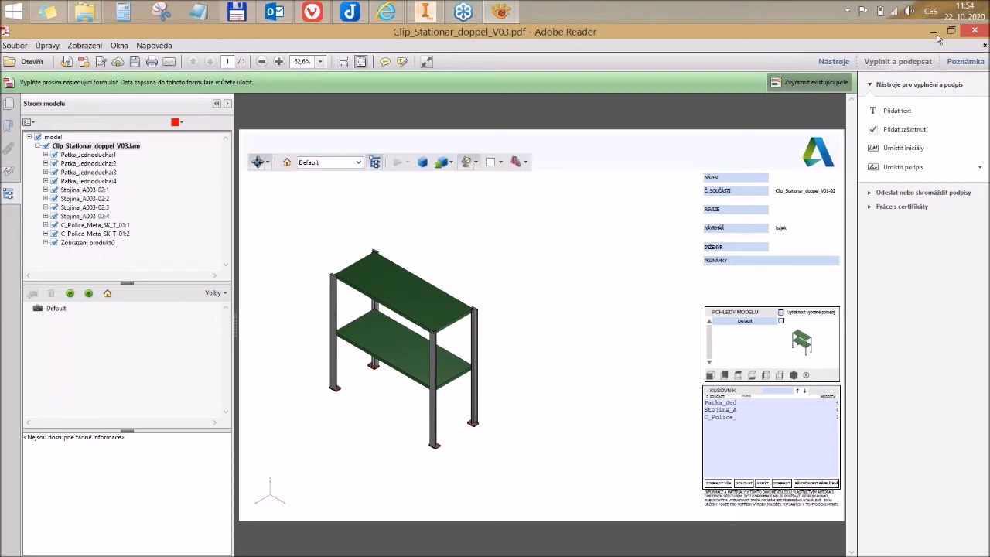
pyautogui.click(975, 33)
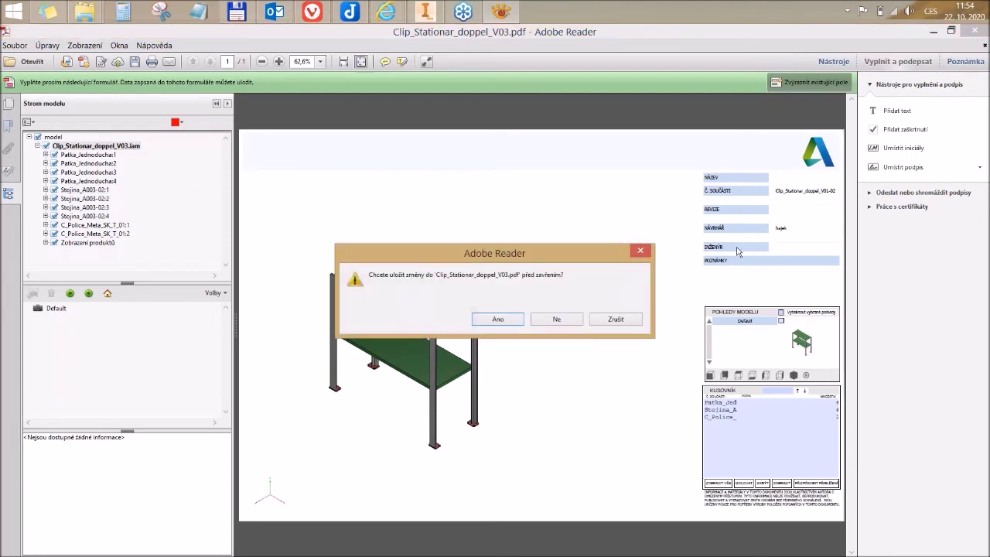
pyautogui.click(561, 319)
# Publish the assembly as a 3D PDF again using the Blank.pdf template, overwriting the existing Clip_Stationar_doppel_V03.pdf
pyautogui.click(328, 75)
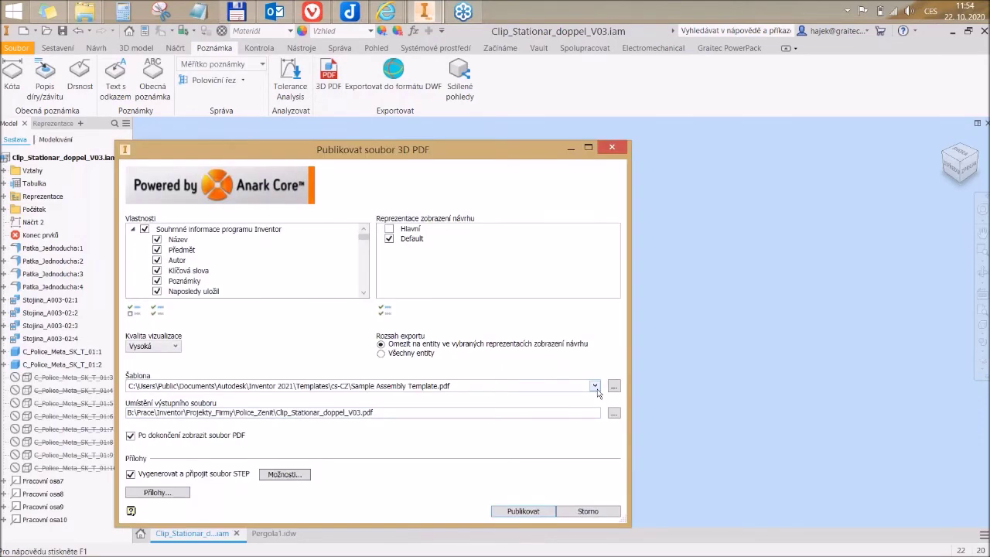
pyautogui.click(596, 387)
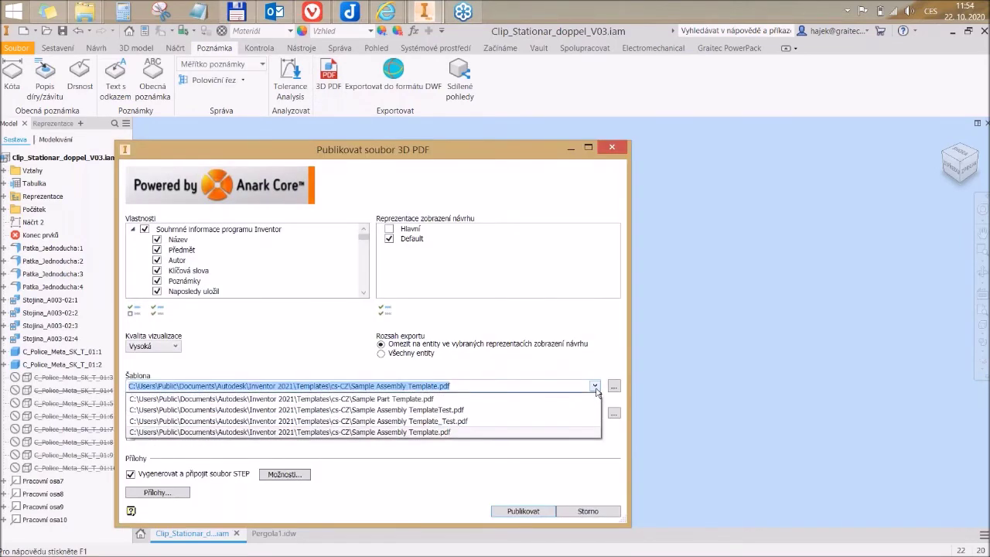
pyautogui.click(442, 399)
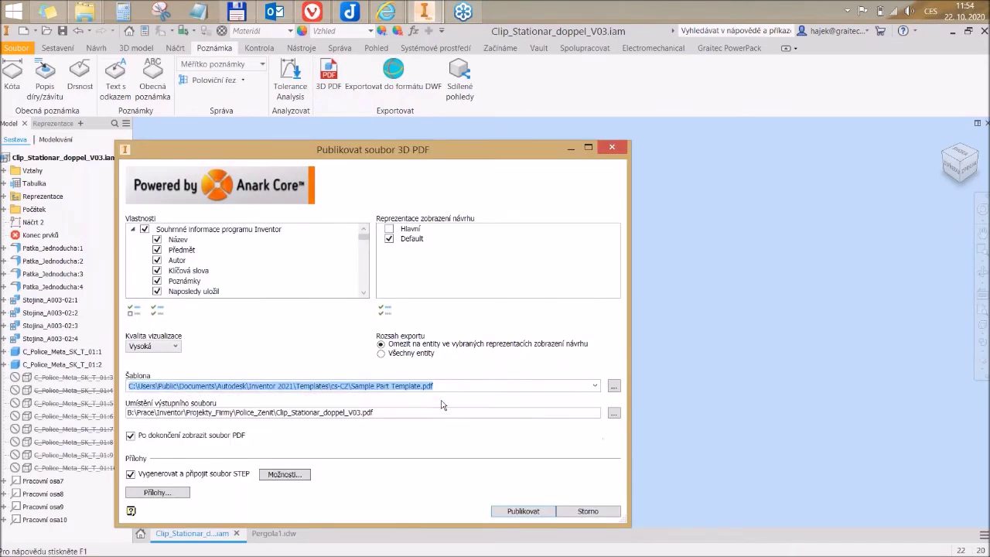
pyautogui.click(613, 387)
pyautogui.click(321, 316)
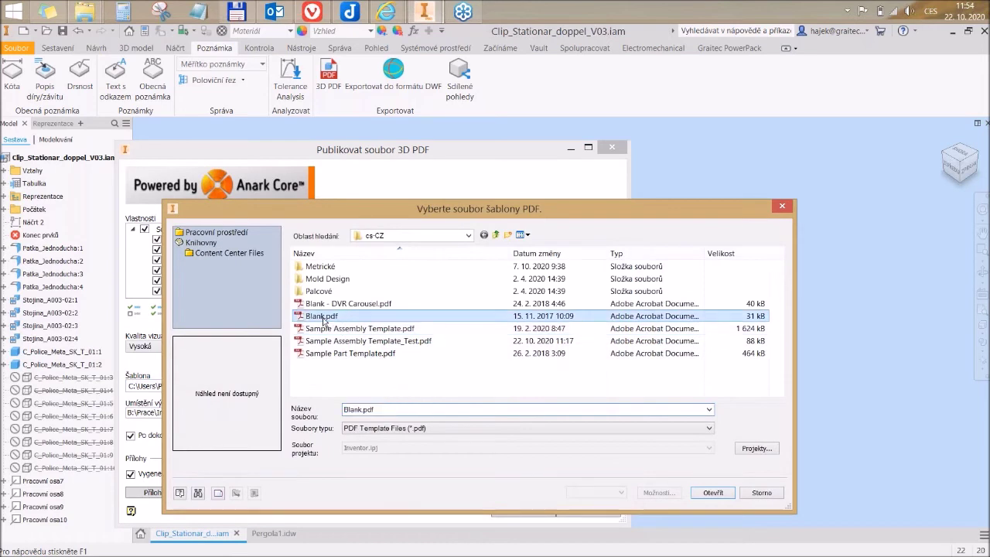
pyautogui.click(713, 493)
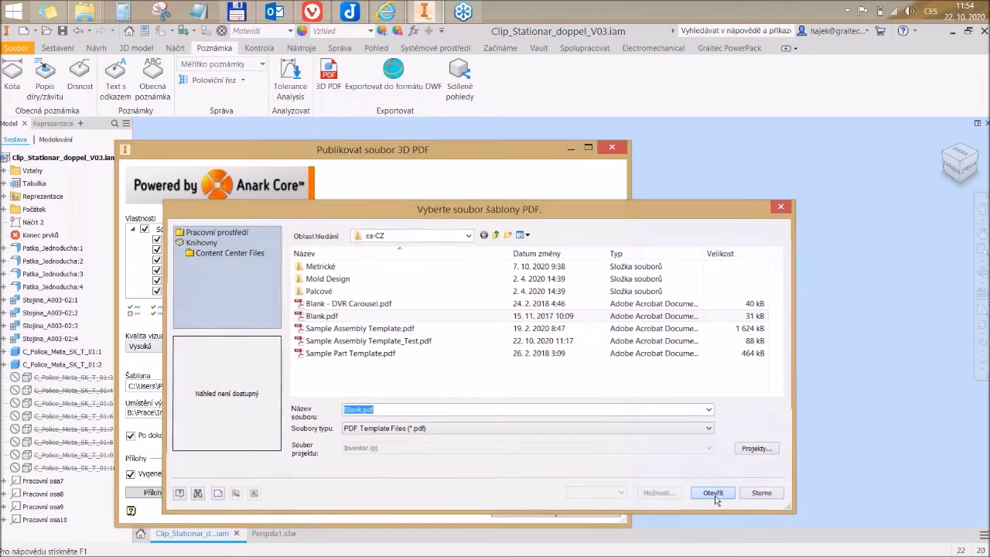
pyautogui.click(531, 512)
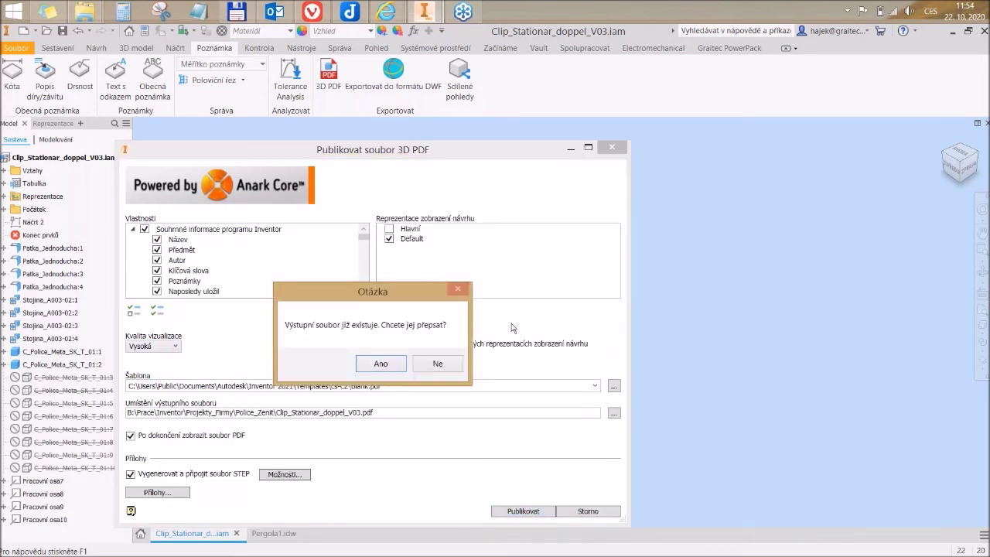
pyautogui.click(383, 363)
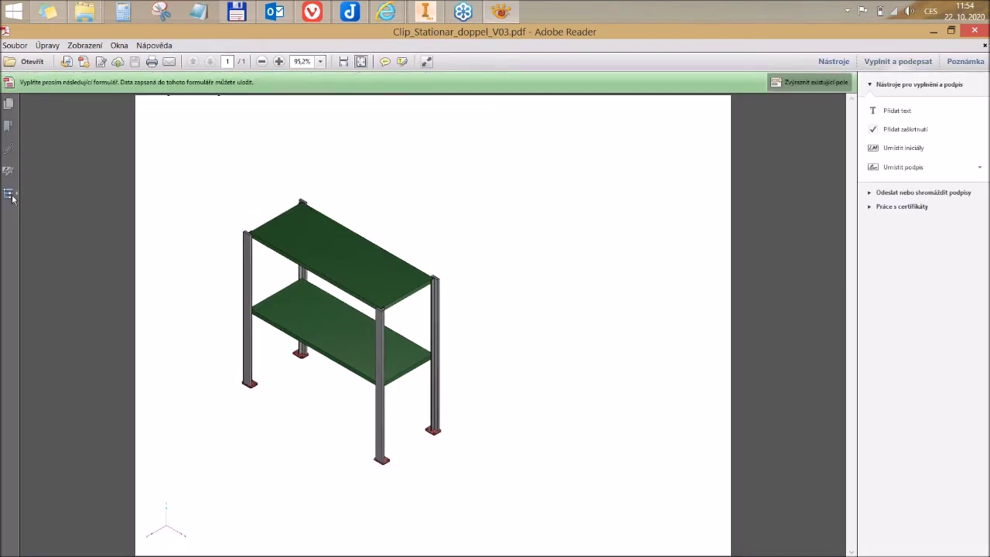
pyautogui.moveTo(550, 268)
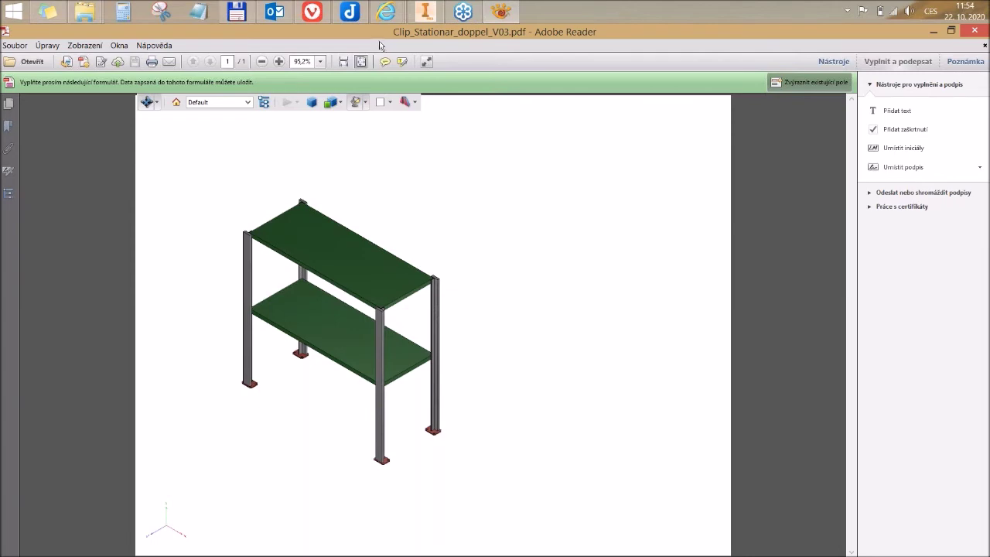
# Switch to the browser and read the "To Export a Model to 3D PDF" help article, especially the section on creating custom 3D PDF templates
pyautogui.click(317, 14)
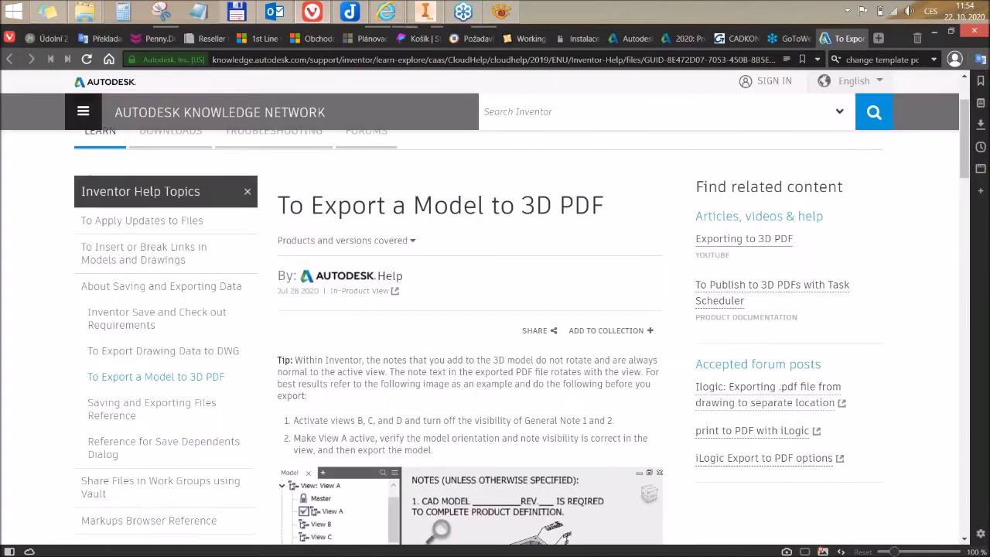
pyautogui.scroll(-2, 957, 226)
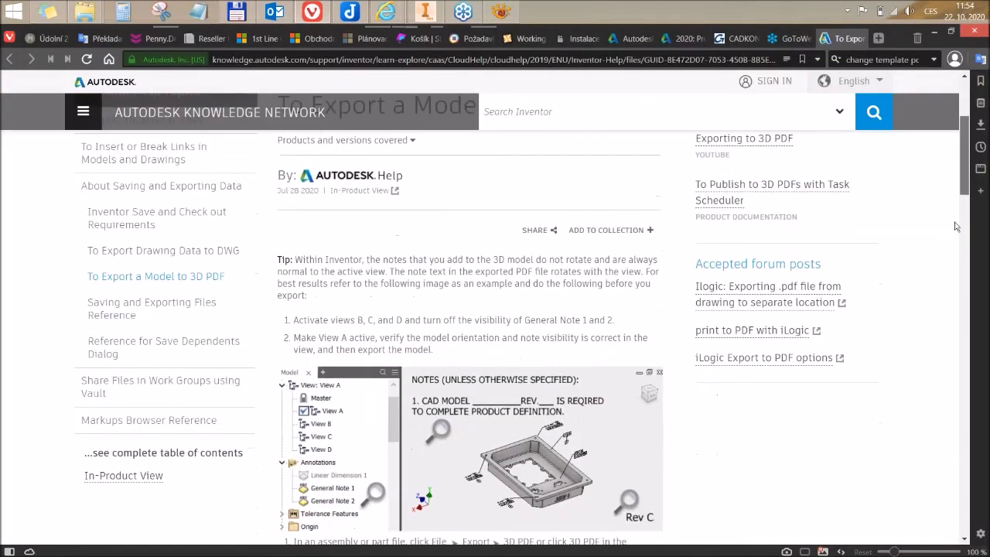
pyautogui.scroll(-12, 957, 225)
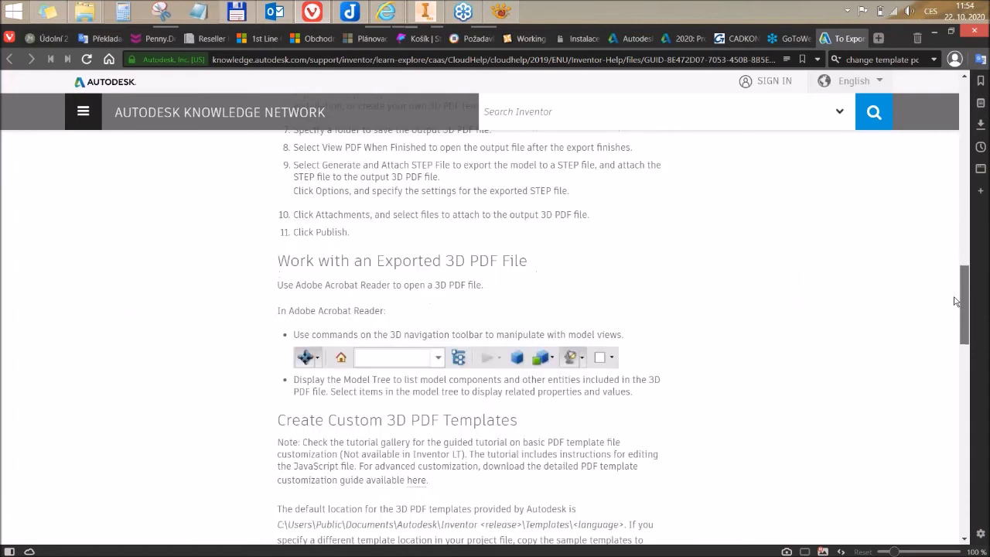
pyautogui.scroll(-5, 957, 302)
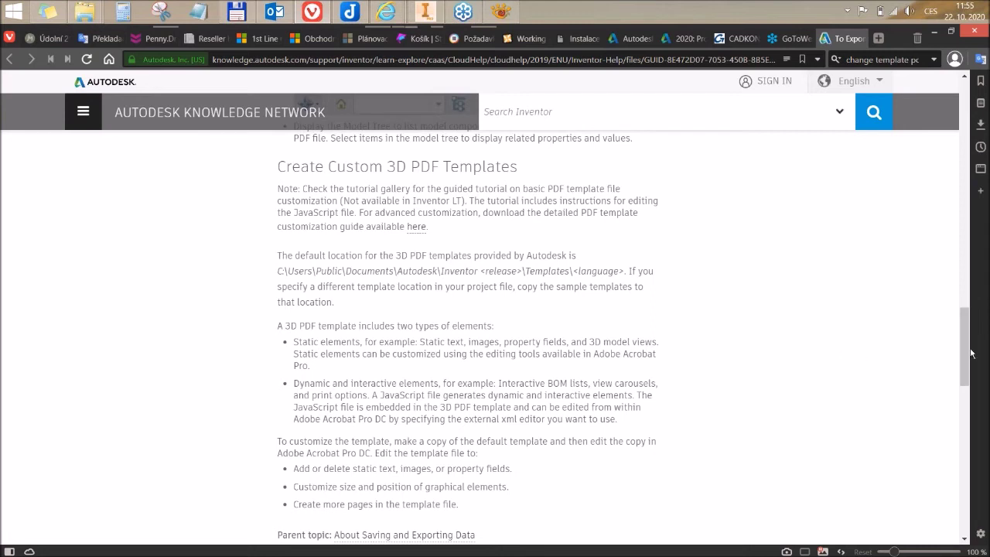
pyautogui.scroll(-1, 963, 344)
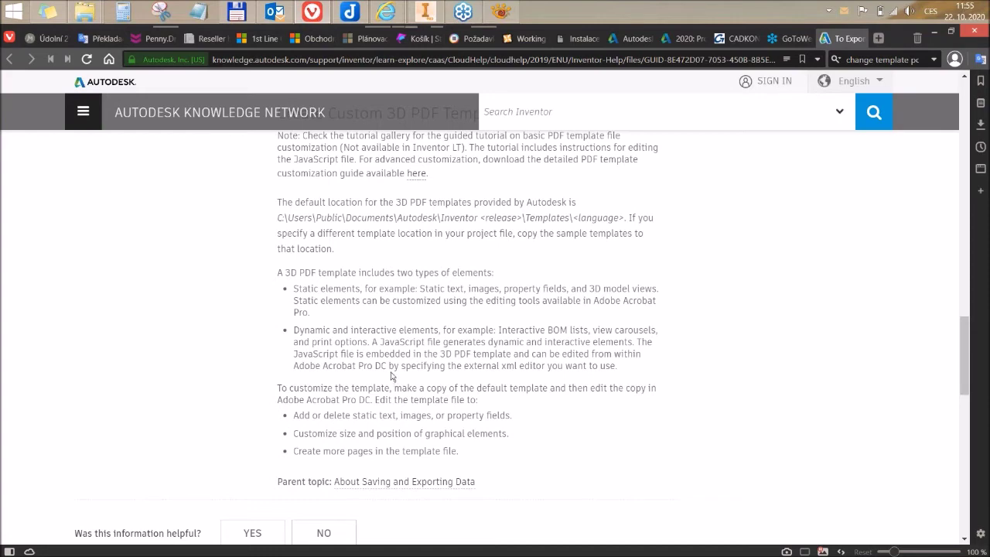
pyautogui.scroll(2, 390, 376)
pyautogui.scroll(-2, 391, 376)
pyautogui.scroll(5, 492, 378)
pyautogui.scroll(10, 547, 447)
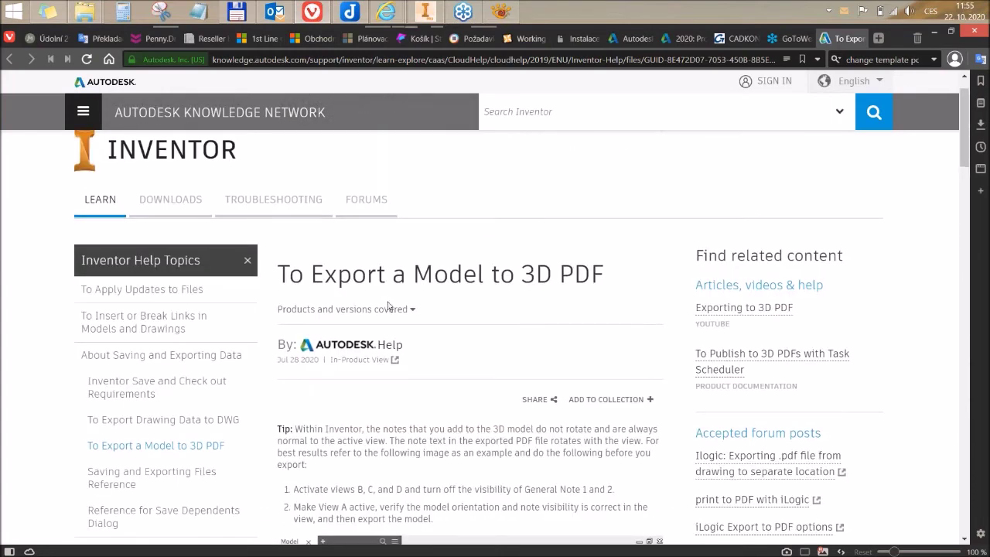
# Review the 3D PDF export help article down to the section on creating custom templates, including their default location and editable elements
pyautogui.scroll(1, 388, 306)
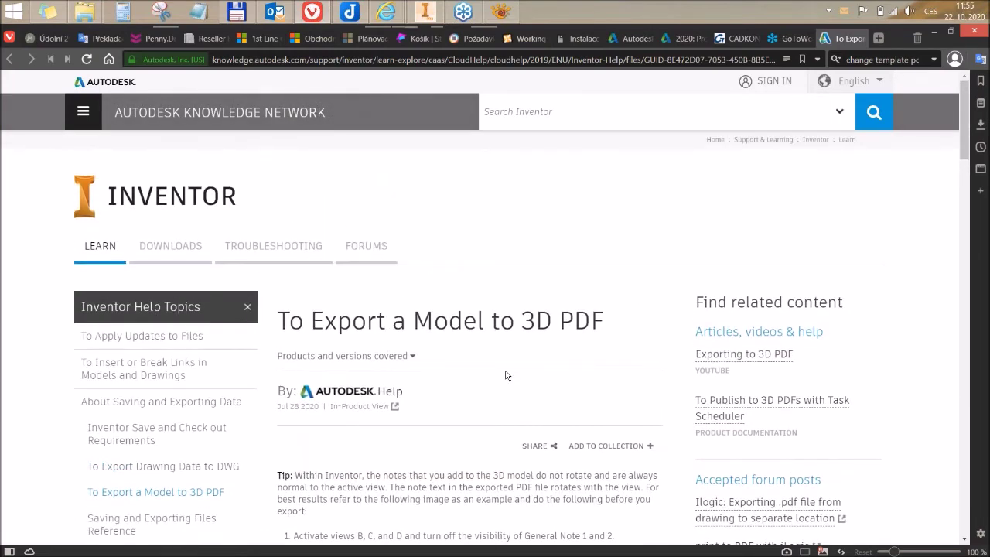
pyautogui.scroll(-2, 507, 376)
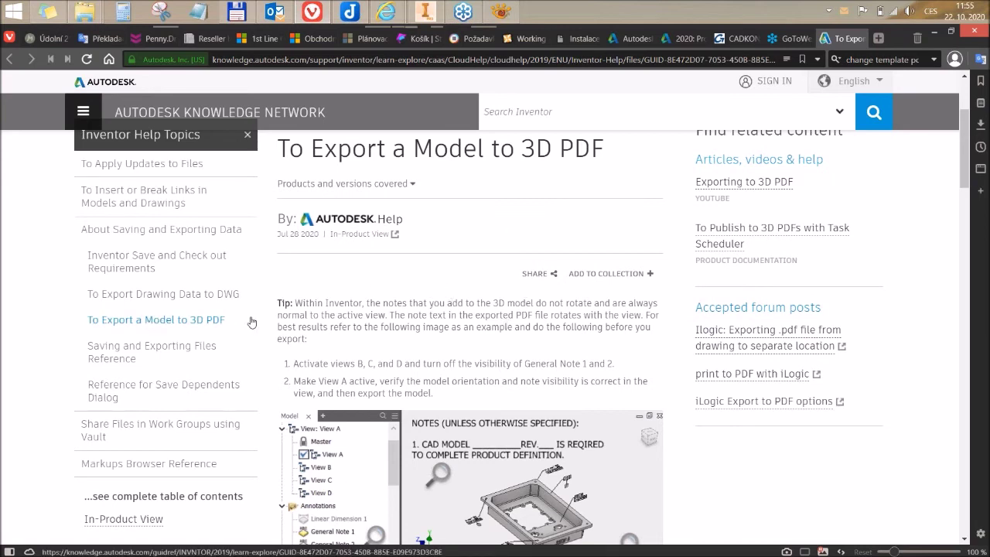
pyautogui.scroll(-15, 424, 326)
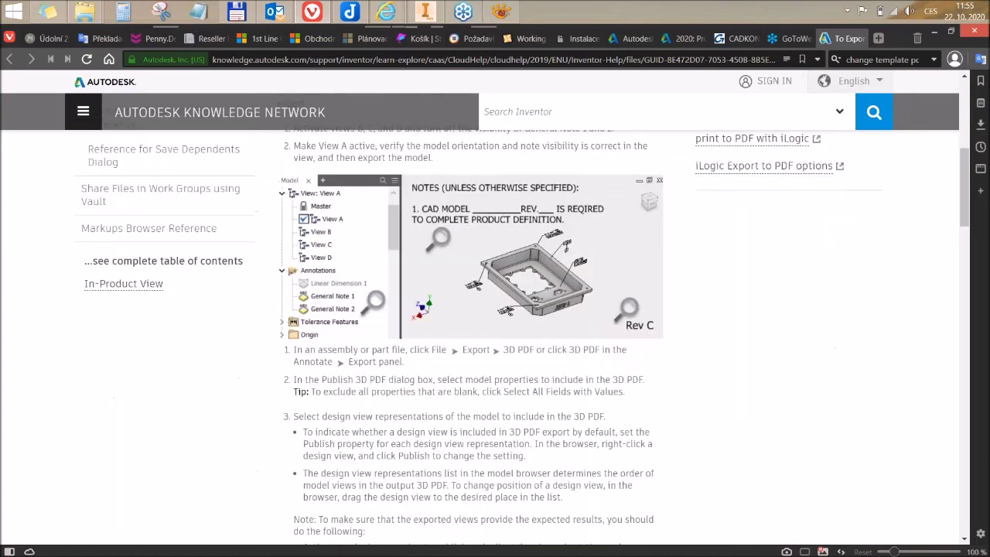
pyautogui.scroll(2, 424, 326)
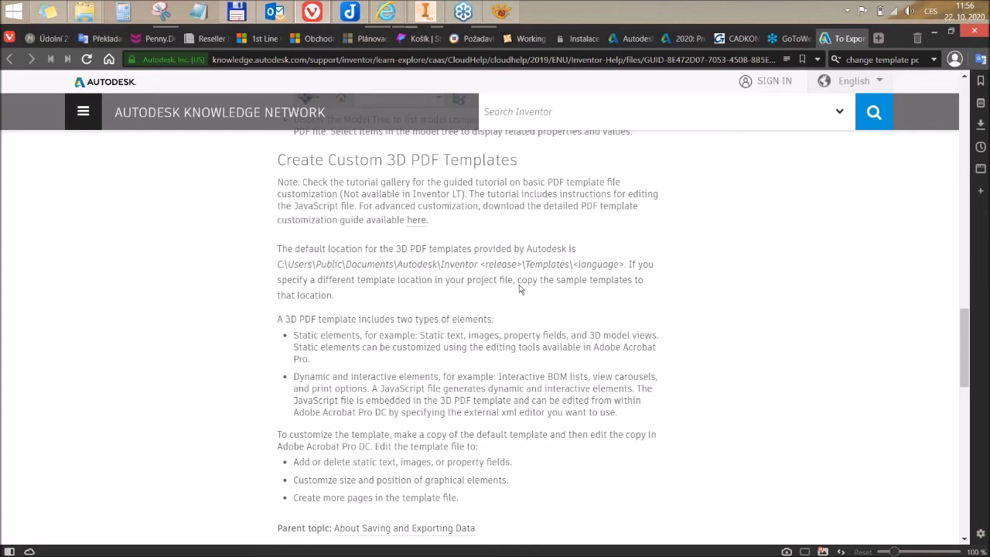
# Switch to Clip_Stationar_doppel_V03.pdf in Adobe Reader, inspect the shelving alongside its model tree using the pan tool, and close the PDF
pyautogui.click(430, 13)
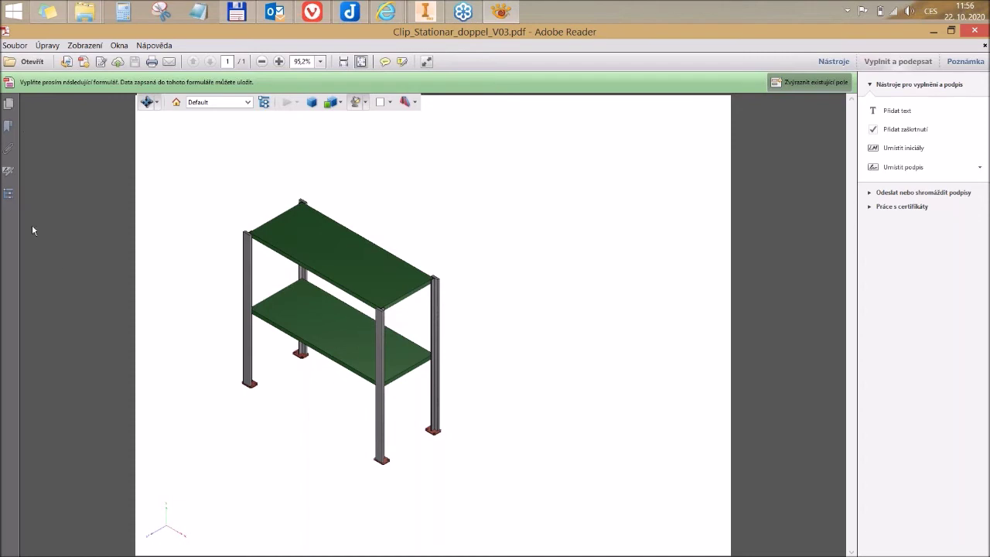
pyautogui.click(9, 194)
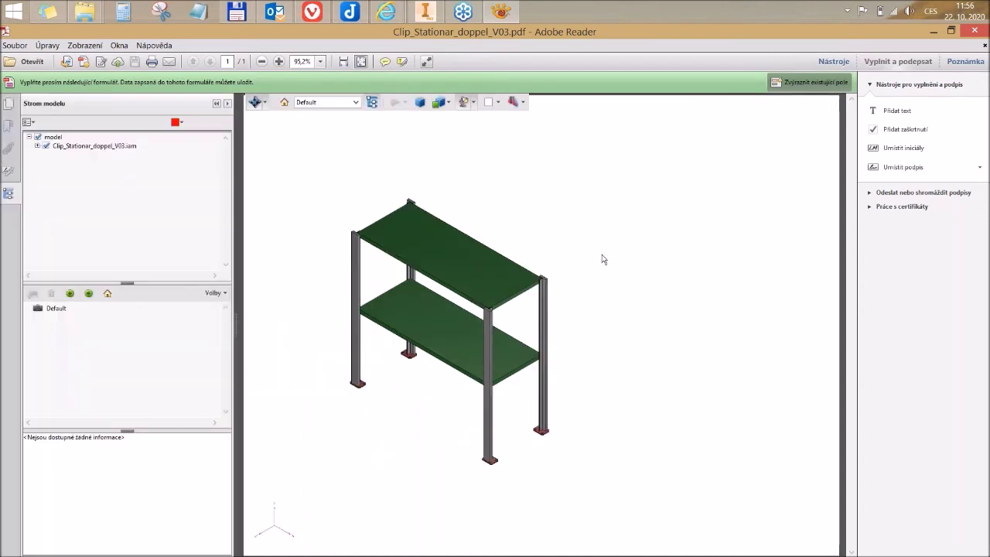
pyautogui.click(264, 104)
pyautogui.click(280, 130)
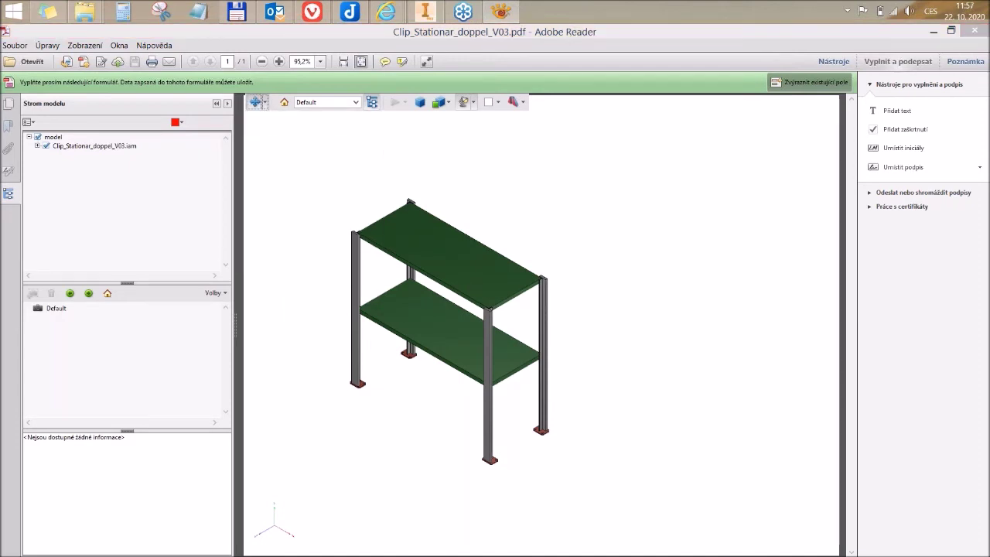
pyautogui.moveTo(458, 302); pyautogui.dragTo(557, 319)
pyautogui.scroll(2, 557, 318)
pyautogui.scroll(-2, 557, 318)
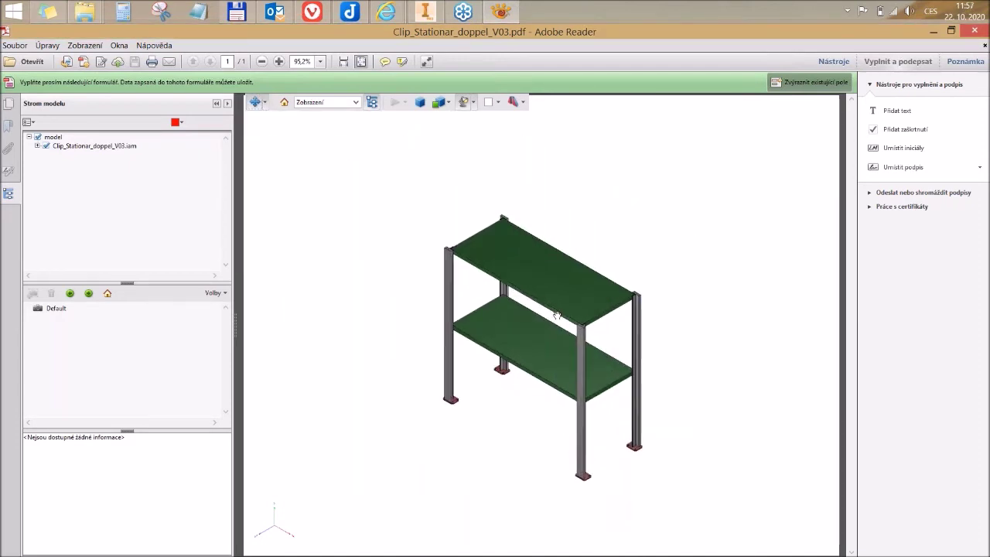
pyautogui.scroll(2, 557, 316)
pyautogui.scroll(-3, 557, 314)
pyautogui.moveTo(556, 314); pyautogui.dragTo(526, 303)
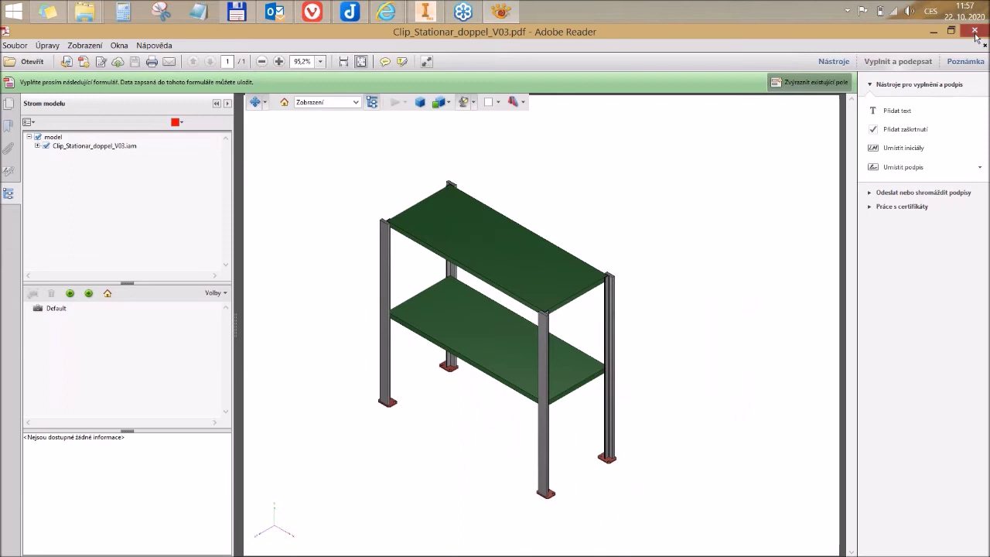
pyautogui.moveTo(441, 309); pyautogui.dragTo(469, 320)
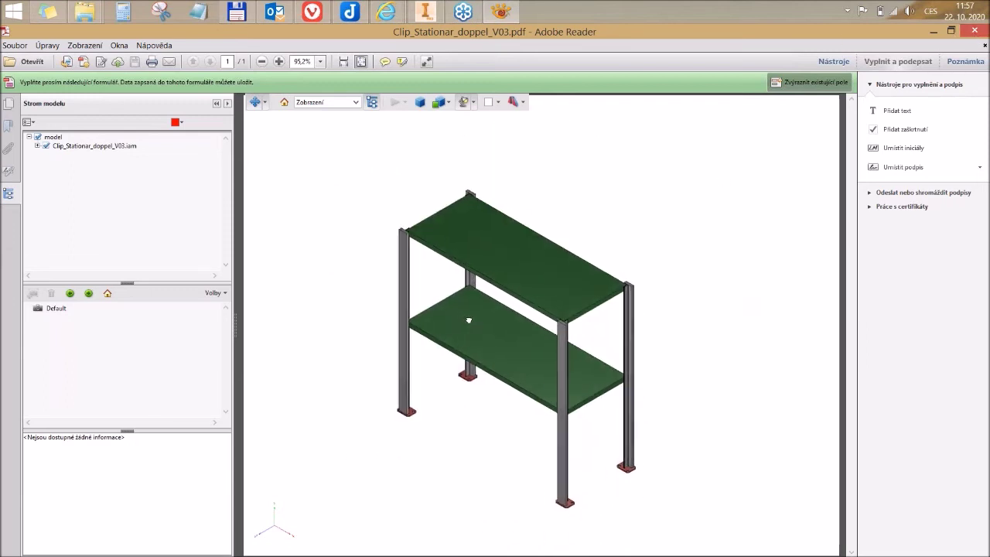
pyautogui.moveTo(581, 294); pyautogui.dragTo(609, 280)
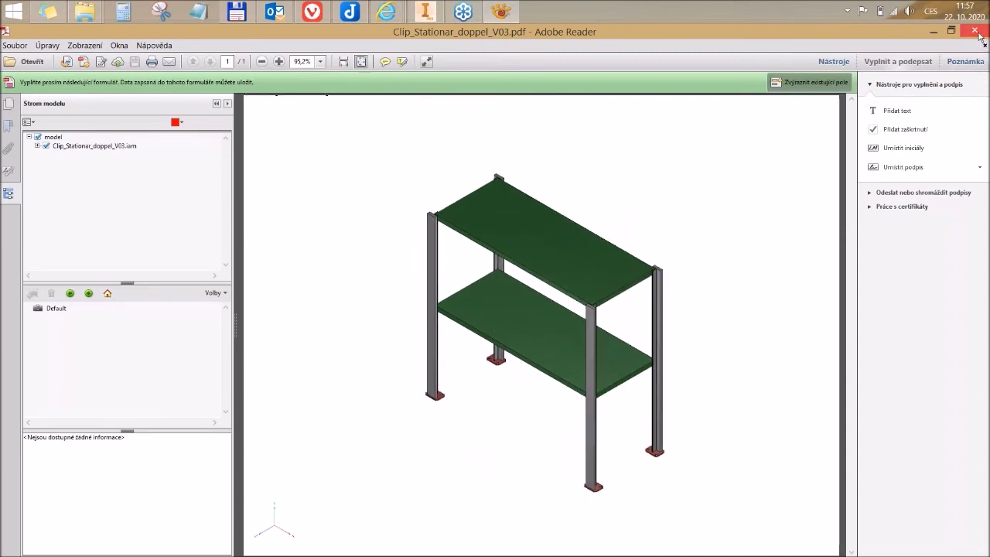
pyautogui.click(979, 35)
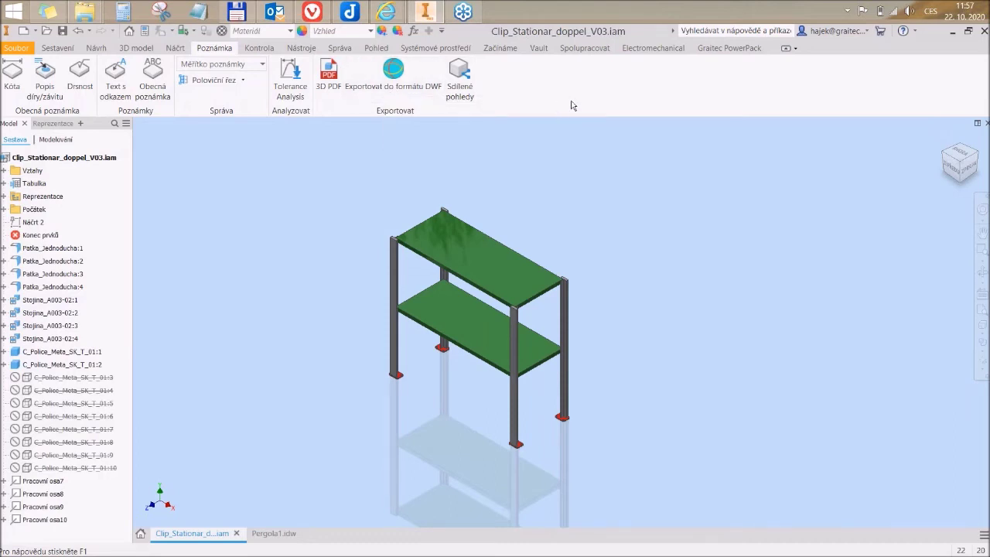
# Review the DWF export options for the assembly and close them without publishing
pyautogui.click(394, 74)
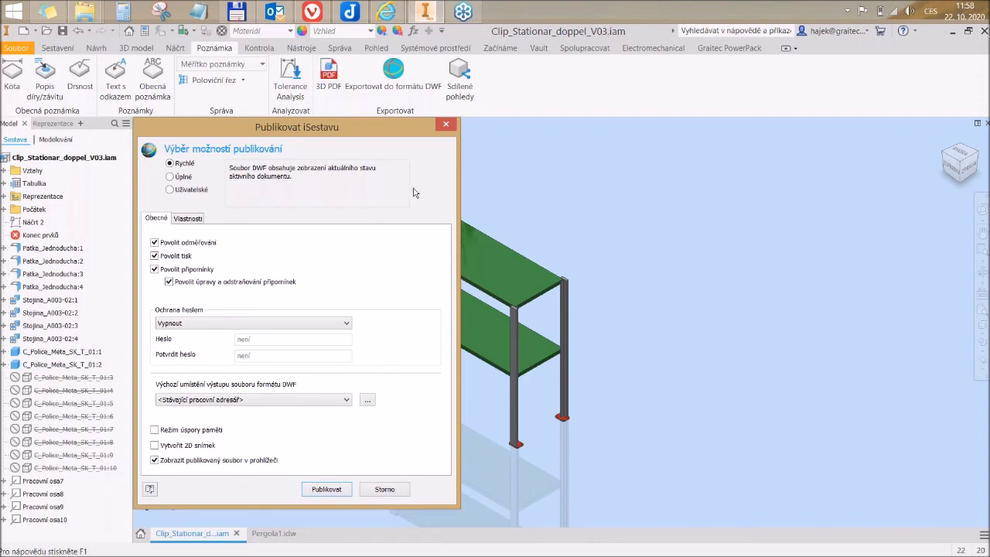
pyautogui.click(446, 124)
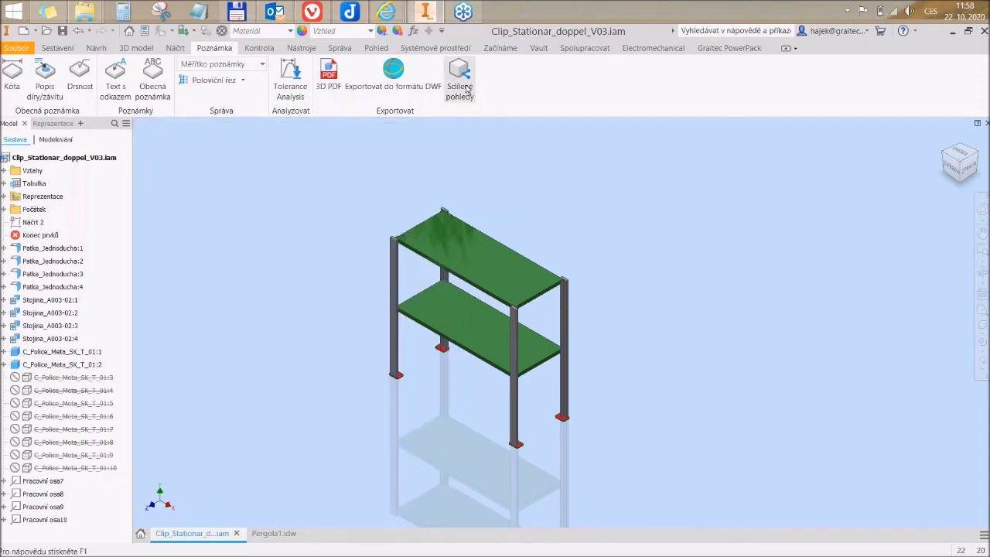
# Create a shared view named Clip_Stationar_doppel_V03 with component names and part properties hidden
pyautogui.click(464, 87)
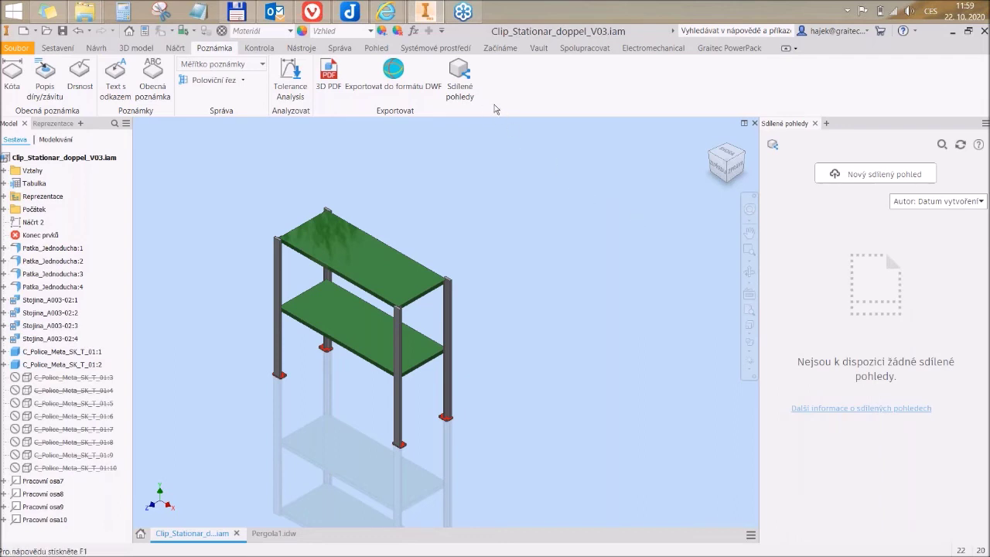
pyautogui.click(869, 177)
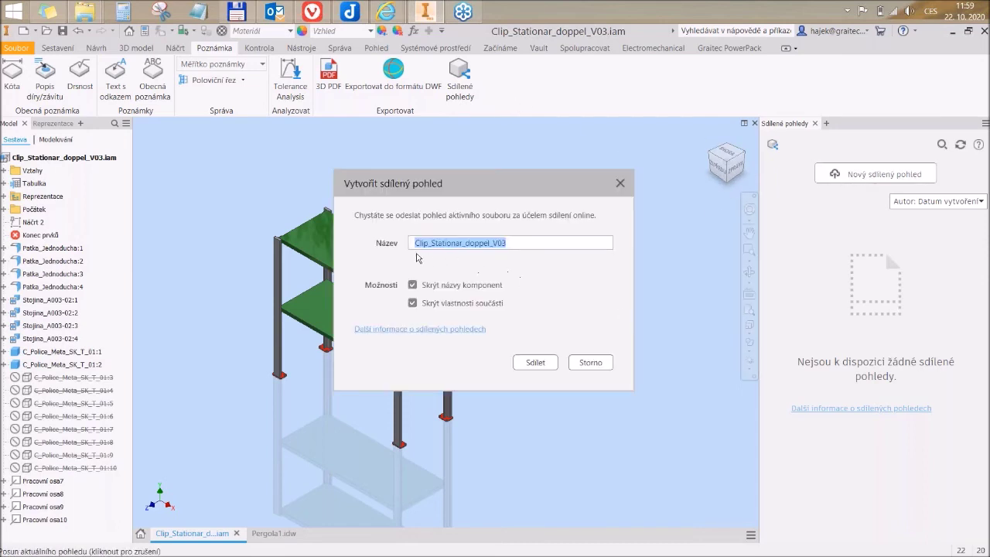
pyautogui.click(533, 365)
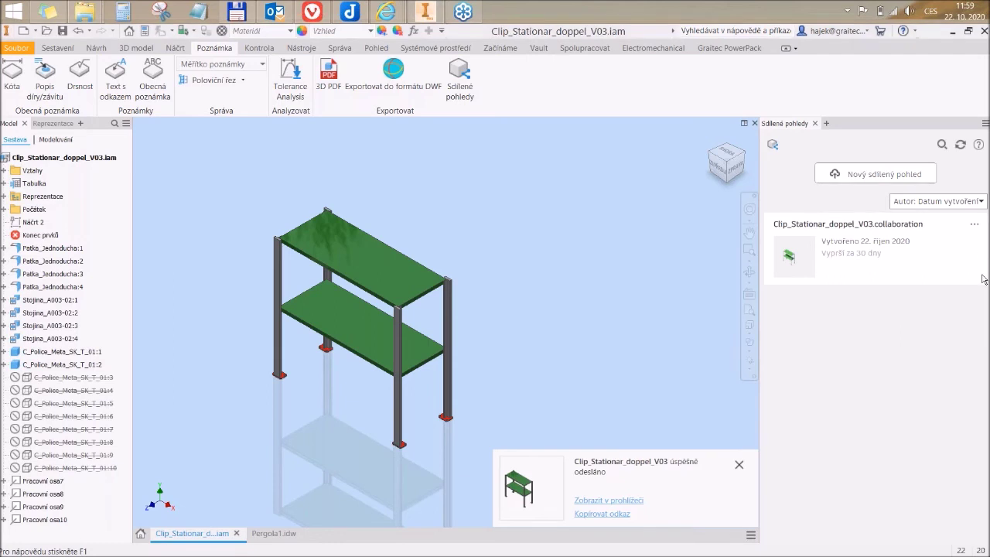
# Copy the link of the Clip_Stationar_doppel_V03 shared view and open the view in the browser
pyautogui.click(974, 224)
pyautogui.moveTo(869, 231); pyautogui.dragTo(935, 270)
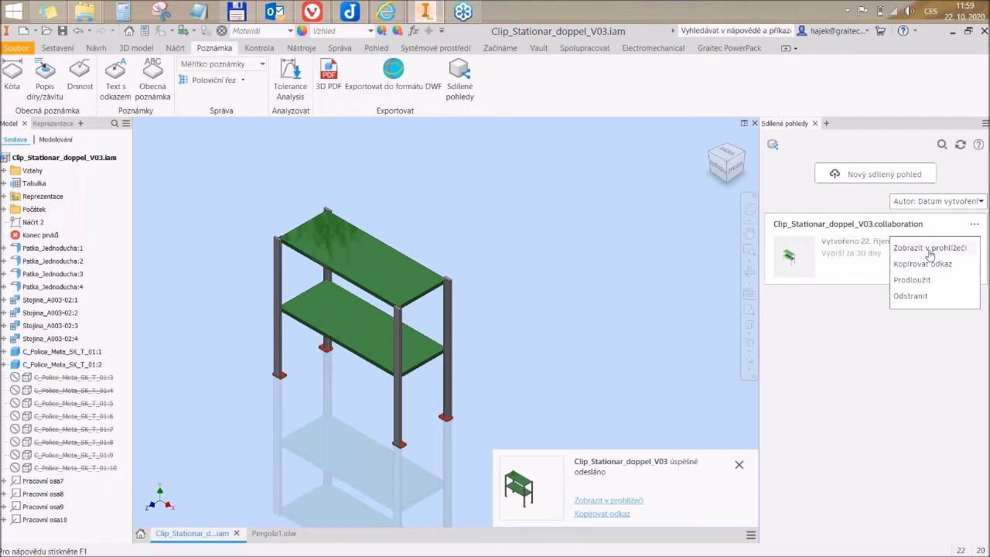
pyautogui.click(931, 265)
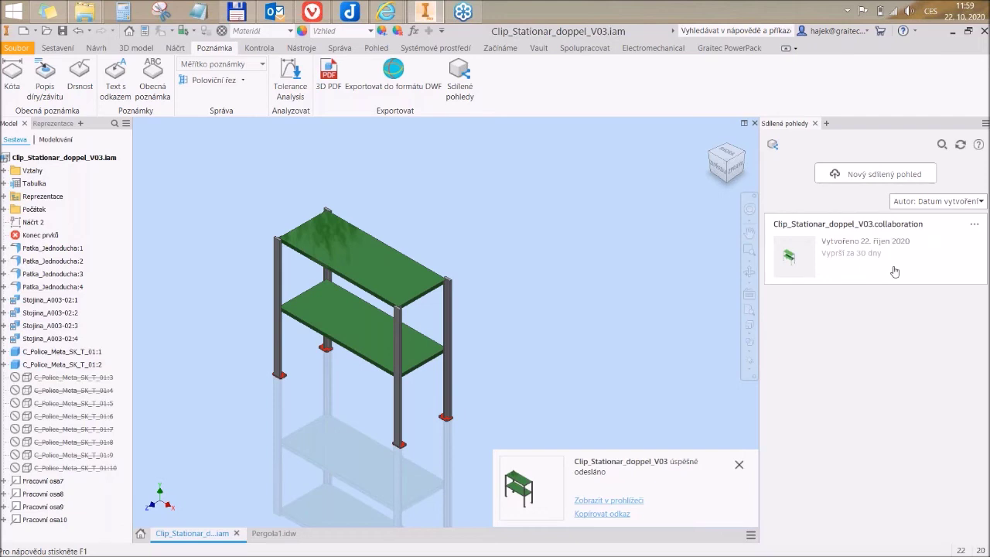
pyautogui.click(974, 225)
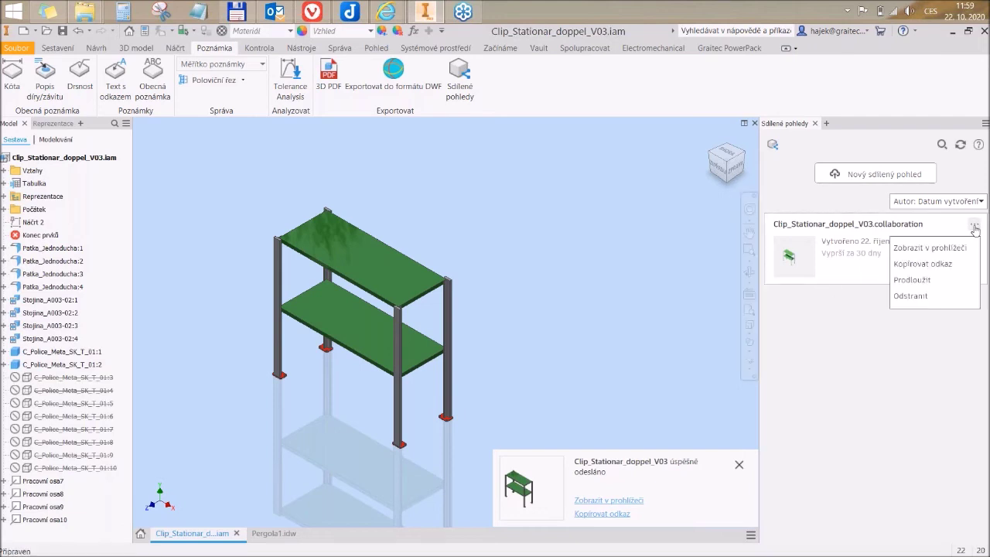
pyautogui.click(939, 251)
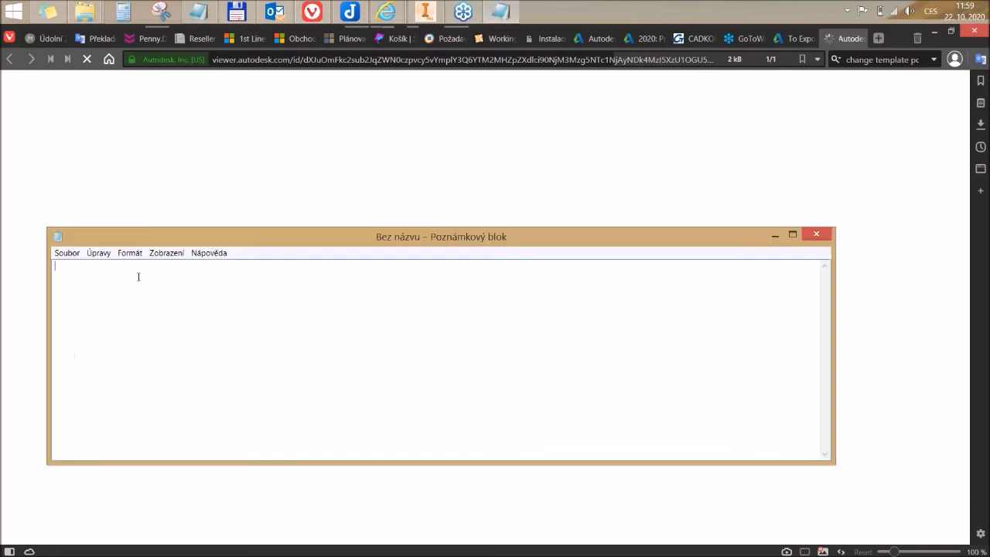
# Paste the shared view's link into a blank Notepad document, highlight it, and minimize Notepad
pyautogui.rightClick(136, 275)
pyautogui.click(158, 324)
pyautogui.moveTo(156, 266); pyautogui.dragTo(52, 266)
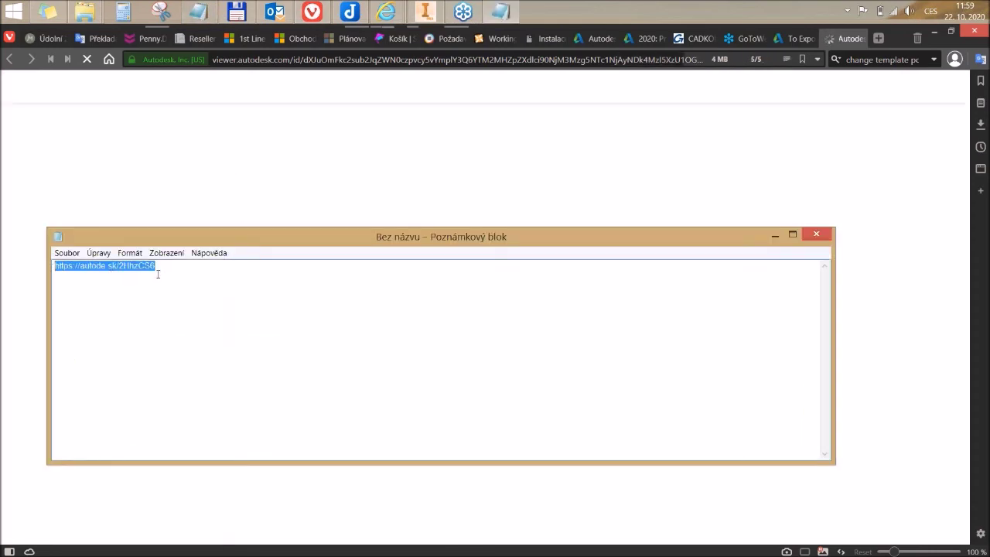
pyautogui.moveTo(157, 268); pyautogui.dragTo(60, 267)
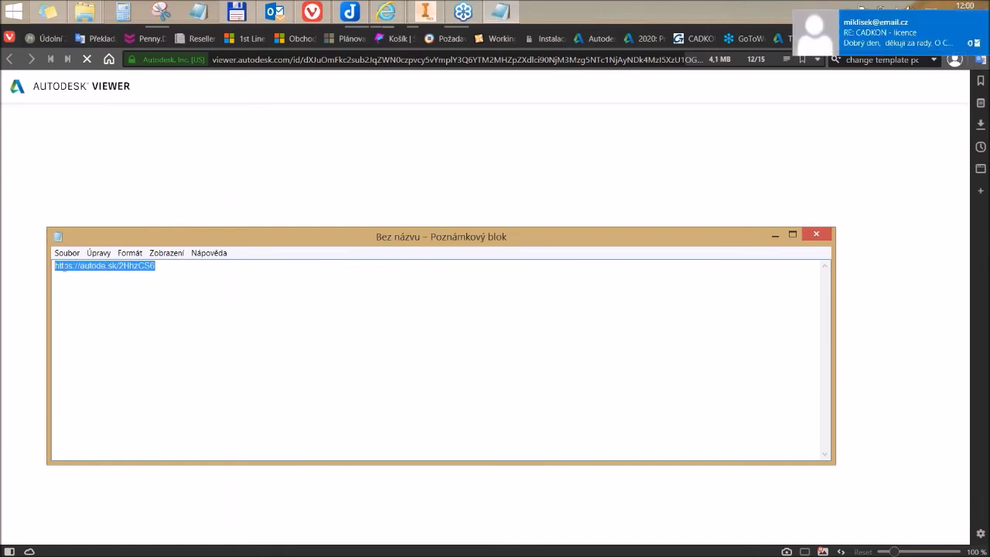
pyautogui.click(154, 265)
pyautogui.moveTo(155, 265); pyautogui.dragTo(53, 267)
pyautogui.click(774, 234)
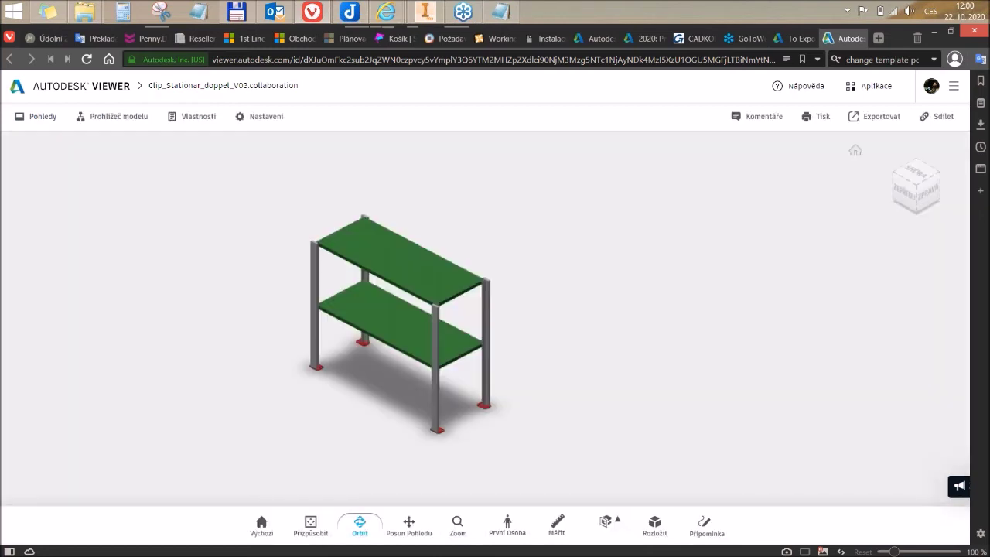
# Switch back to Inventor and review the shared view's expiry and its options for copying the link, extending and deleting
pyautogui.click(424, 11)
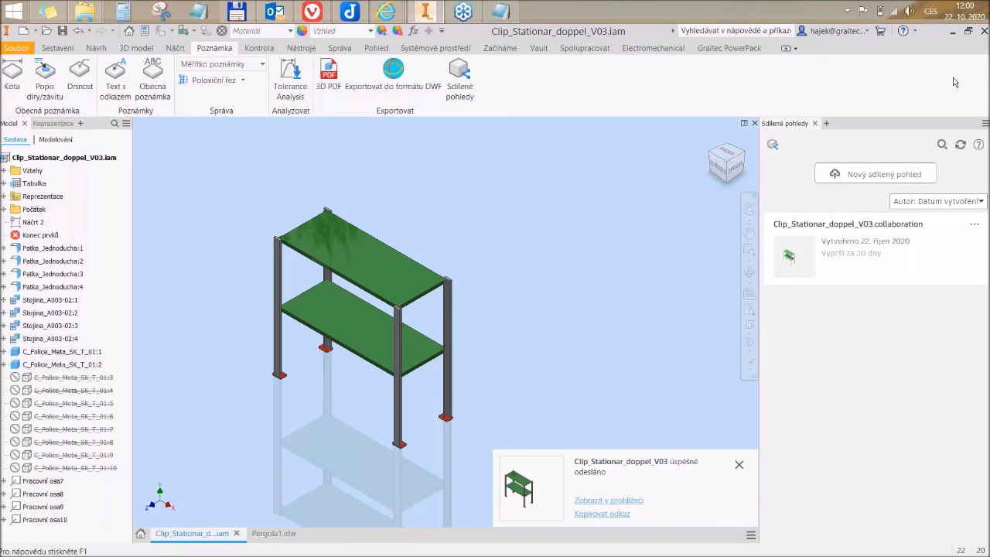
pyautogui.click(974, 224)
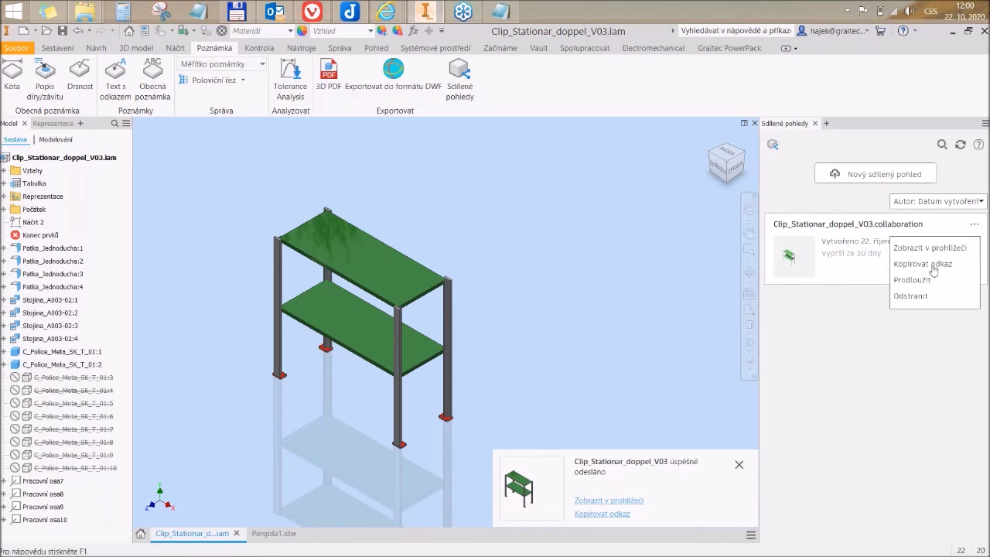
pyautogui.click(837, 288)
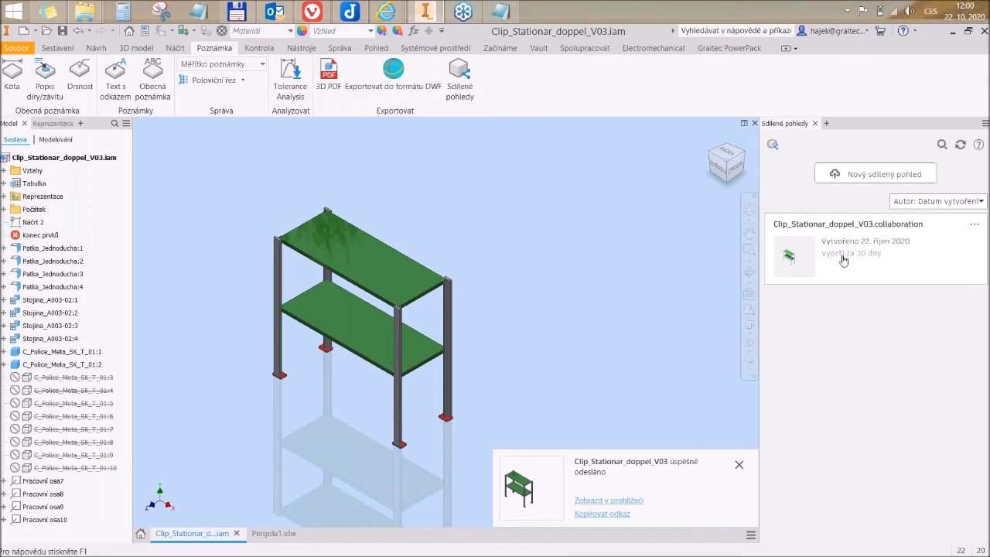
pyautogui.click(974, 224)
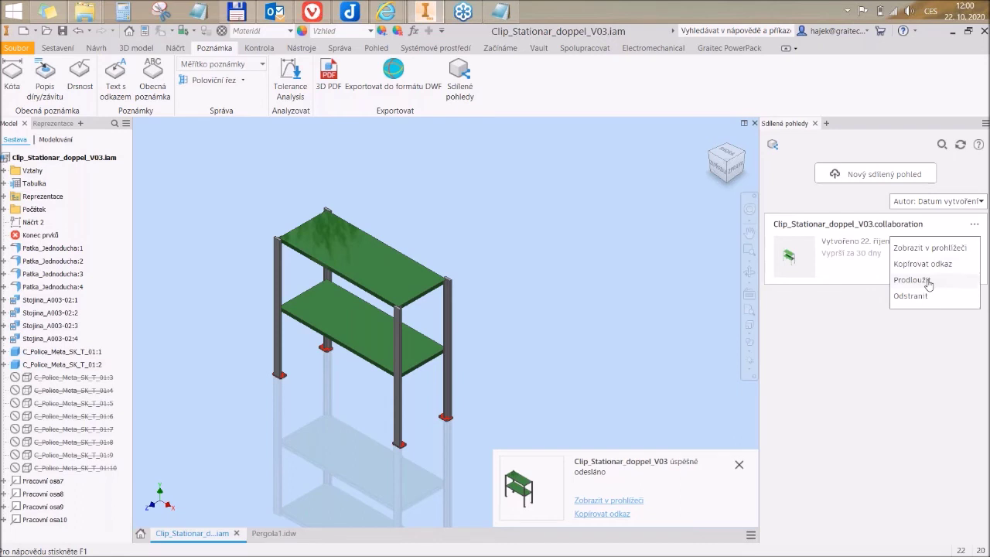
pyautogui.click(827, 320)
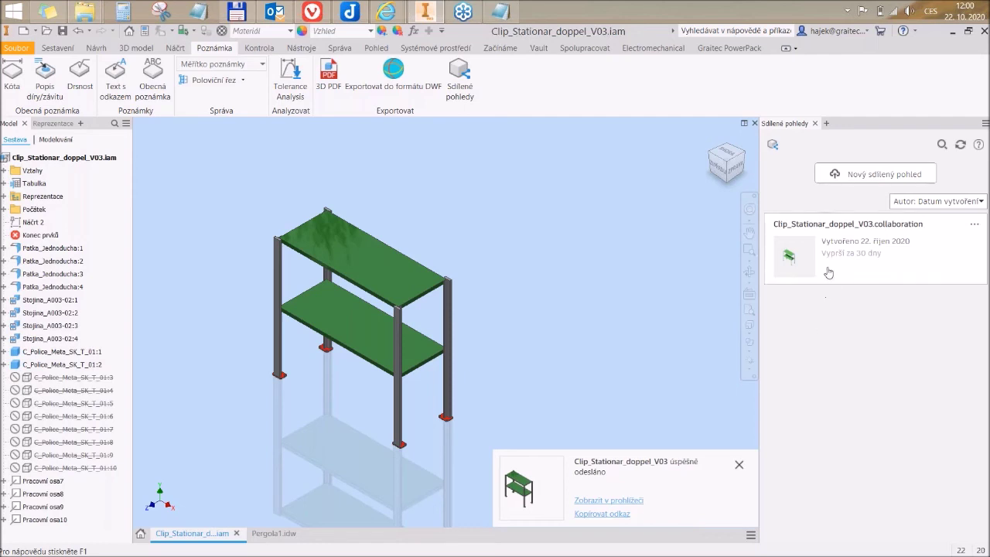
# Switch to the shared view in Autodesk Viewer and examine the shelving from different angles, including the shelves and foot plates up close
pyautogui.click(312, 11)
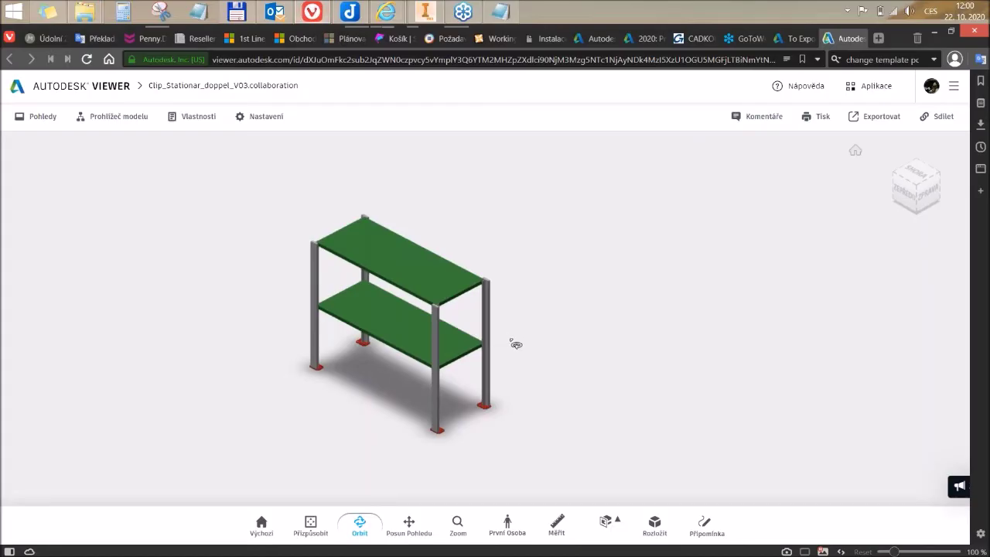
pyautogui.moveTo(549, 348); pyautogui.dragTo(486, 320)
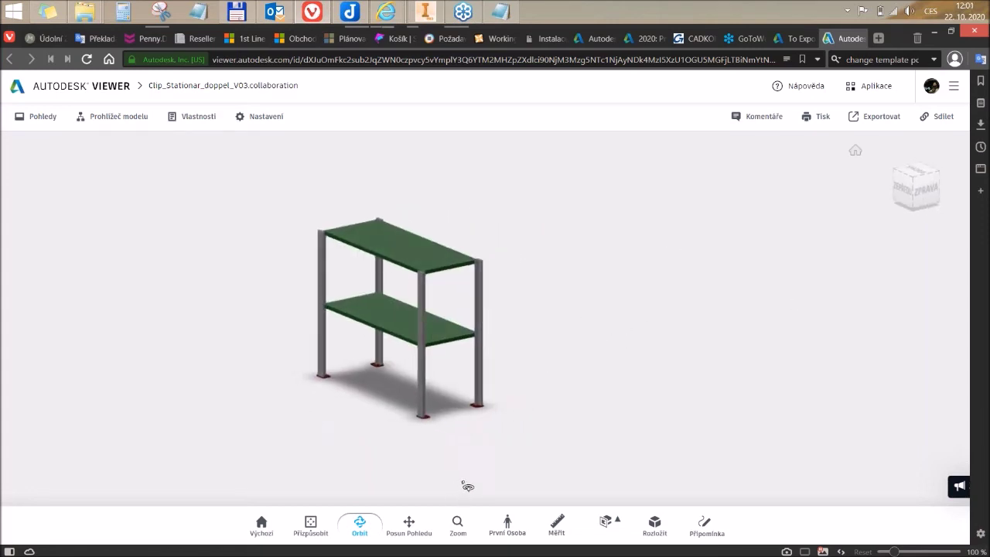
pyautogui.moveTo(348, 333); pyautogui.dragTo(441, 354)
pyautogui.moveTo(492, 294); pyautogui.dragTo(512, 300)
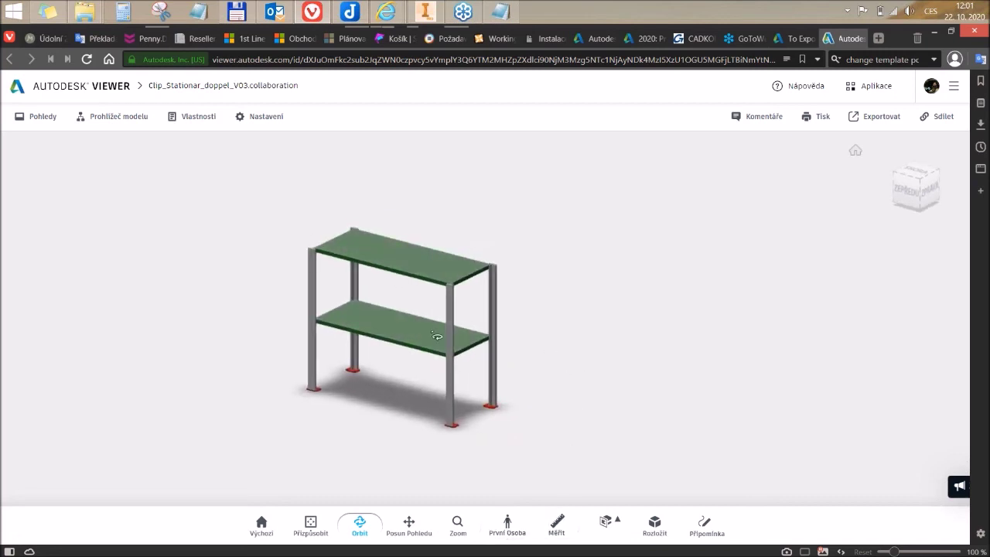
pyautogui.scroll(10, 415, 335)
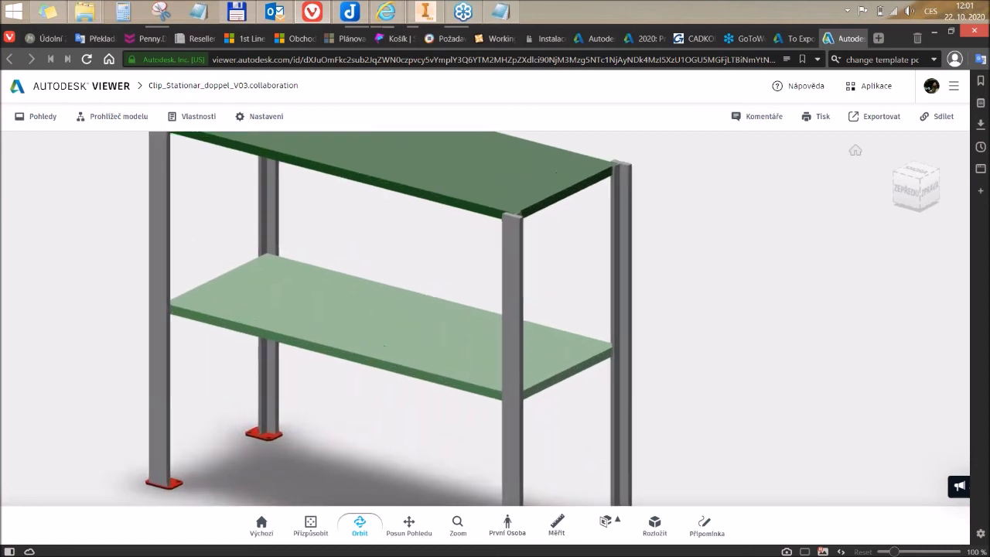
pyautogui.moveTo(416, 335); pyautogui.dragTo(464, 324)
pyautogui.scroll(5, 472, 309)
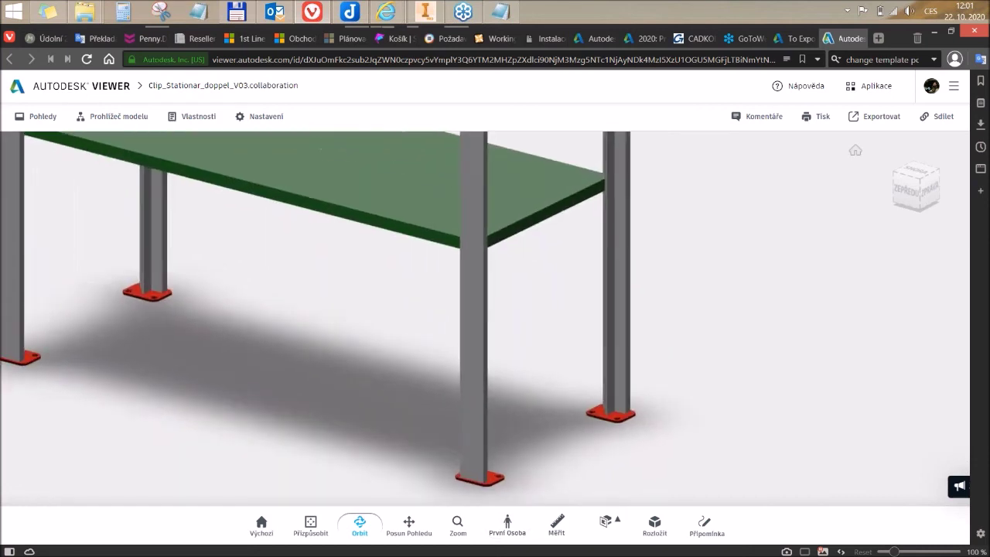
pyautogui.scroll(-10, 486, 340)
pyautogui.moveTo(486, 321); pyautogui.dragTo(536, 406)
# Measure the upper shelf's front edge and the distance between the lower shelf's short edges, and close the measuring tool
pyautogui.click(557, 522)
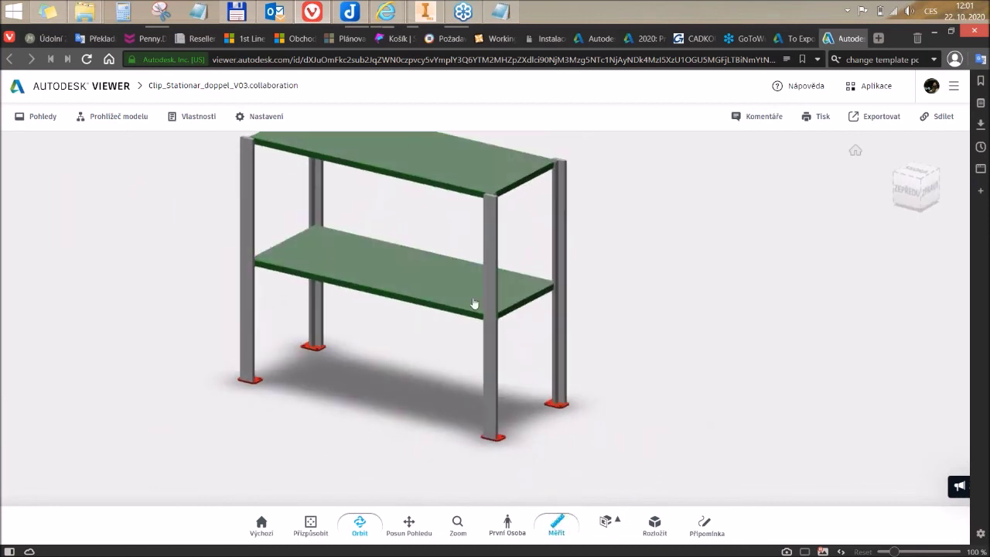
pyautogui.moveTo(310, 227); pyautogui.dragTo(291, 230)
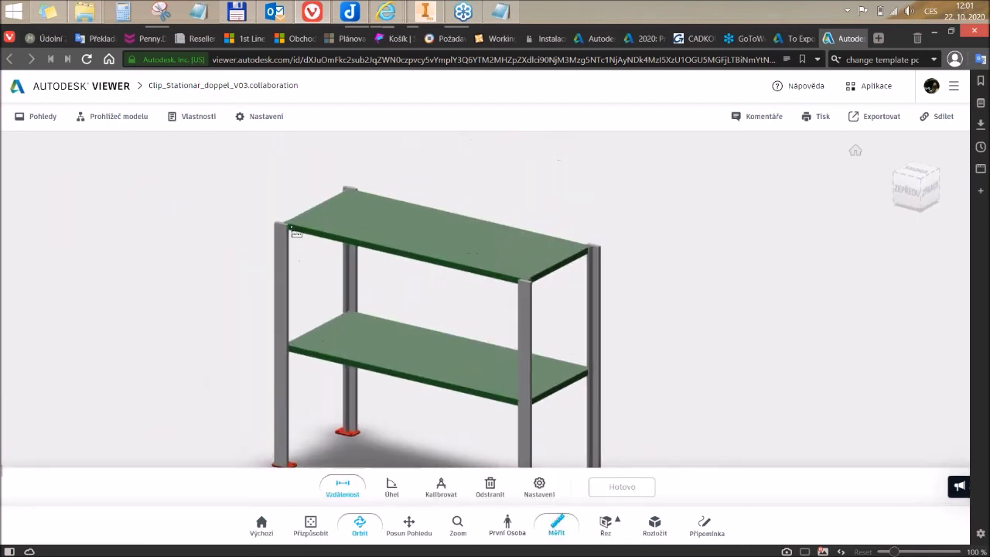
pyautogui.click(286, 226)
pyautogui.click(517, 279)
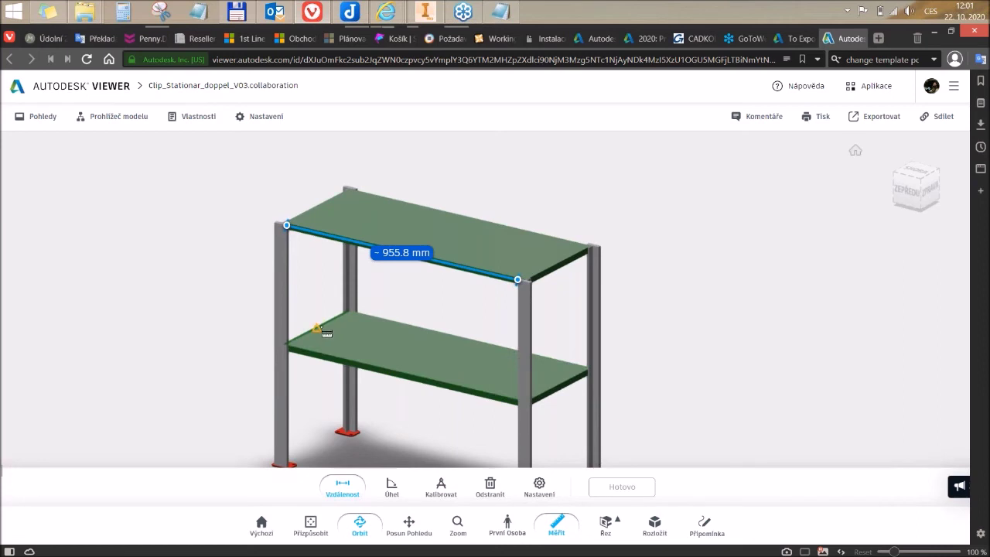
pyautogui.click(317, 327)
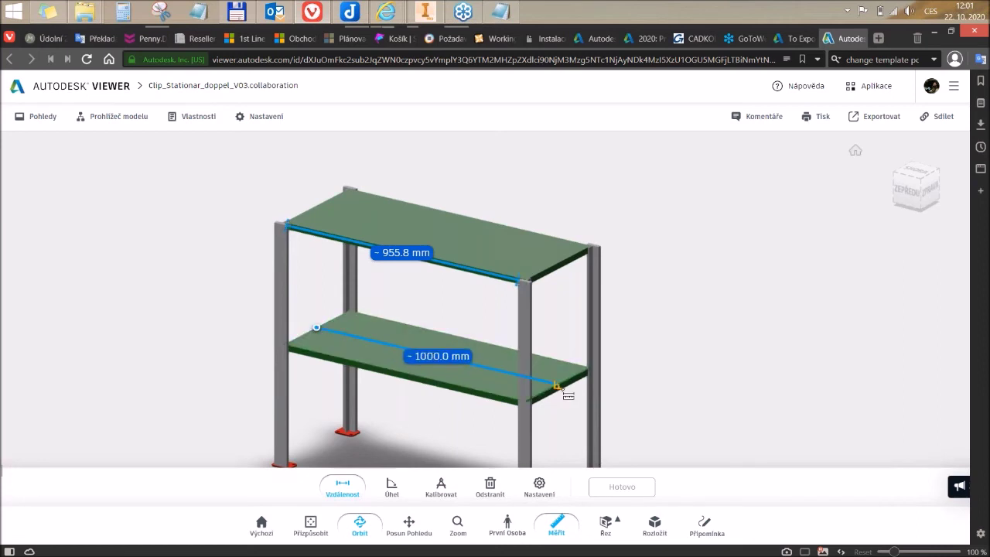
pyautogui.click(559, 385)
pyautogui.click(566, 532)
# Explode the shelving by about a quarter of the full range to view its posts, shelves and foot plates apart
pyautogui.click(655, 526)
pyautogui.moveTo(406, 492); pyautogui.dragTo(436, 492)
pyautogui.moveTo(437, 490)
pyautogui.mouseDown()
pyautogui.moveTo(400, 490)
pyautogui.moveTo(512, 492)
pyautogui.moveTo(420, 492)
pyautogui.moveTo(464, 492)
pyautogui.moveTo(446, 492)
pyautogui.mouseUp()
pyautogui.scroll(-4, 448, 340)
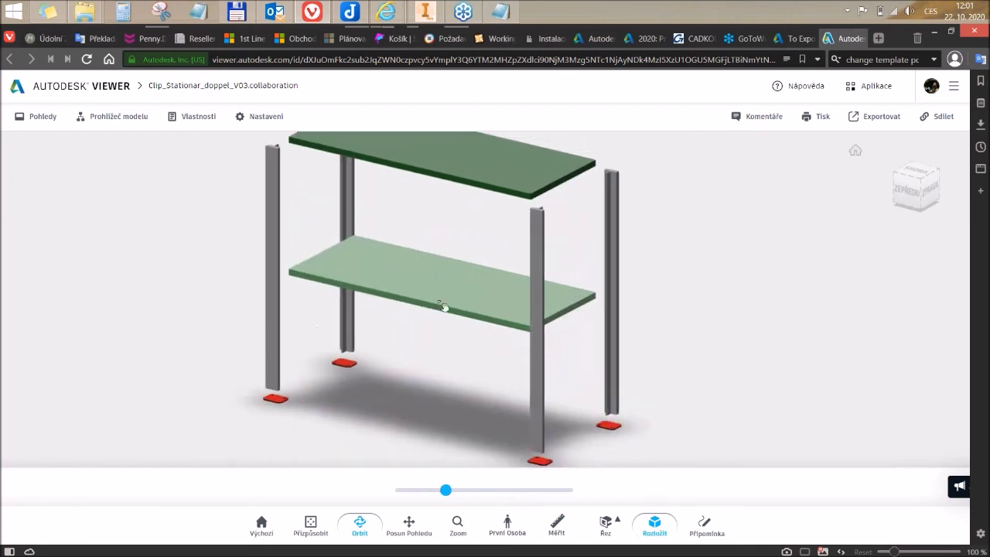
pyautogui.moveTo(448, 498)
pyautogui.mouseDown()
pyautogui.moveTo(467, 497)
pyautogui.moveTo(445, 496)
pyautogui.mouseUp()
# Switch to Inventor, view the Save As dialog for the assembly, close it without saving, and return to Autodesk Viewer
pyautogui.click(425, 11)
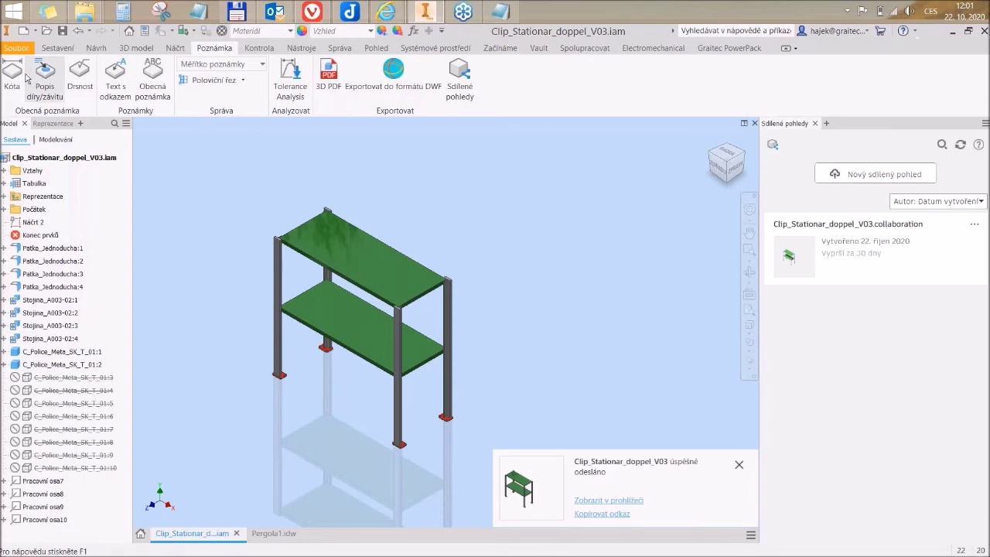
pyautogui.click(16, 48)
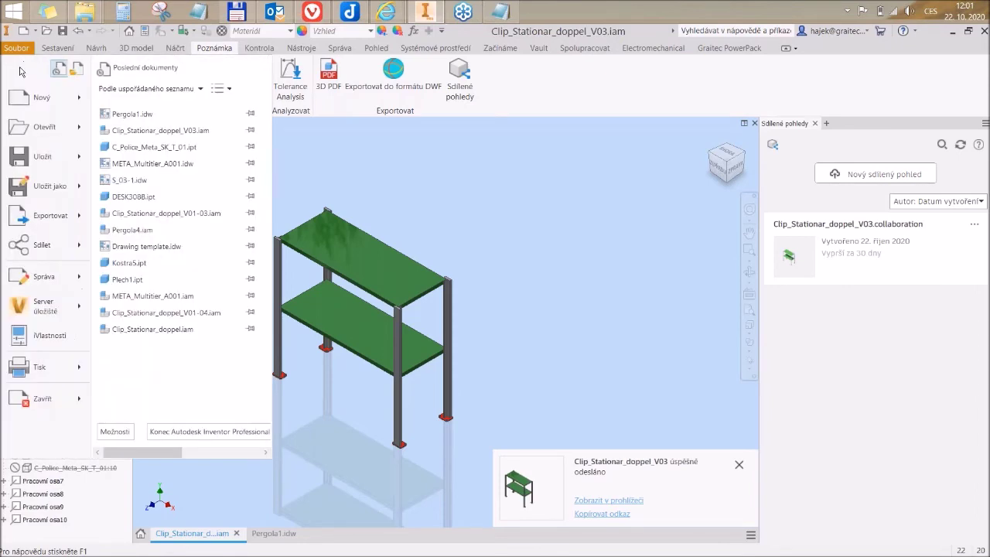
pyautogui.click(42, 187)
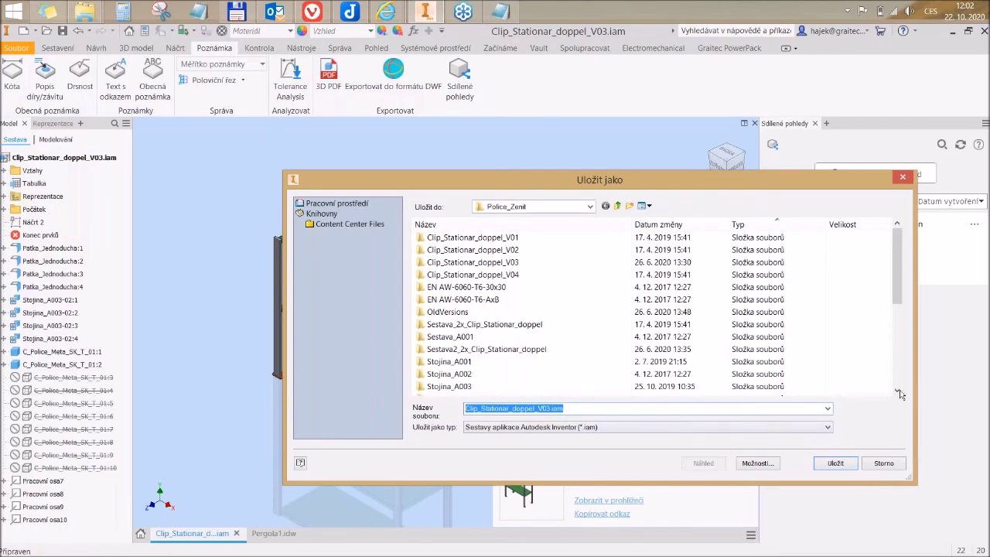
pyautogui.click(901, 176)
pyautogui.click(953, 31)
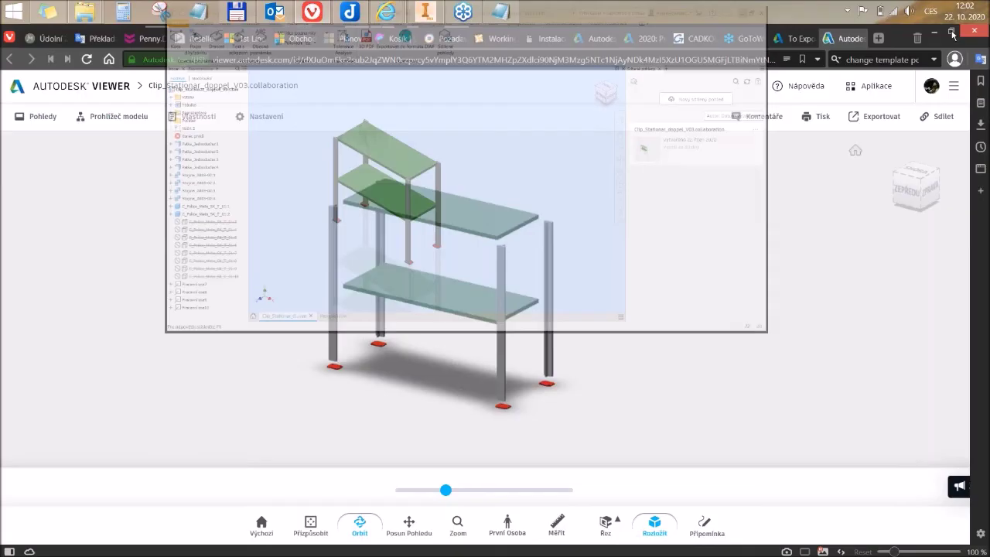
# Bring the exploded shelving fully back together and show the comments for the shared view
pyautogui.moveTo(449, 494); pyautogui.dragTo(417, 495)
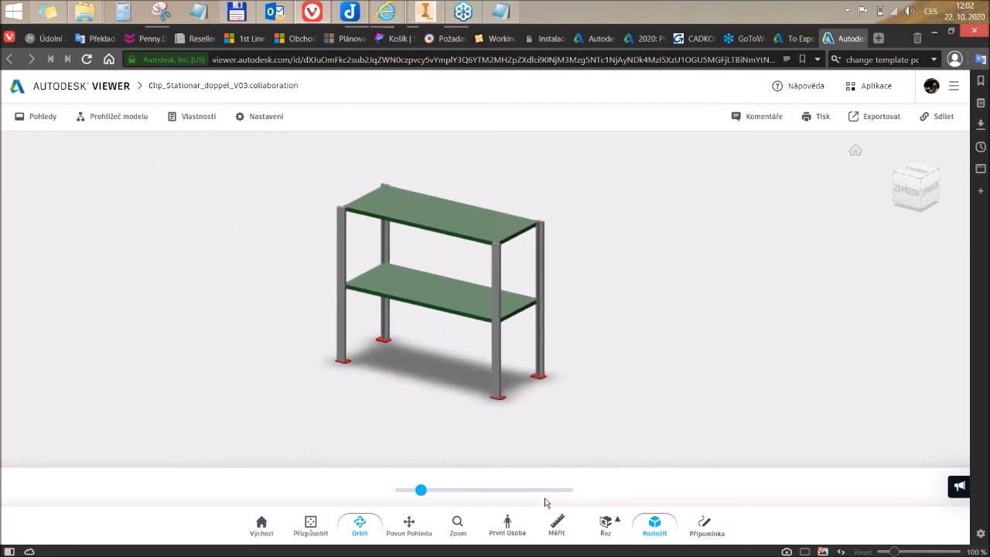
pyautogui.moveTo(422, 495); pyautogui.dragTo(399, 495)
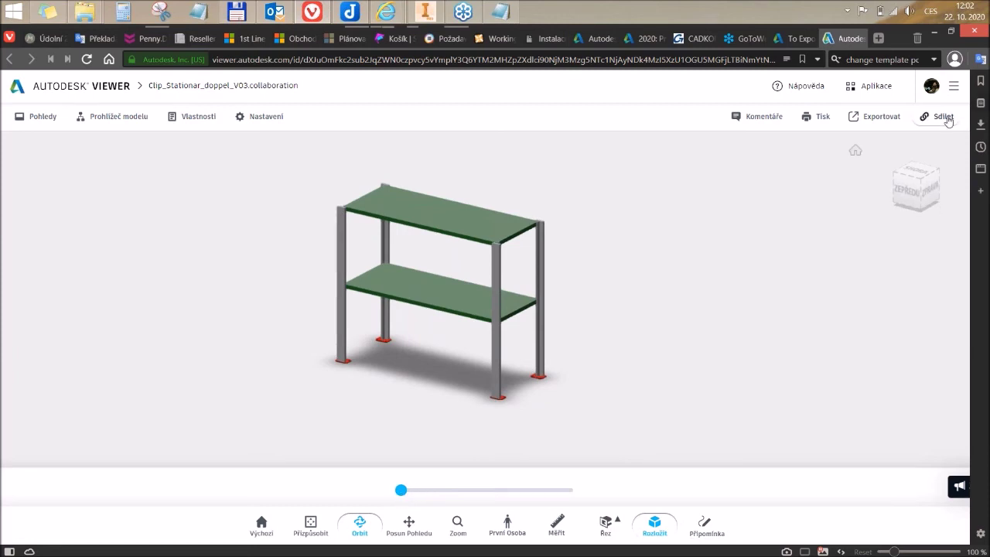
pyautogui.click(748, 118)
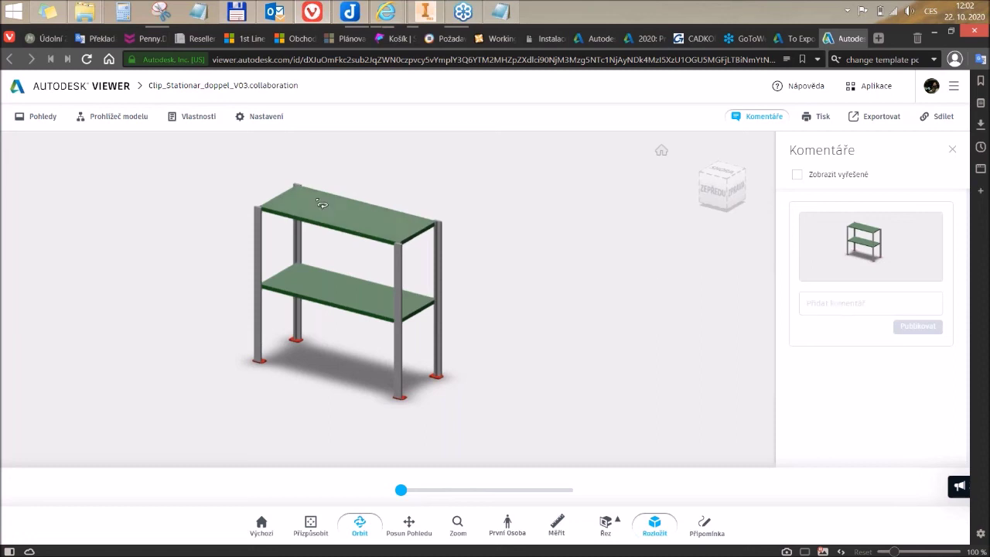
# Show the model browser, expand its tree, isolate component 2:1, and collapse the tree again
pyautogui.click(111, 117)
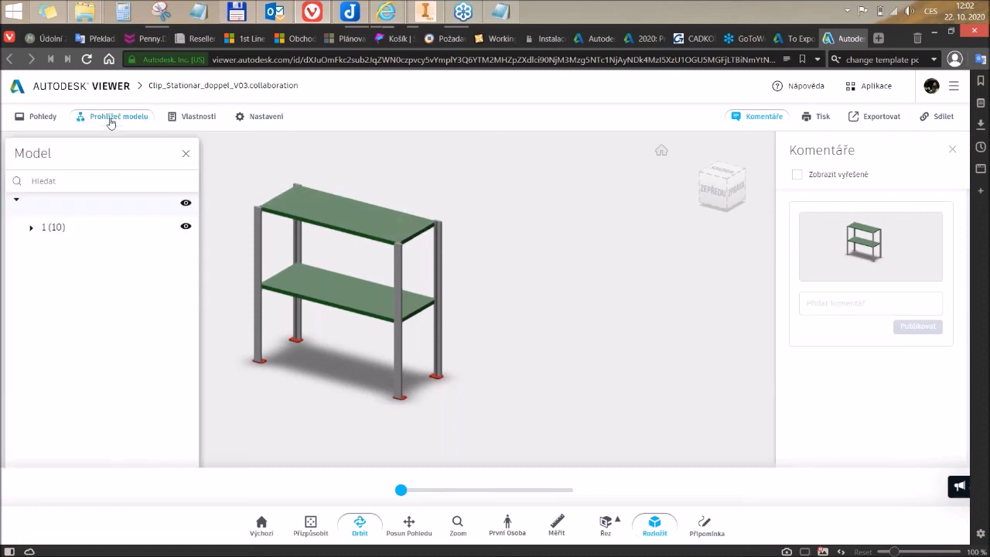
pyautogui.click(31, 226)
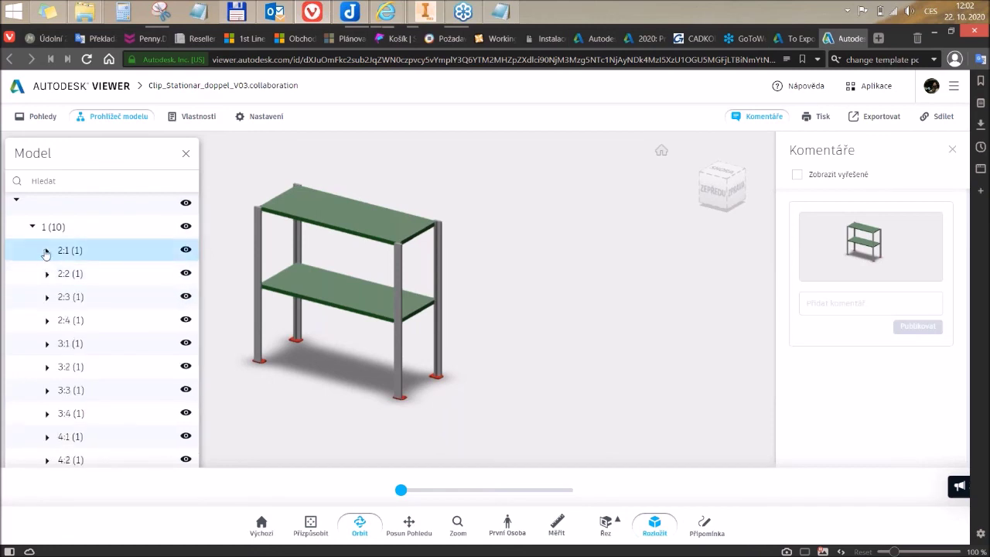
pyautogui.doubleClick(62, 250)
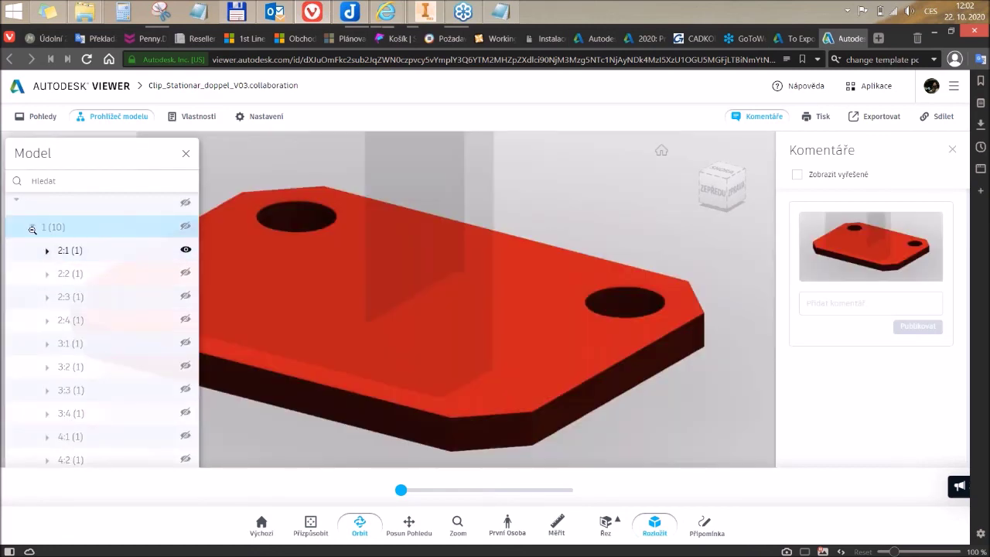
pyautogui.click(32, 228)
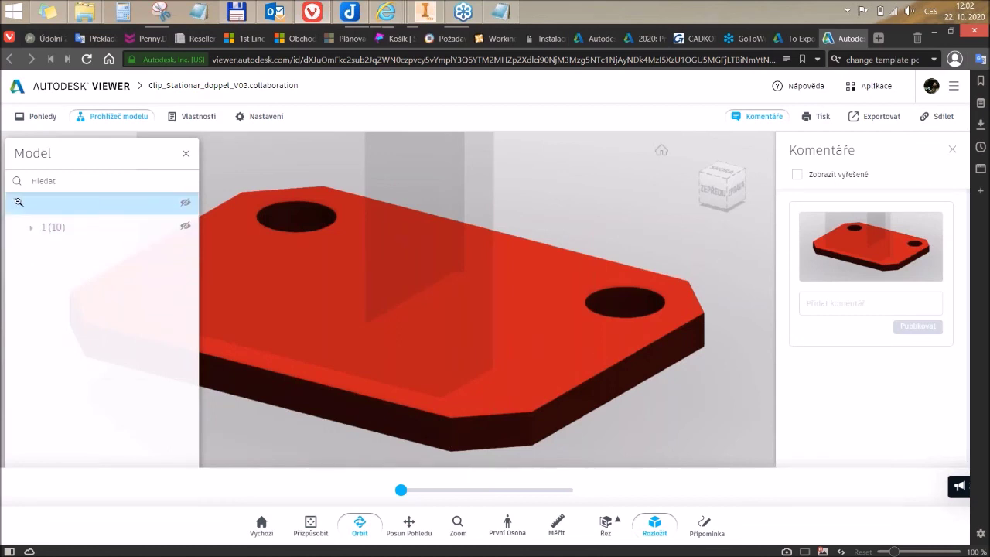
pyautogui.click(17, 202)
# Display the properties of Clip_Stationar_doppel_V03, resize their window, and make the whole assembly visible again
pyautogui.click(207, 117)
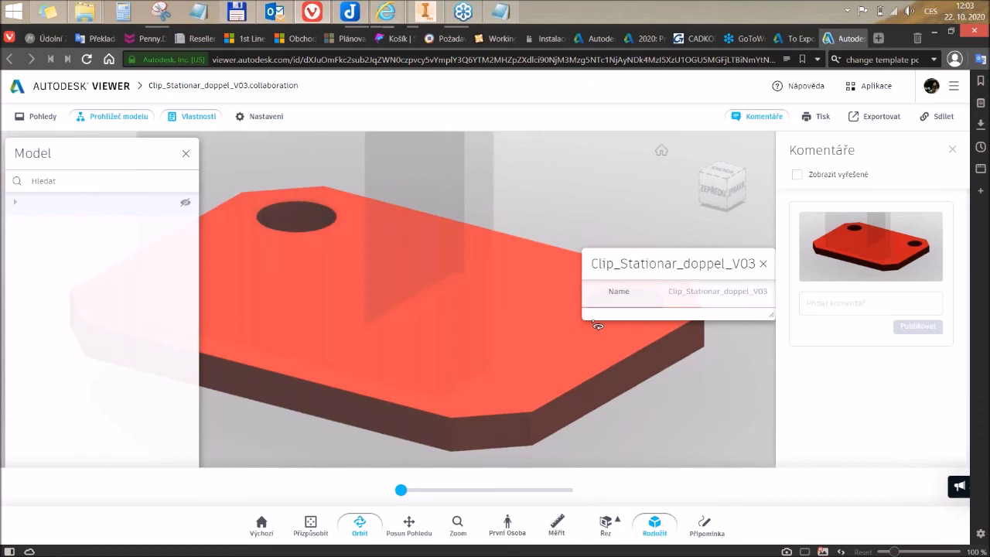
pyautogui.moveTo(772, 320); pyautogui.dragTo(761, 454)
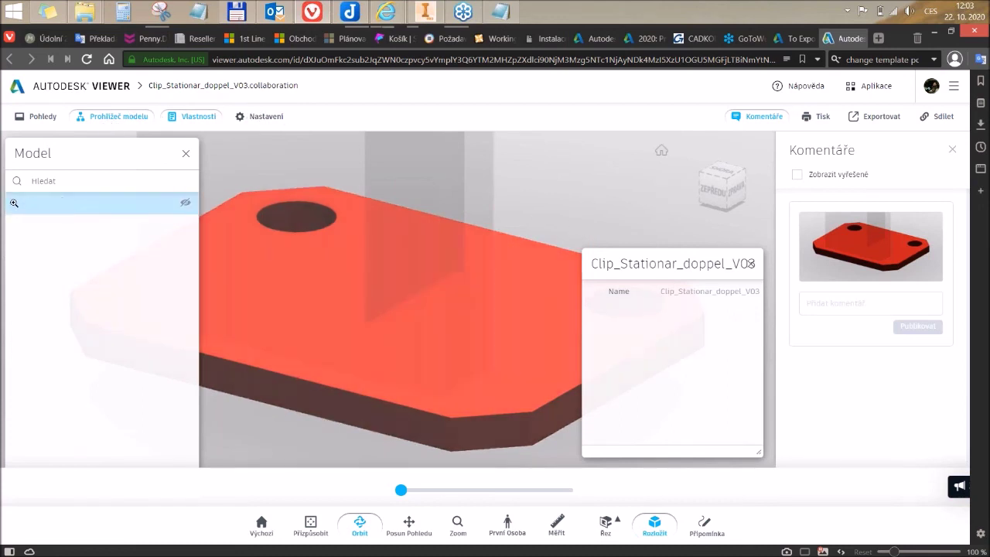
pyautogui.doubleClick(26, 203)
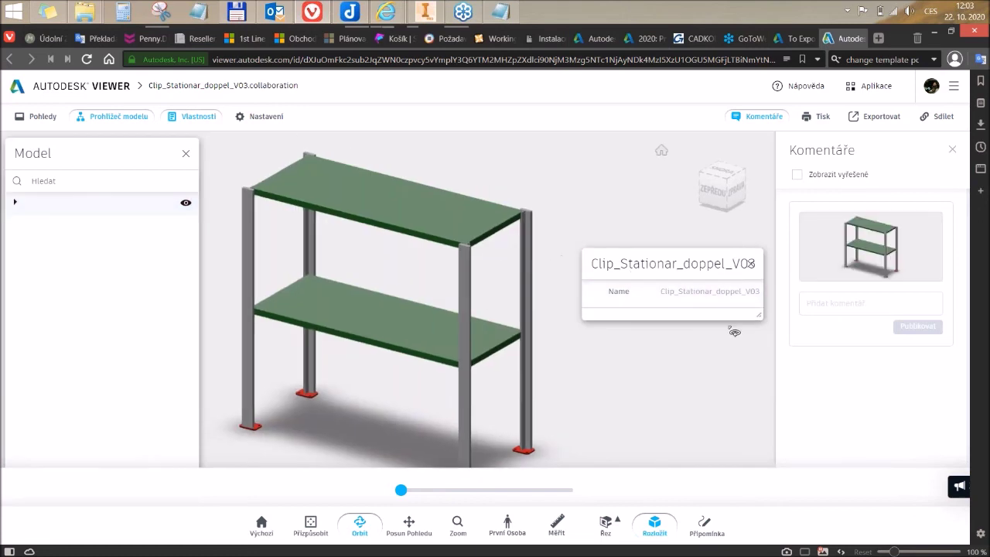
pyautogui.moveTo(760, 321); pyautogui.dragTo(757, 311)
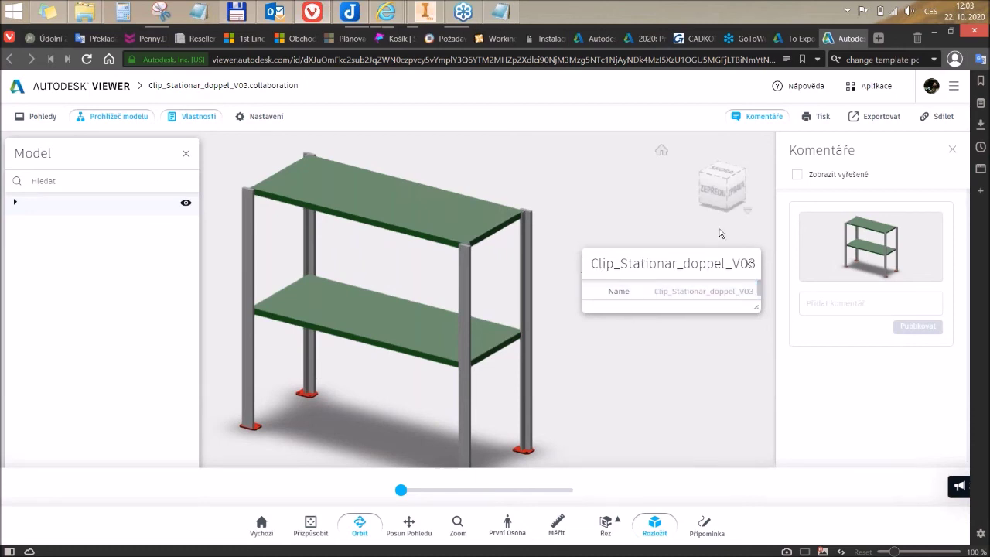
pyautogui.click(198, 116)
pyautogui.click(197, 117)
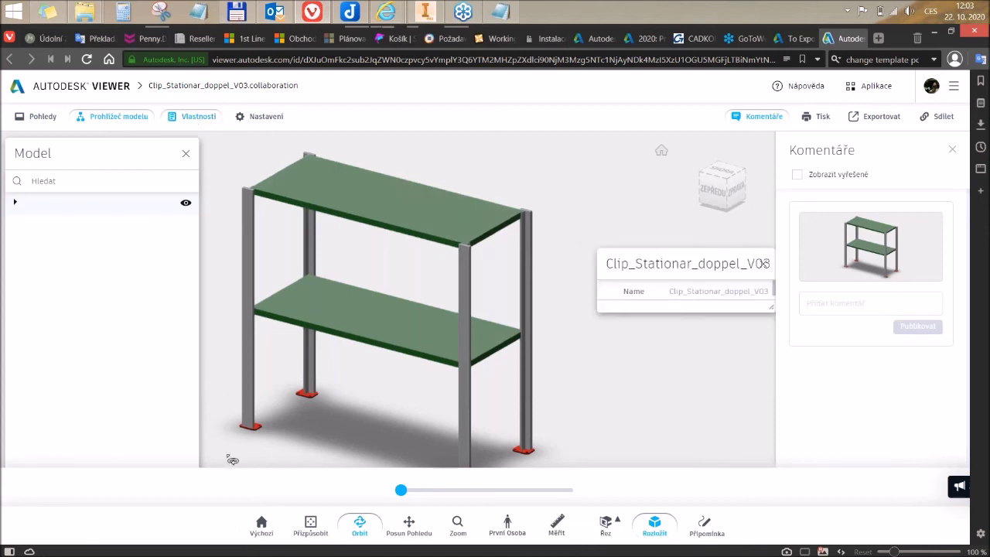
# Restore the home view, expand the root of the model tree, and move the properties window beside the shelving
pyautogui.click(261, 527)
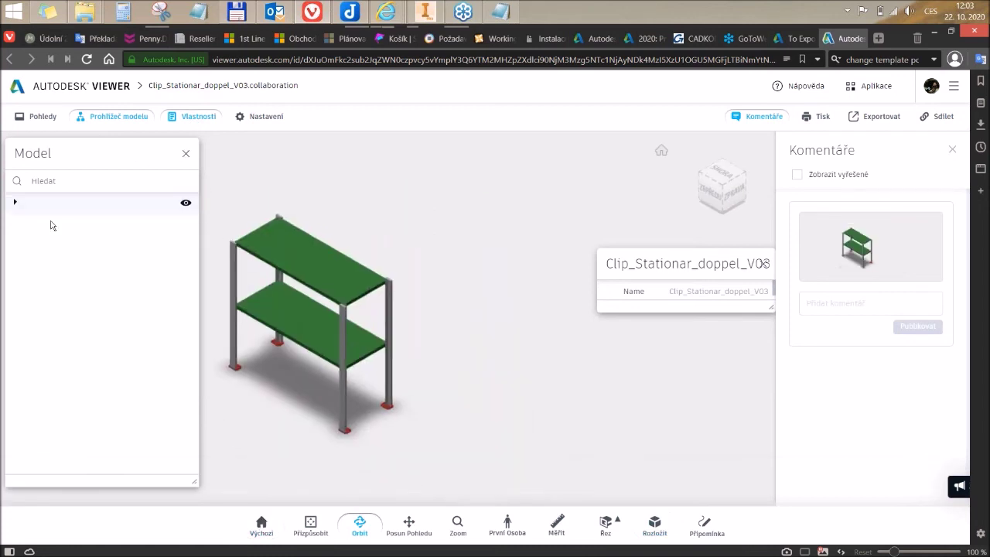
pyautogui.click(14, 202)
pyautogui.click(129, 119)
pyautogui.click(129, 119)
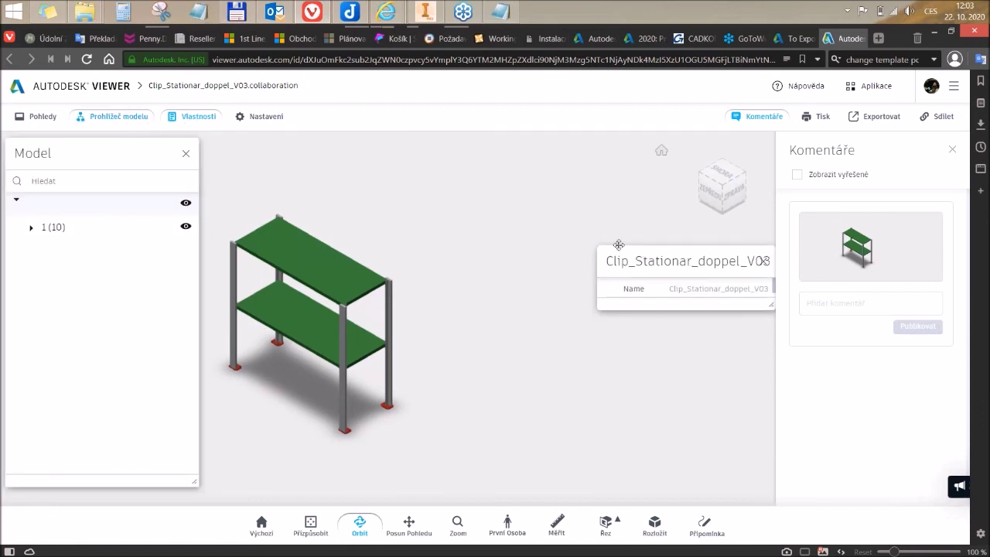
pyautogui.moveTo(636, 258); pyautogui.dragTo(579, 230)
pyautogui.moveTo(716, 281); pyautogui.dragTo(738, 340)
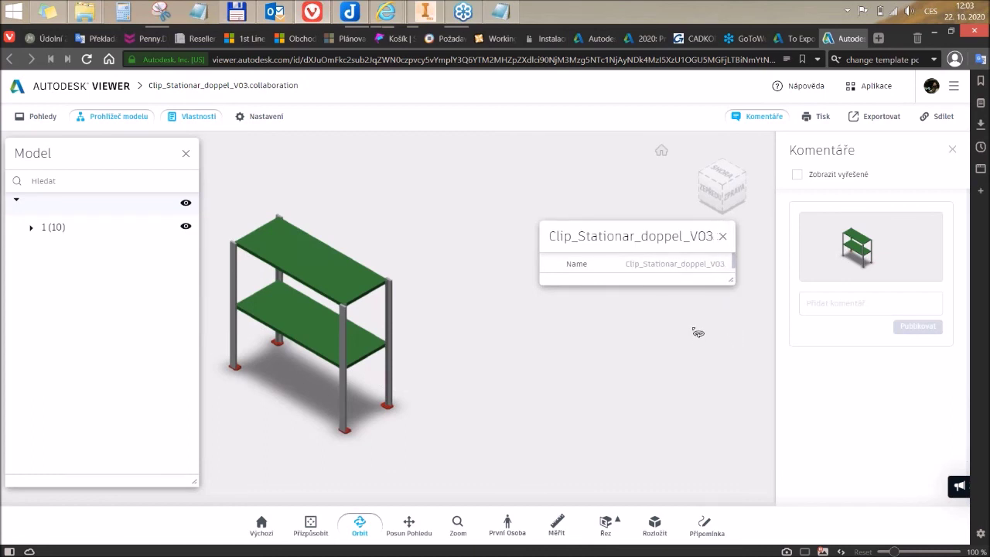
pyautogui.moveTo(382, 320); pyautogui.dragTo(413, 307)
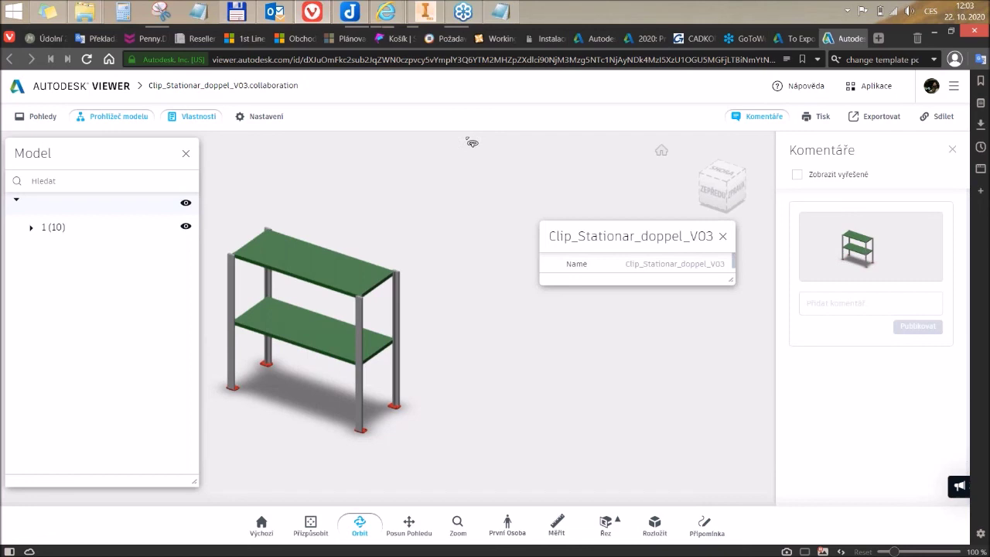
# Review the Autodesk Knowledge Network sections on working with exported 3D PDFs and creating custom templates, and return to Inventor
pyautogui.click(432, 14)
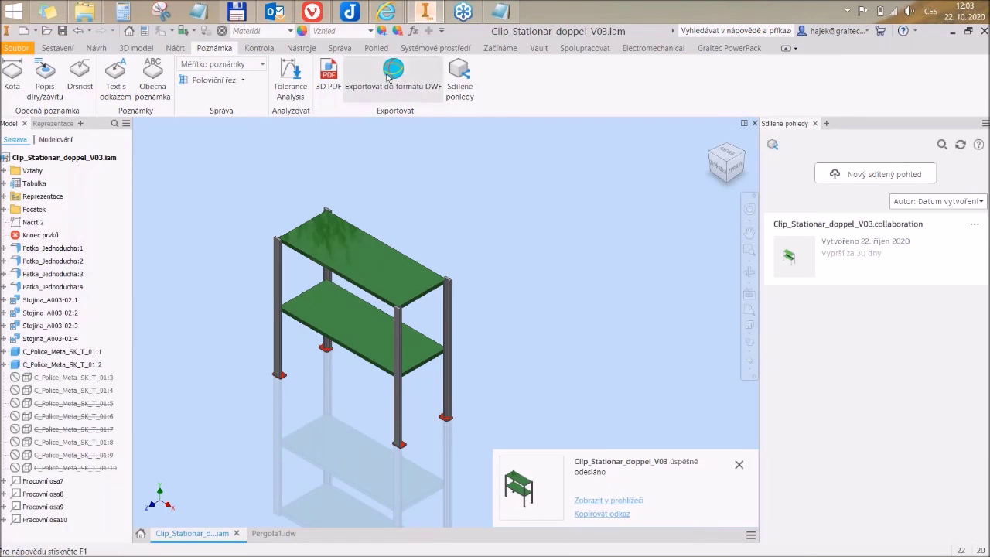
pyautogui.click(321, 21)
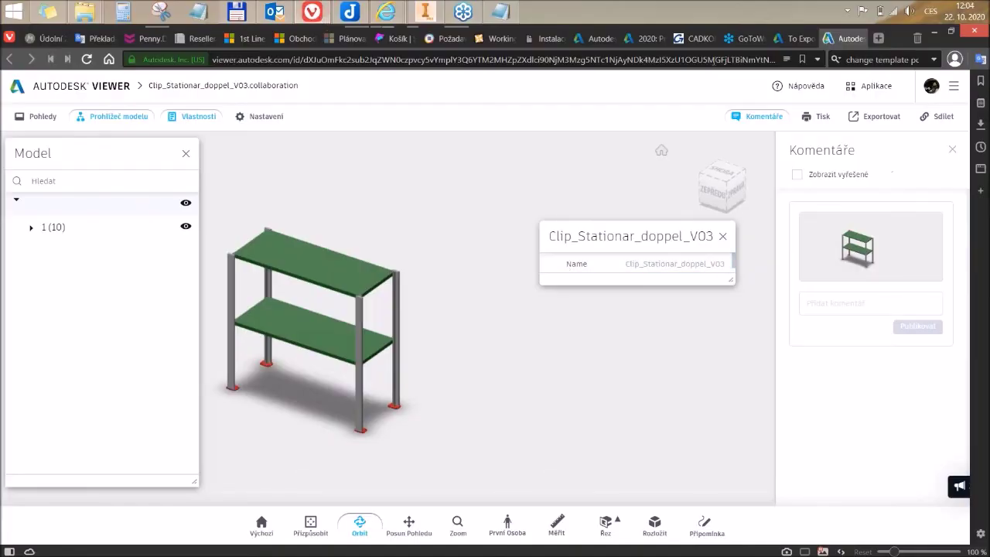
pyautogui.click(801, 38)
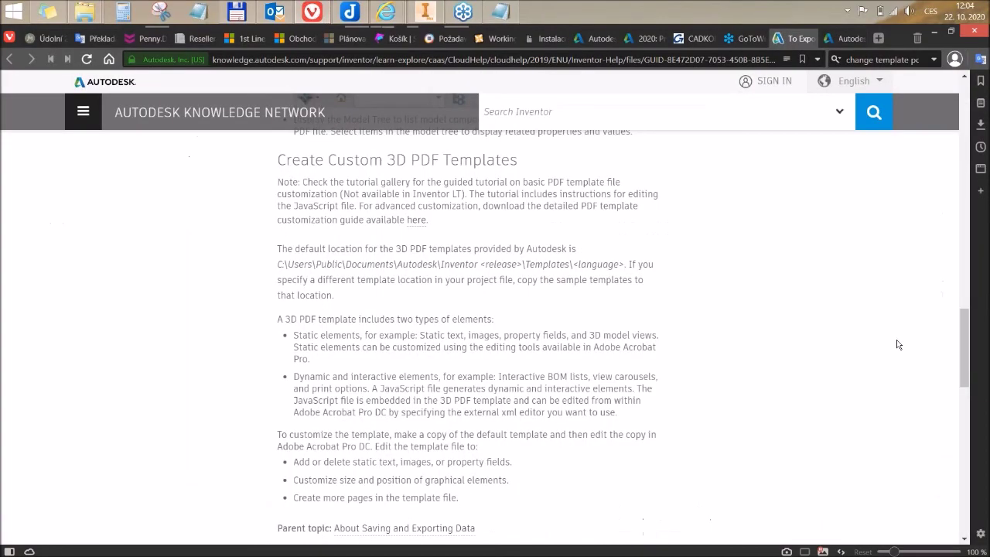
pyautogui.moveTo(963, 349); pyautogui.dragTo(942, 342)
pyautogui.scroll(-3, 387, 408)
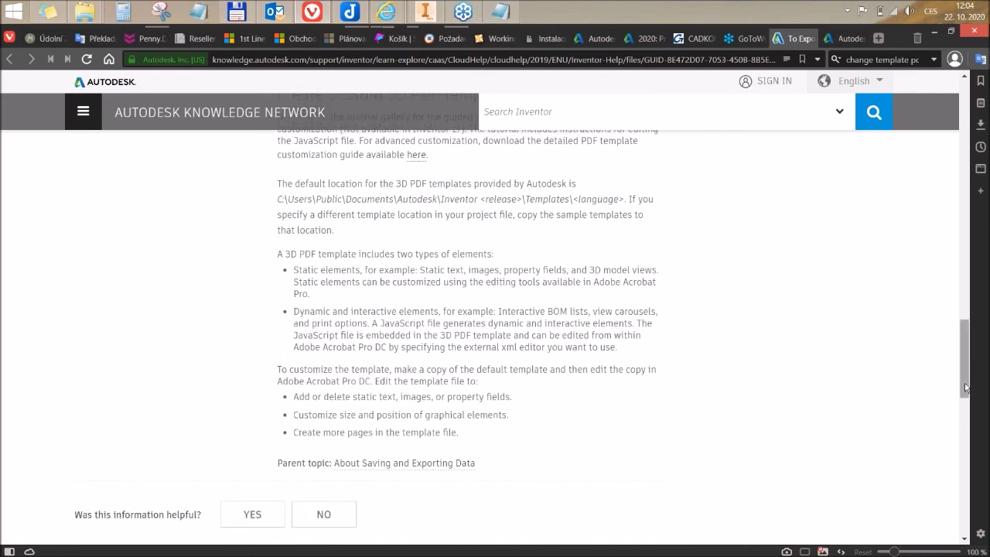
pyautogui.scroll(-1, 965, 392)
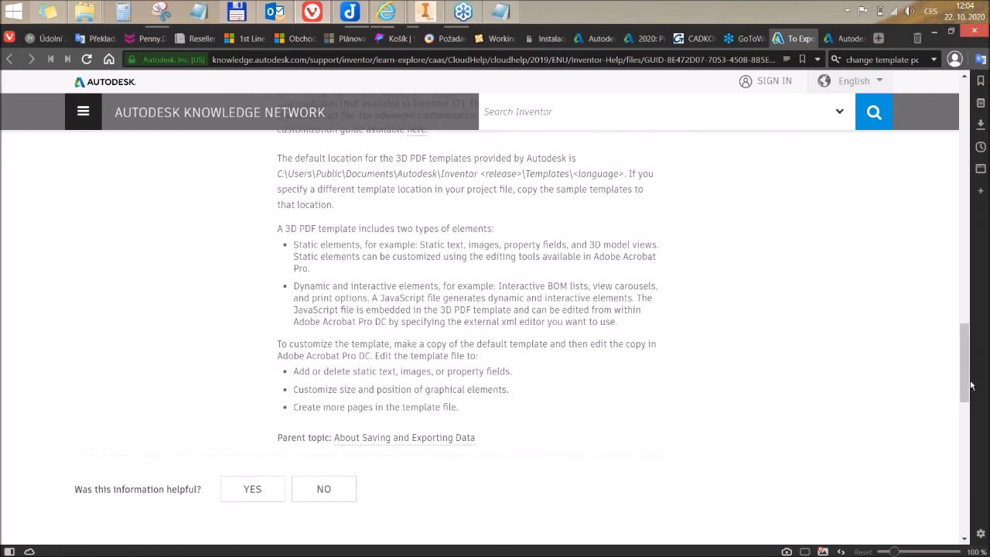
pyautogui.scroll(3, 972, 385)
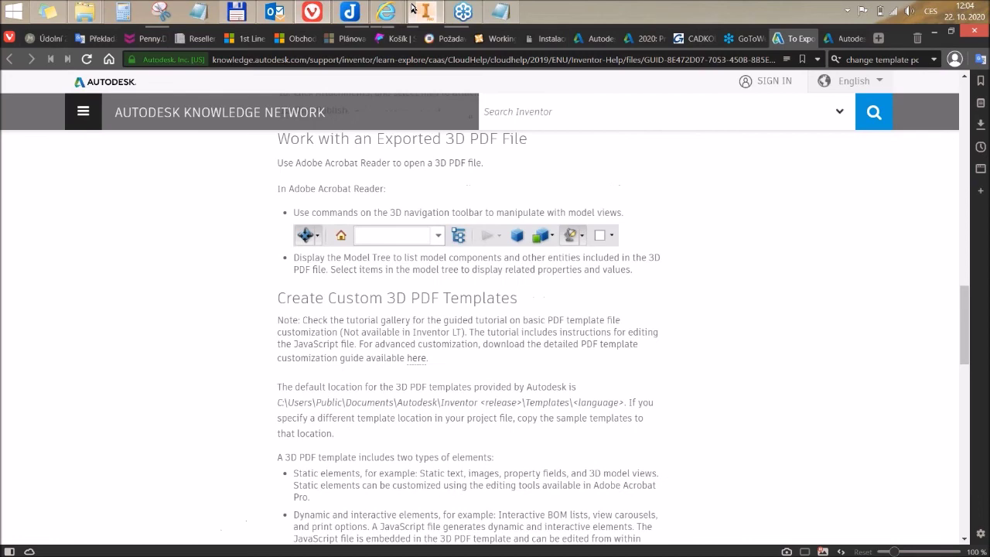
pyautogui.click(414, 10)
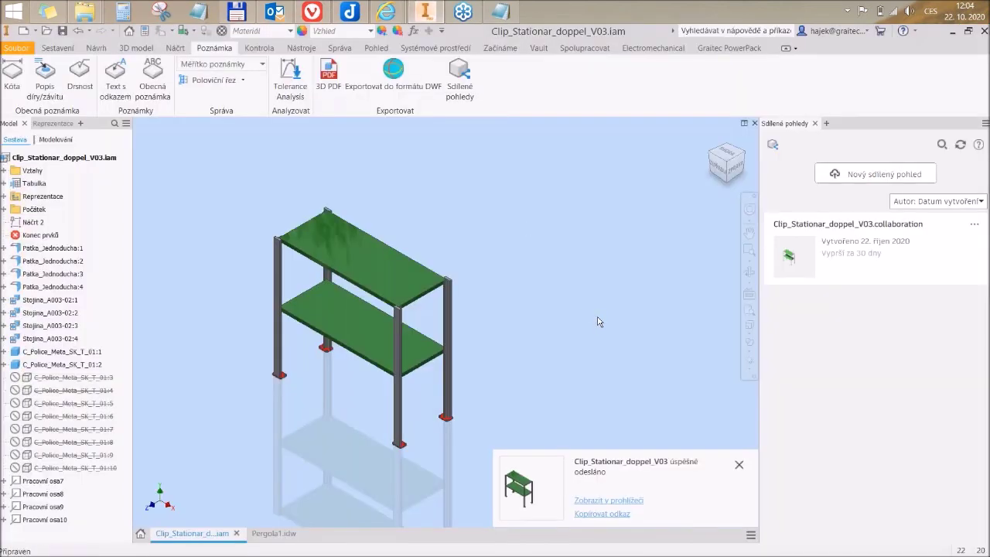